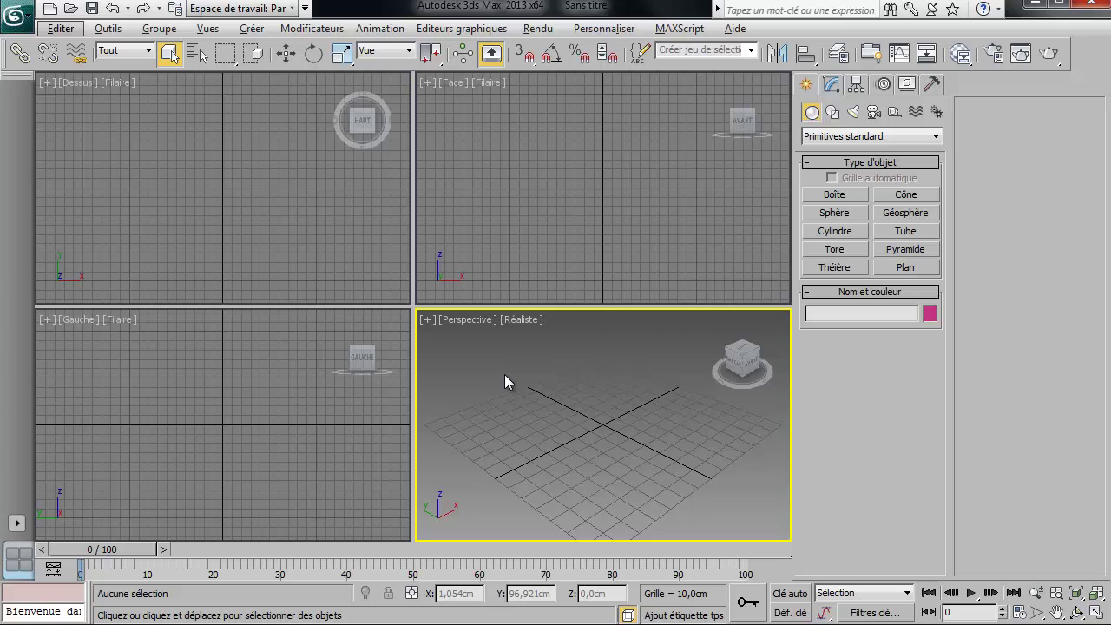
- Draw a box about 63 cm long, 41 cm wide and 11 cm high in the perspective view and display it as wireframe
key(alt+w)
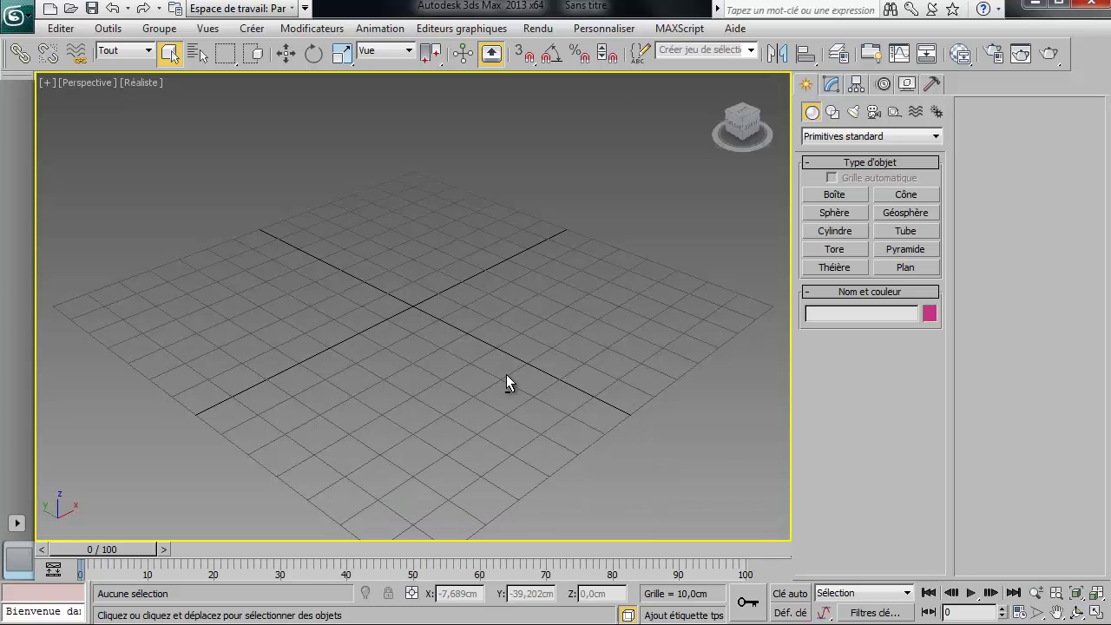
click(834, 195)
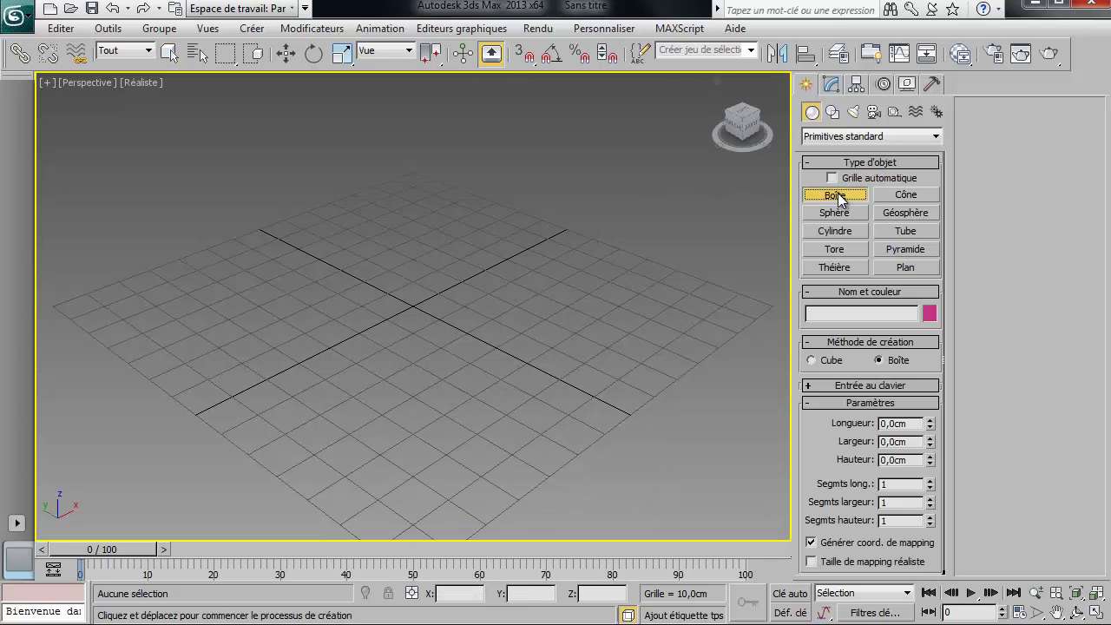
drag(281, 304, 313, 415)
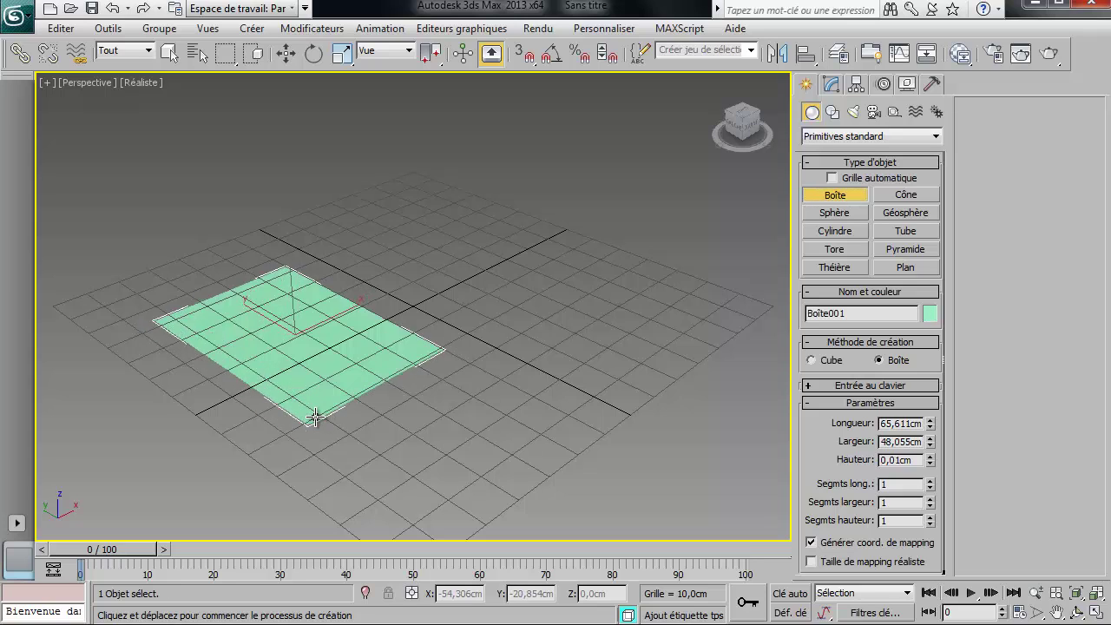
drag(300, 322, 462, 371)
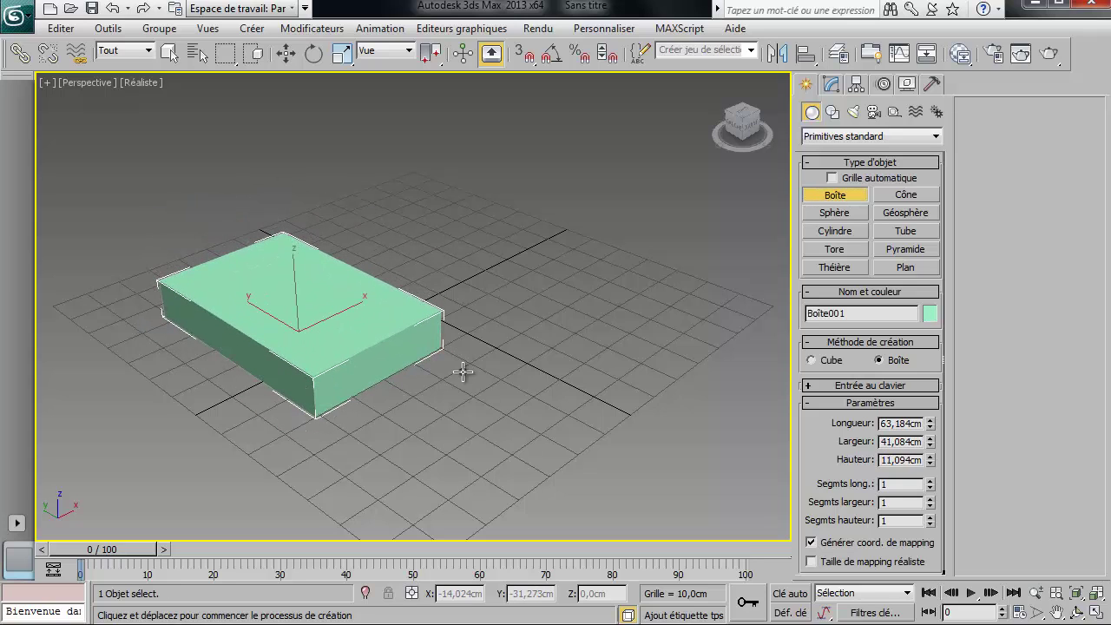
click(137, 87)
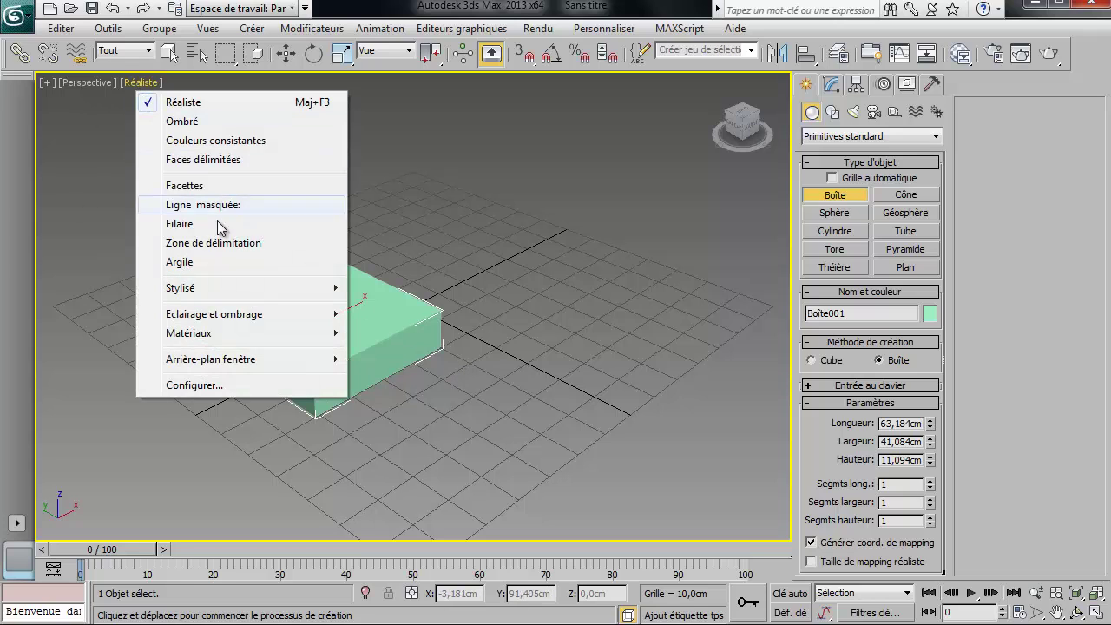
click(212, 225)
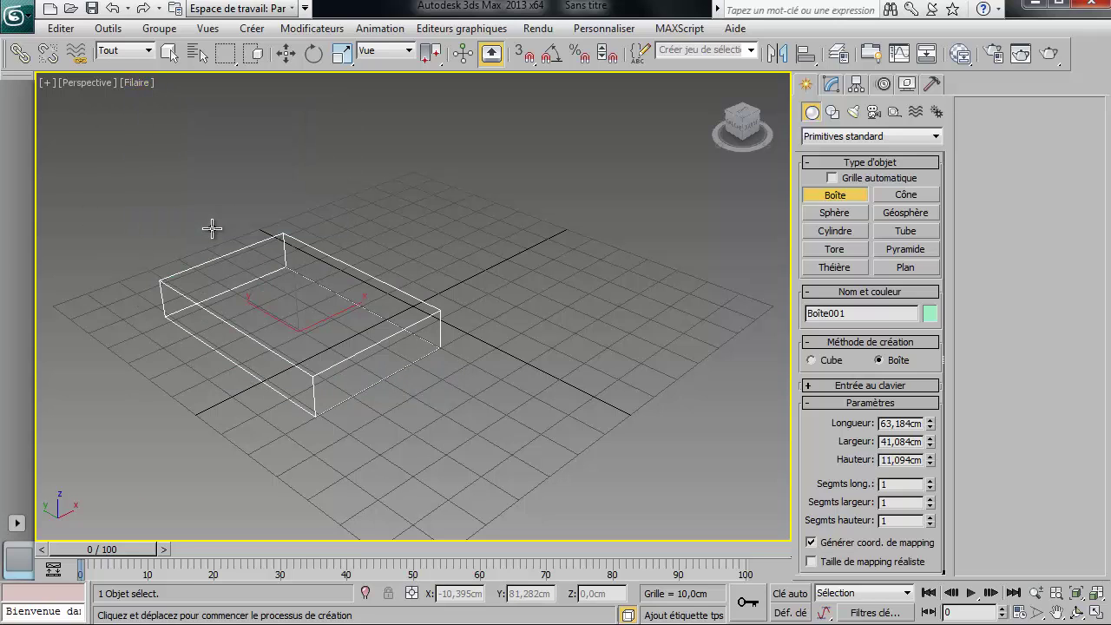
- Rename the box as "table" and change its object colour to a grey custom colour
click(832, 86)
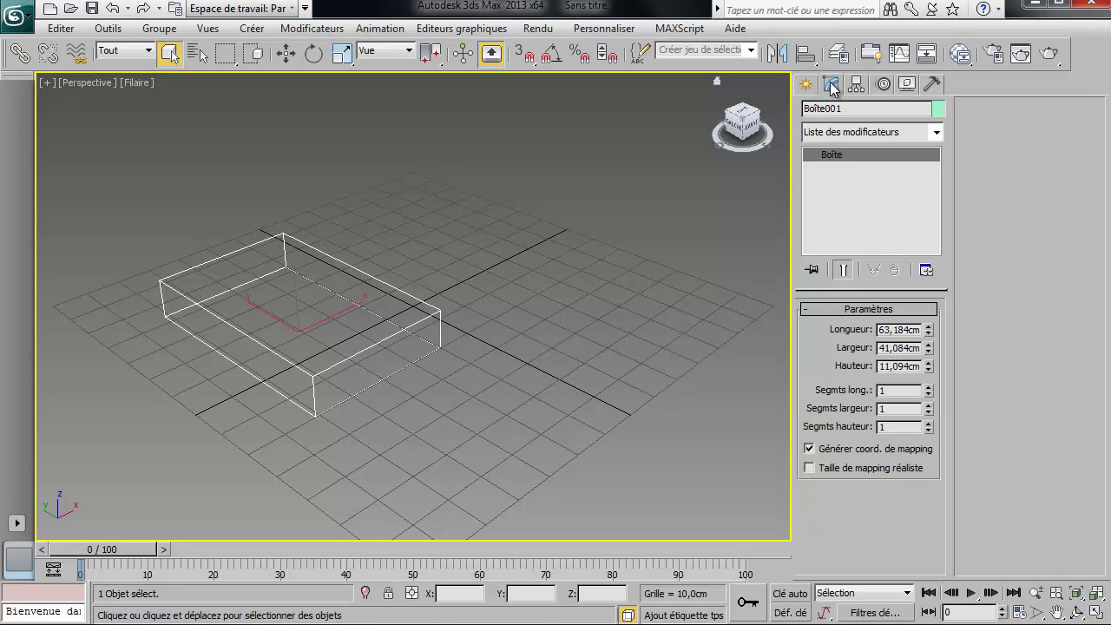
click(819, 108)
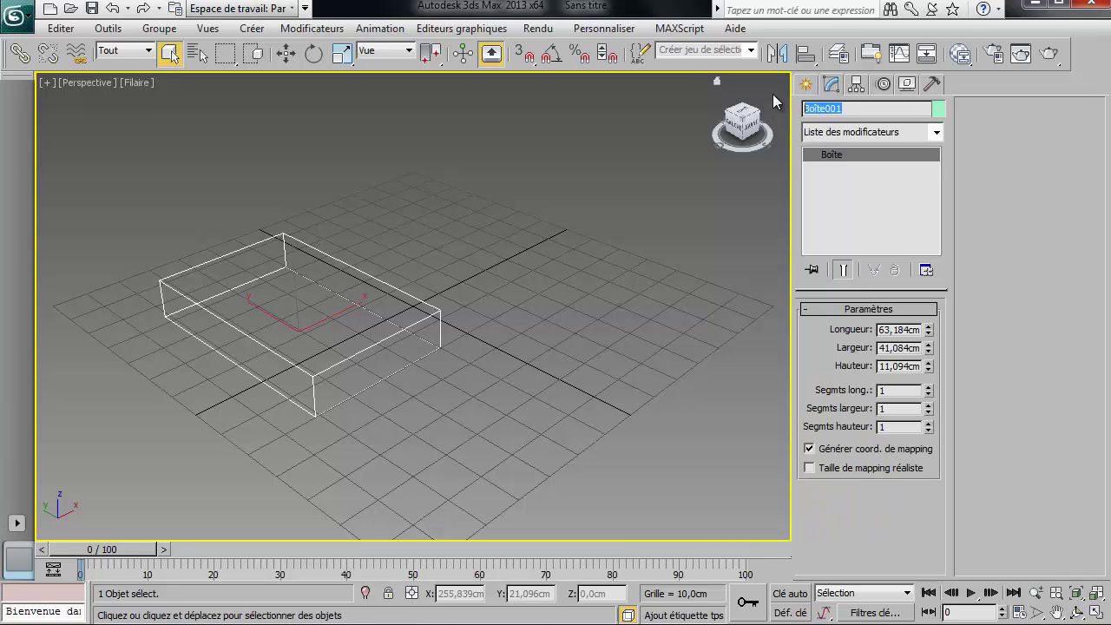
text(table)
click(939, 109)
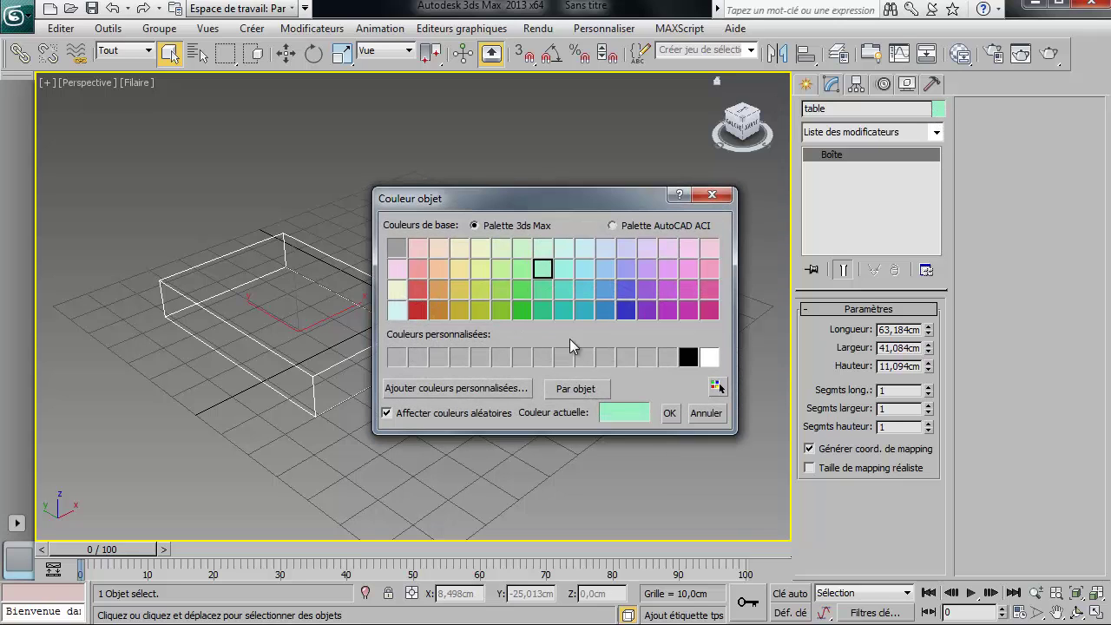
click(501, 357)
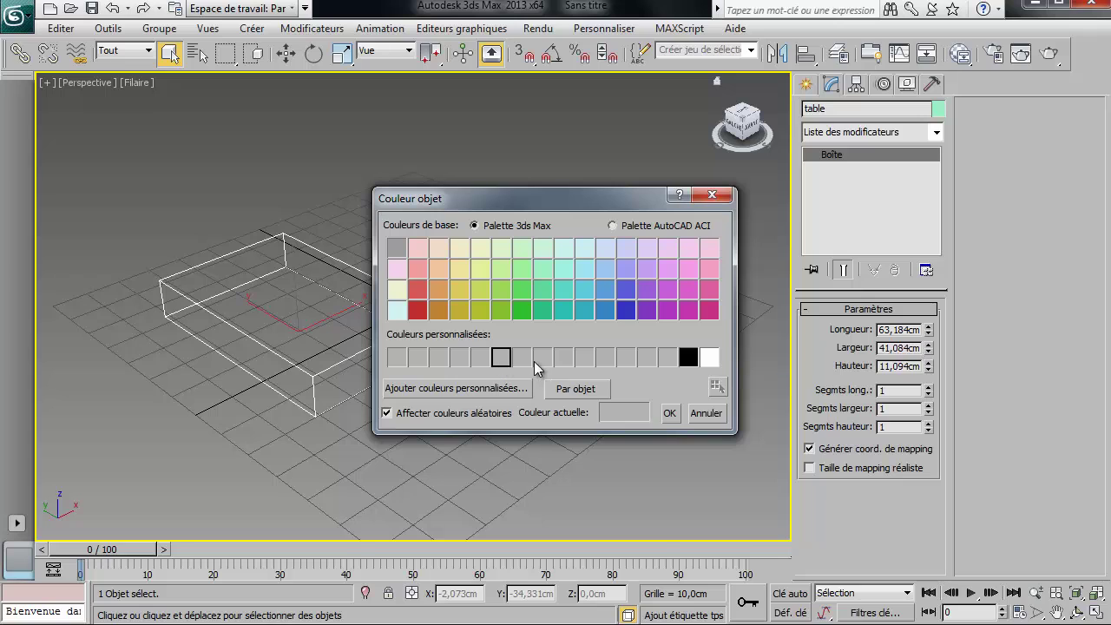
click(671, 414)
- Set the table box's length to 180 cm, its width to 90 cm and its height to 4 cm
double_click(898, 329)
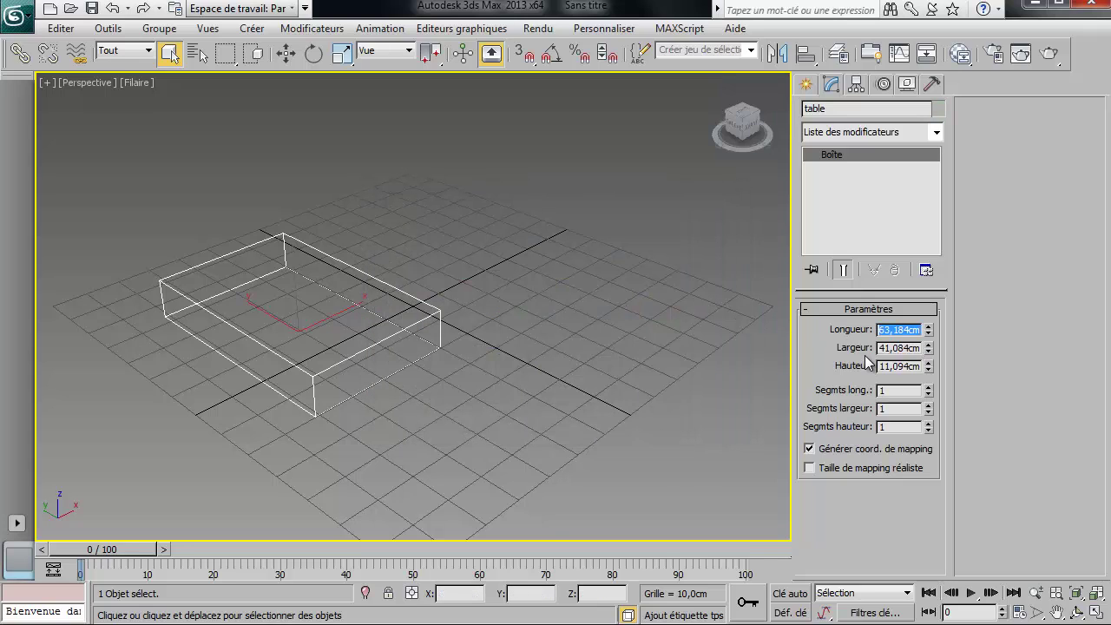
text(180)
key(Tab)
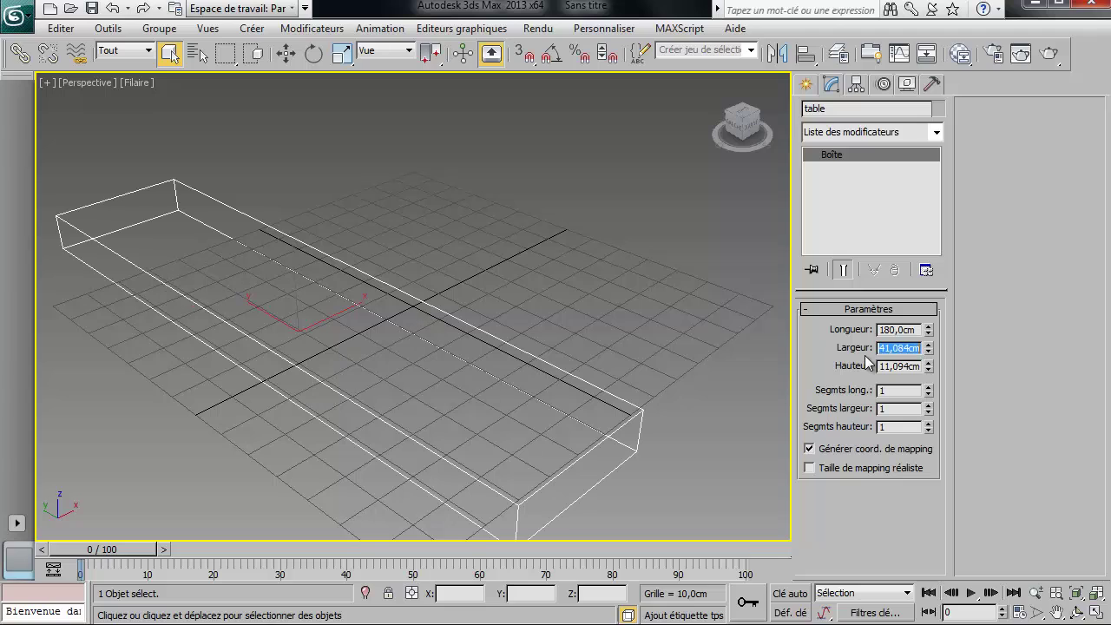
text(90)
key(Tab)
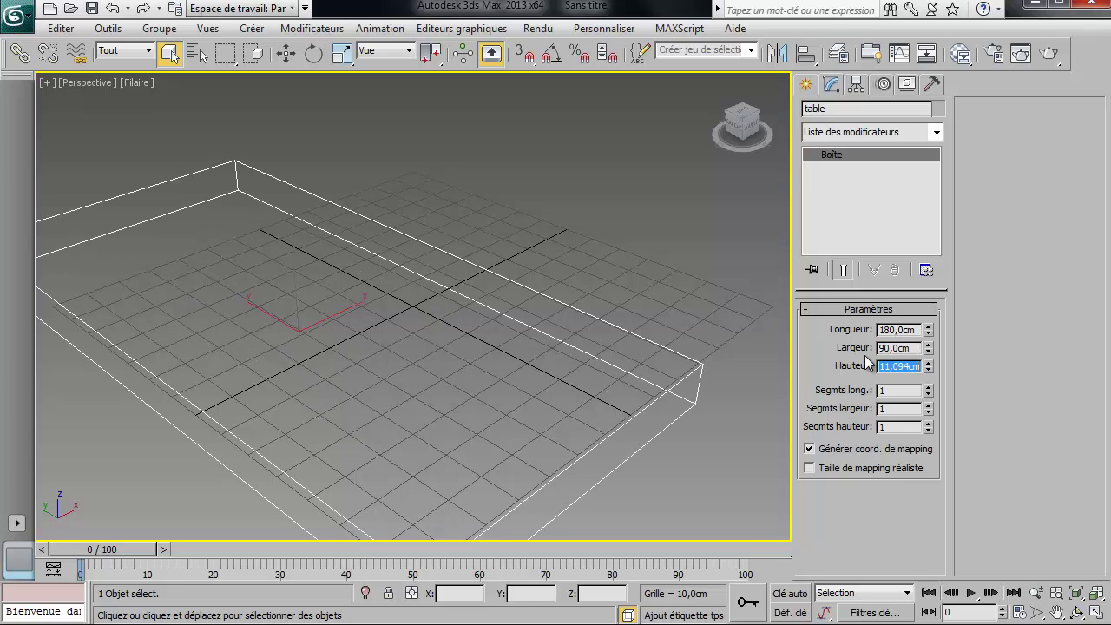
text(4)
key(Tab)
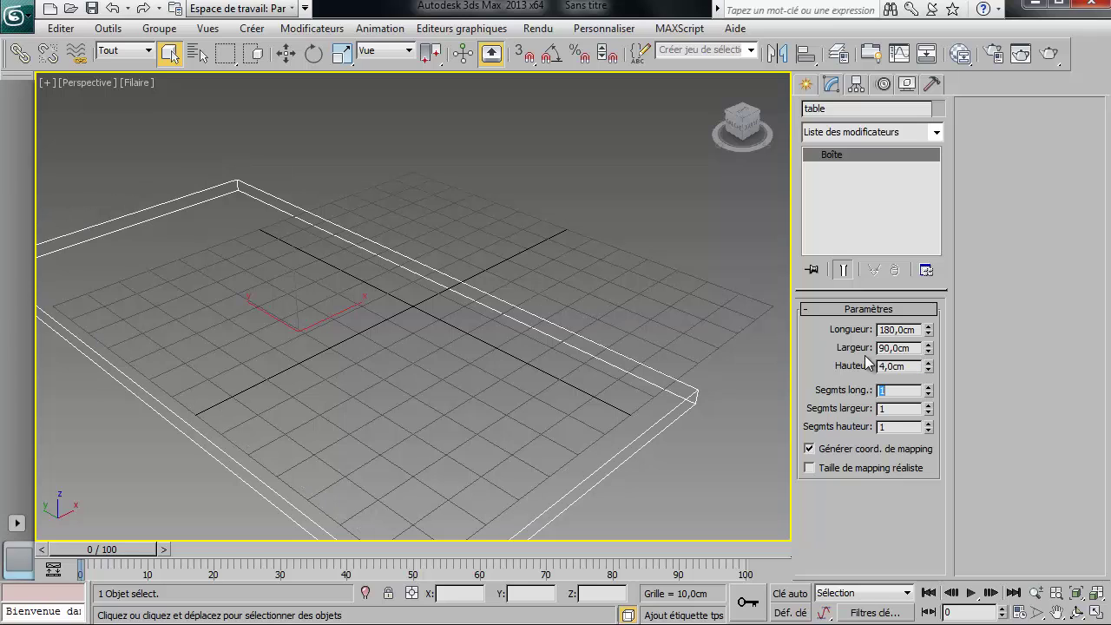
- Set the table's length, width and height segments to 3 each
text(3)
key(Tab)
key(Tab)
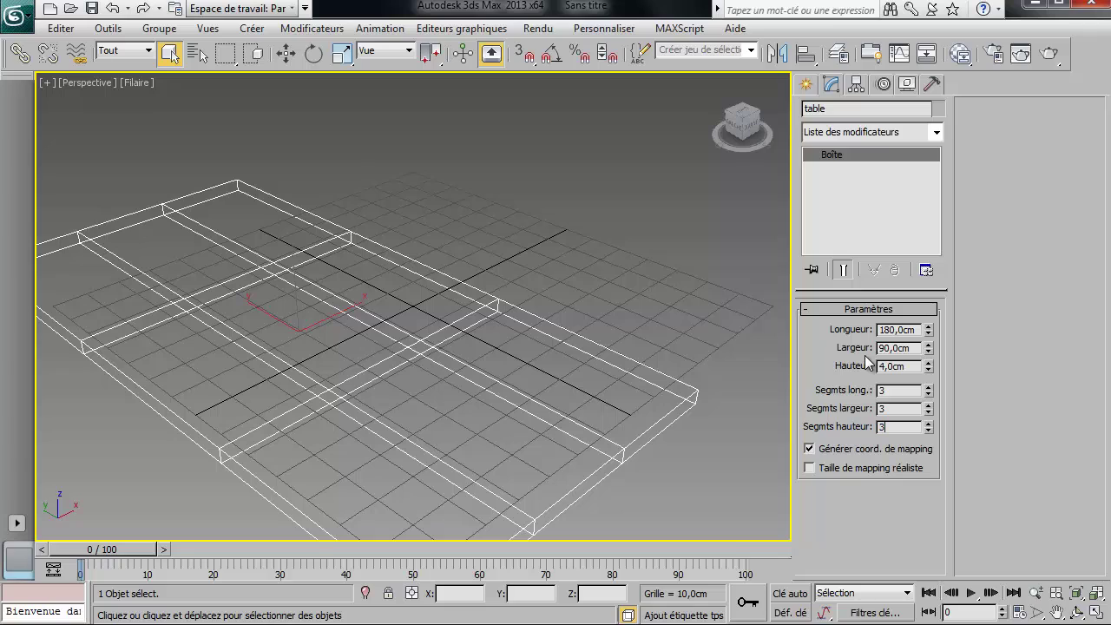
text(3)
key(shift+Tab)
key(shift+Tab)
key(shift+Tab)
key(shift+Tab)
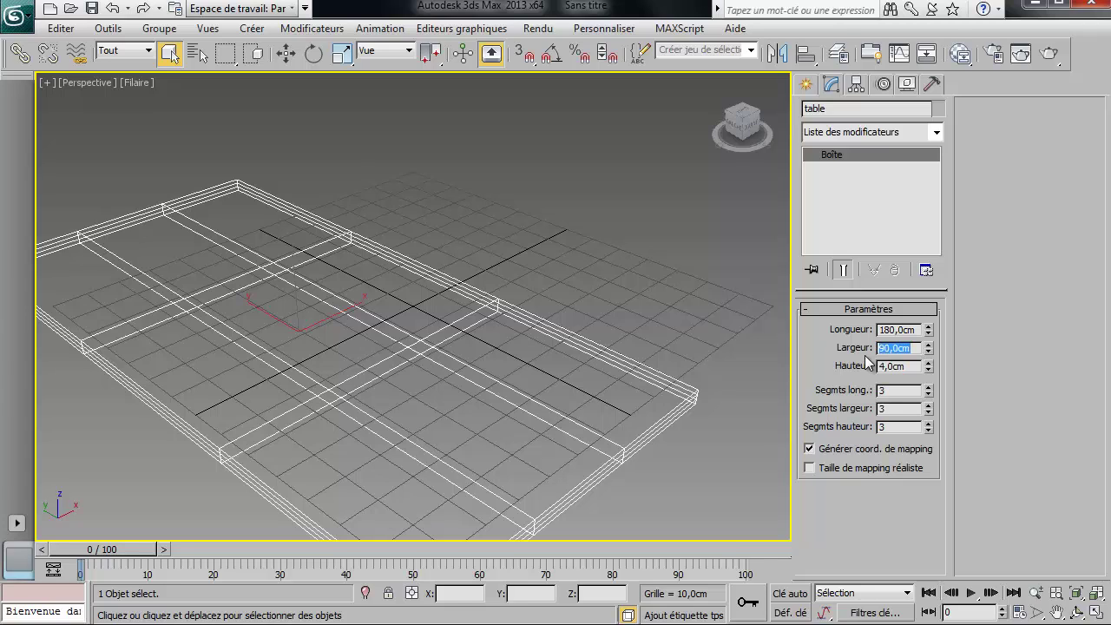
- Set the table's height segments to 1
key(Tab)
key(Tab)
key(shift+Tab)
key(shift+Tab)
key(shift+Tab)
key(shift+Tab)
key(shift+Tab)
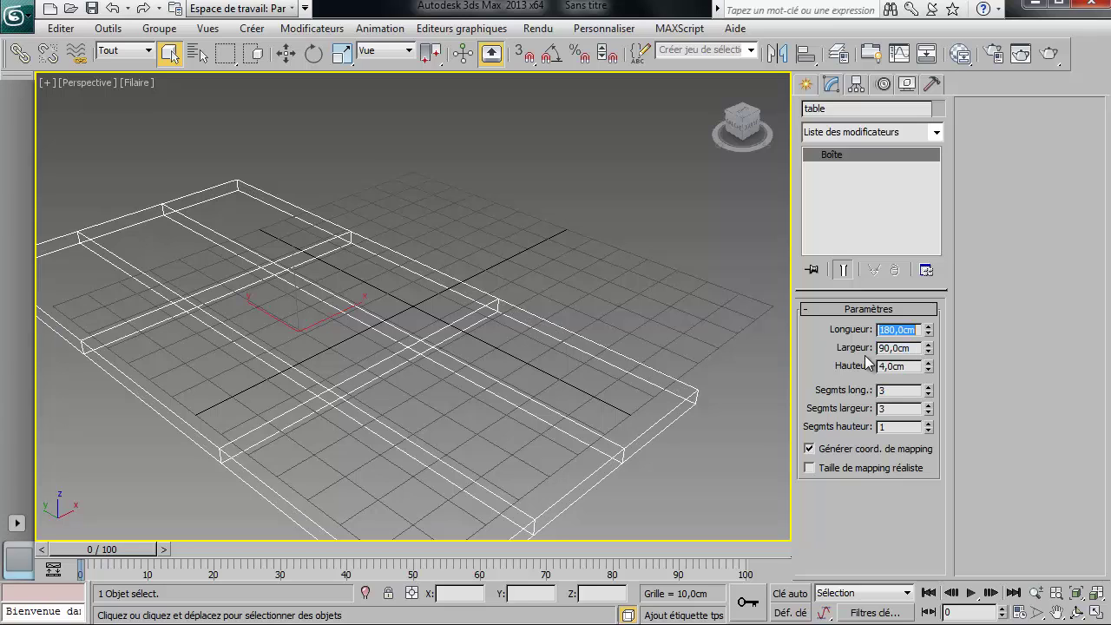
key(Tab)
key(Tab)
key(Tab)
key(Tab)
key(Tab)
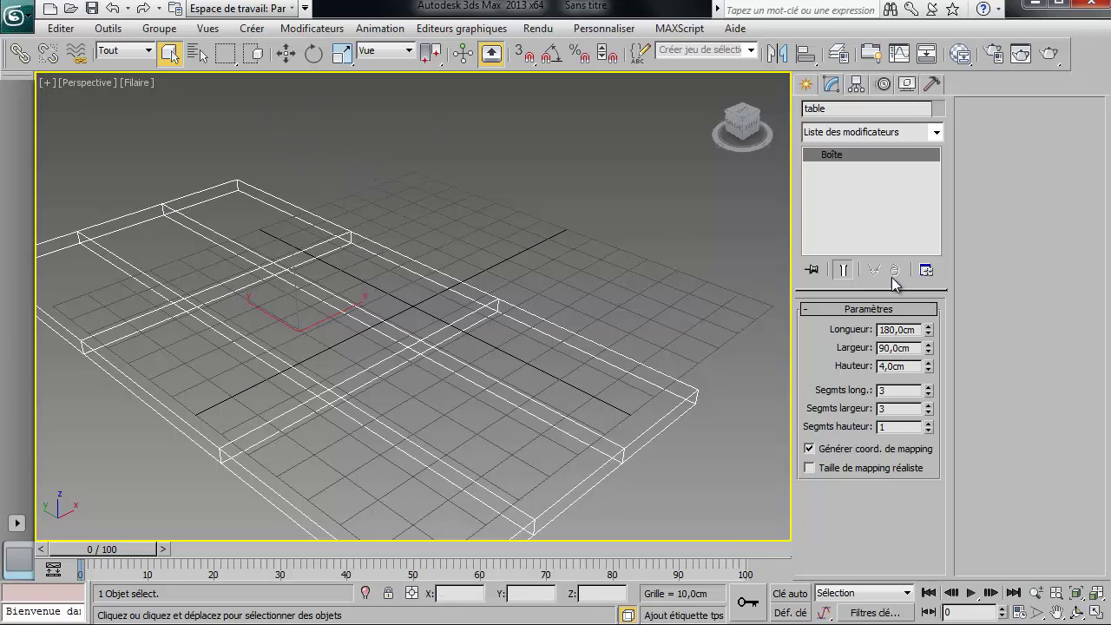
- Move the table to X 0, Y 0 and Z 68 cm
click(288, 56)
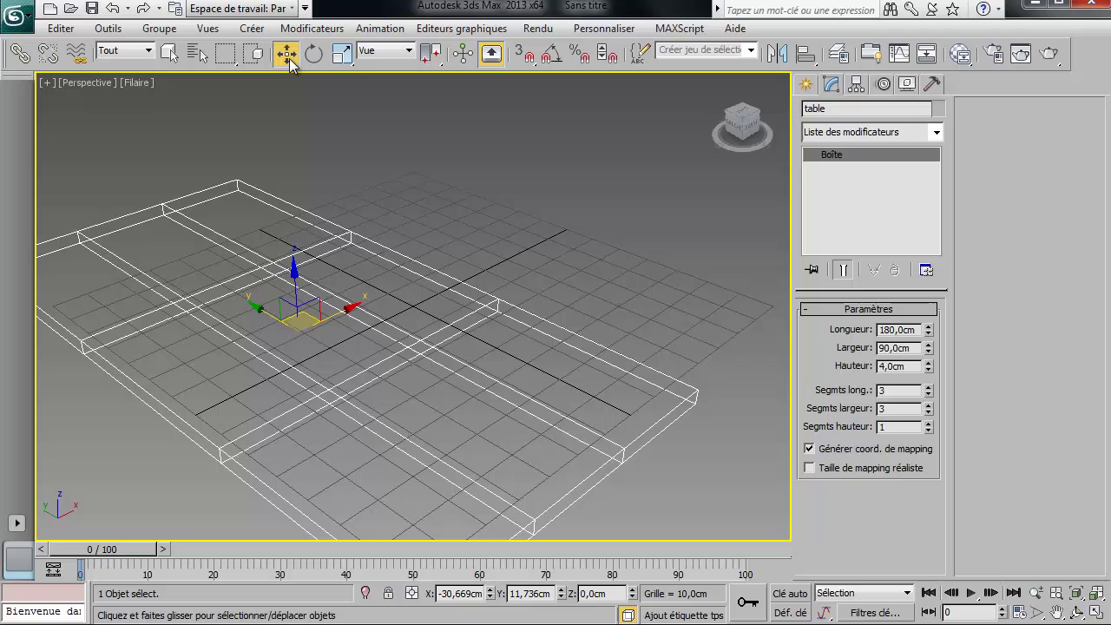
right_click(489, 597)
right_click(561, 598)
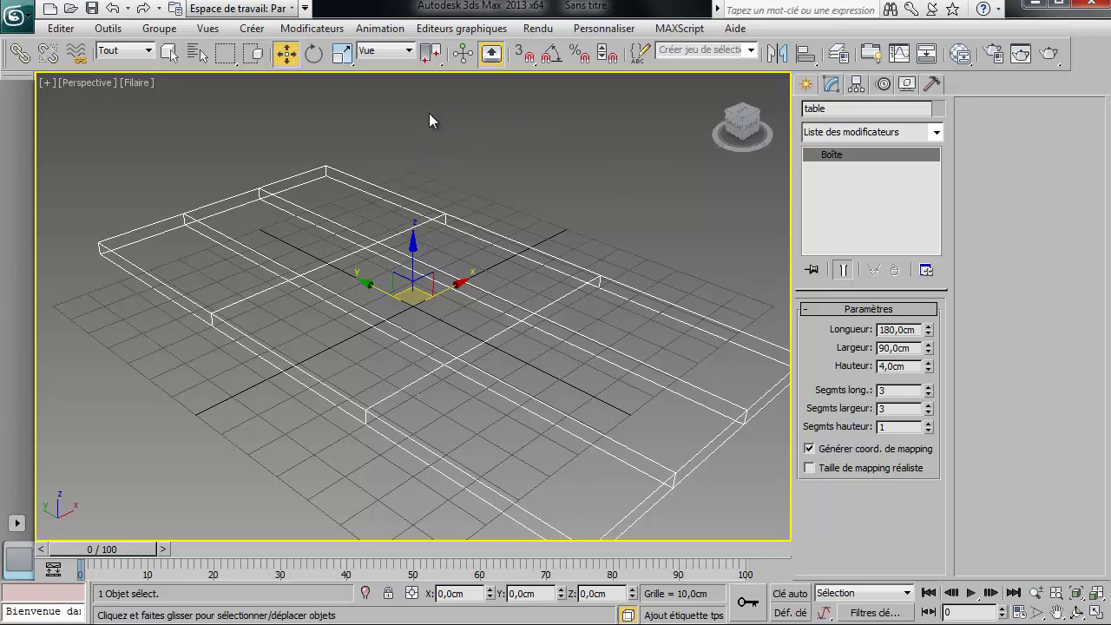
click(618, 593)
text(68)
key(Return)
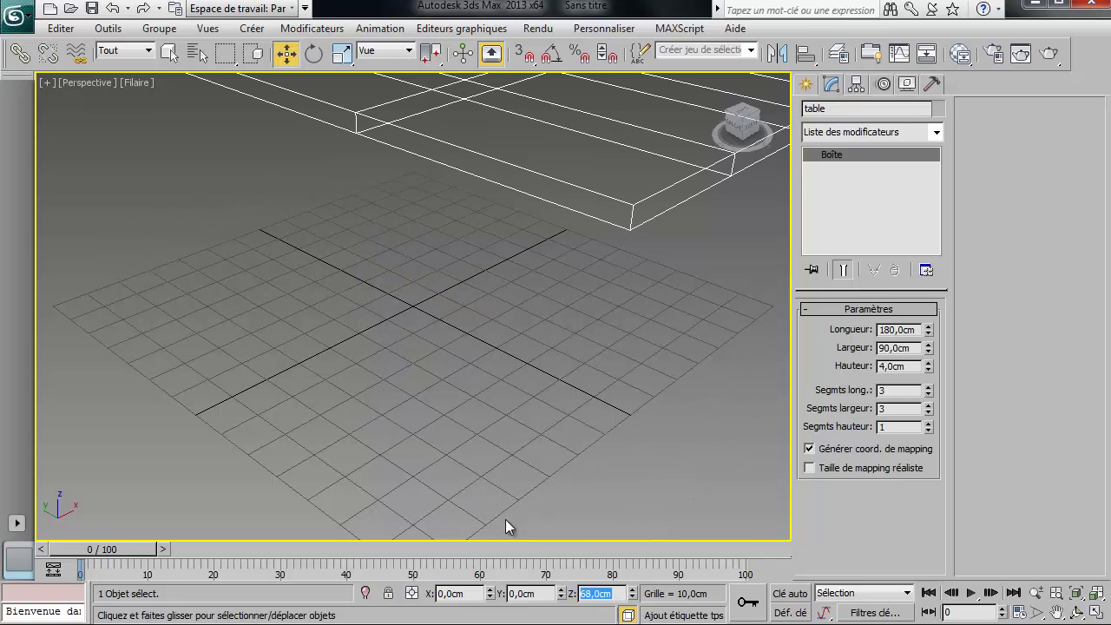
scroll(281, 329, down, 4)
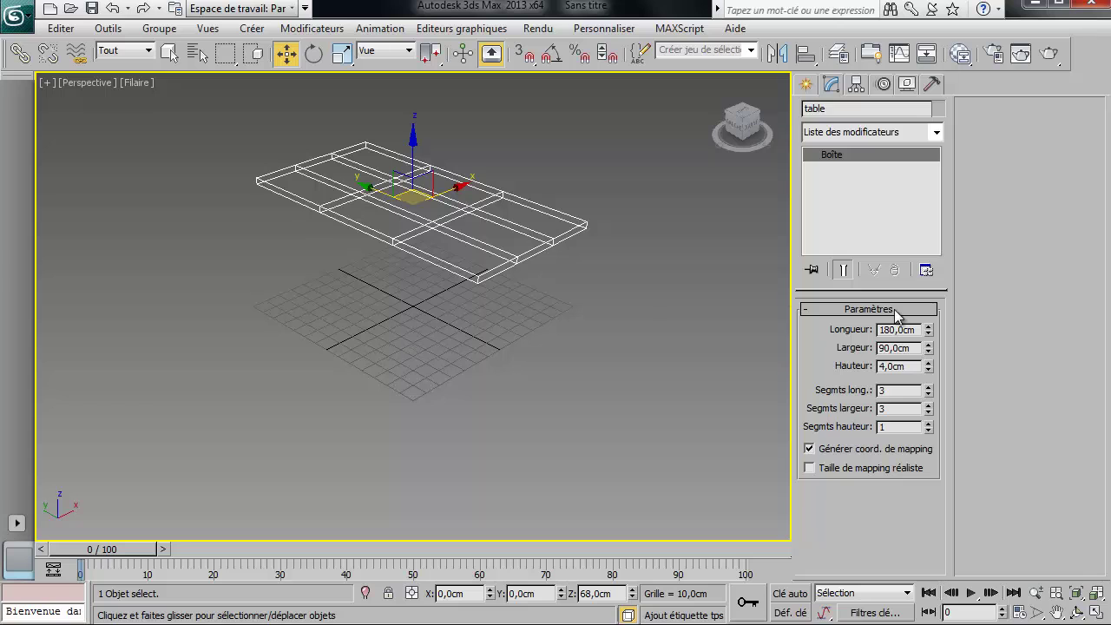
- Check the display unit scale and the system unit scale in the scene's units setup
click(602, 31)
click(613, 259)
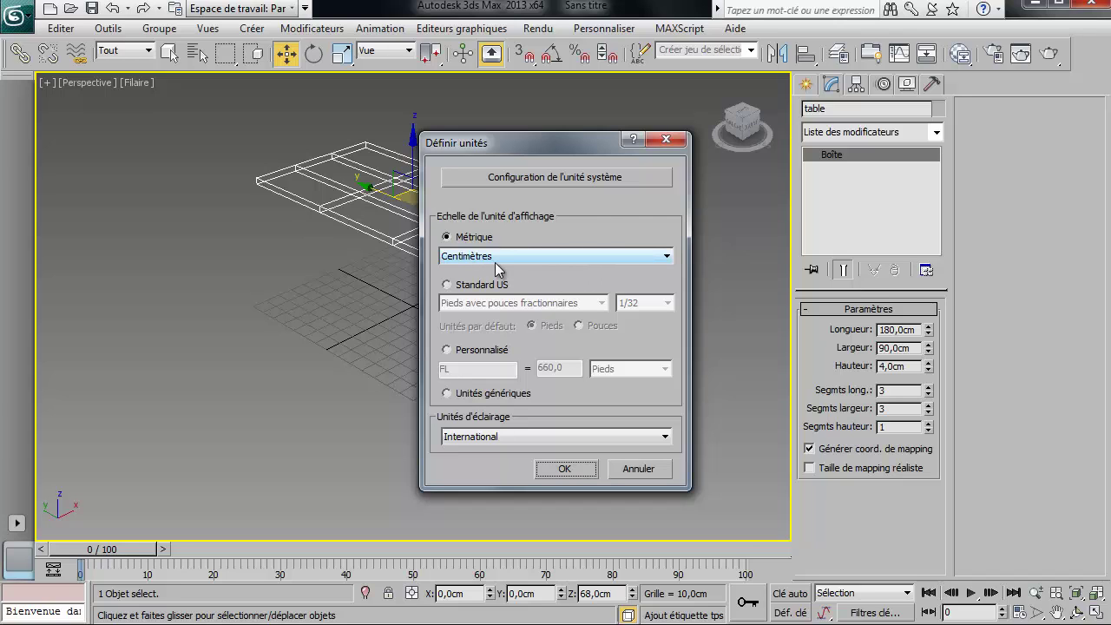
click(549, 178)
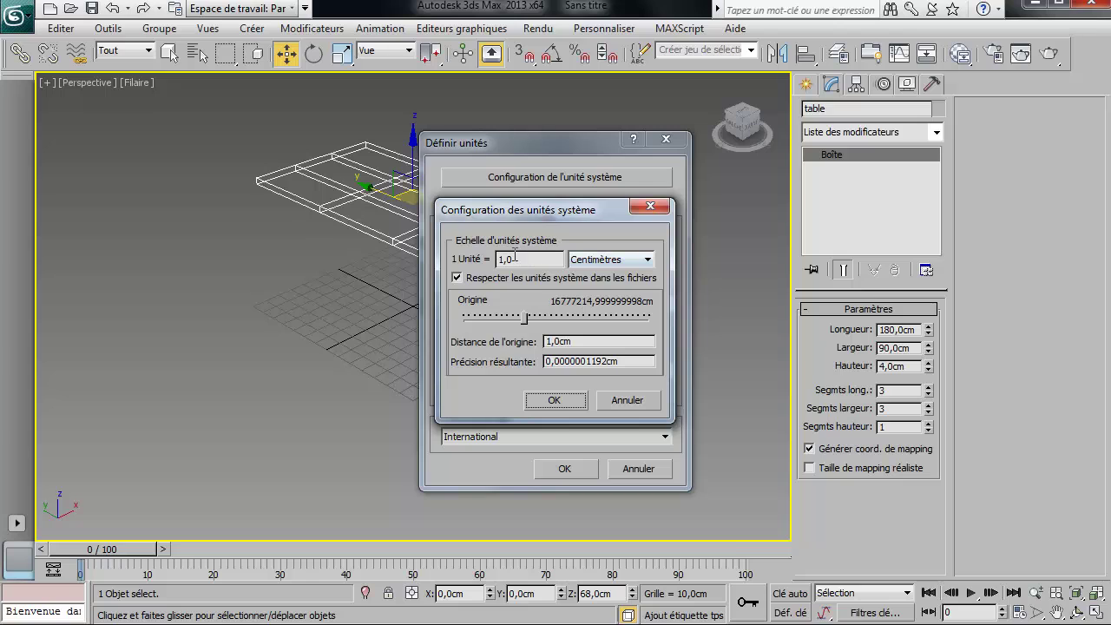
click(555, 401)
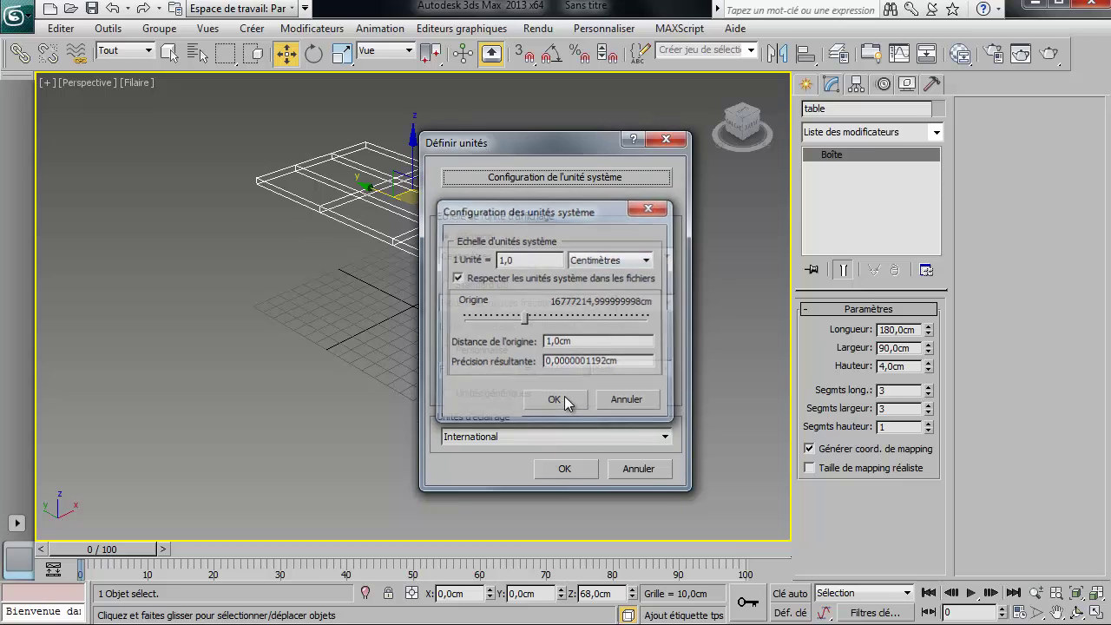
click(564, 468)
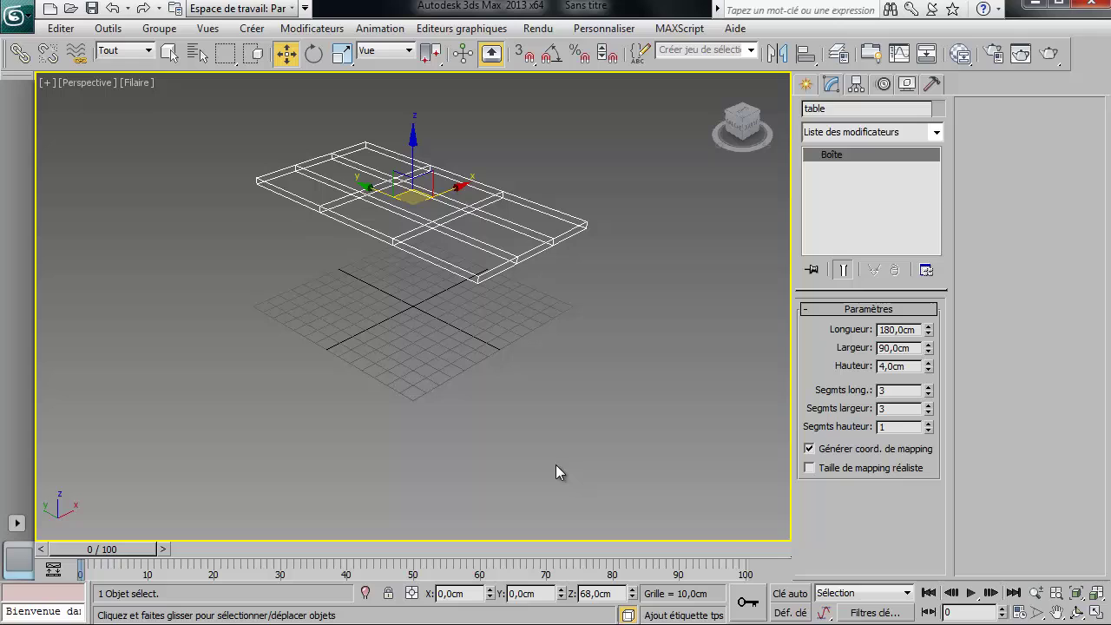
- Switch the viewport to a top view and rotate it 90° so the tabletop's long side runs horizontally
click(95, 85)
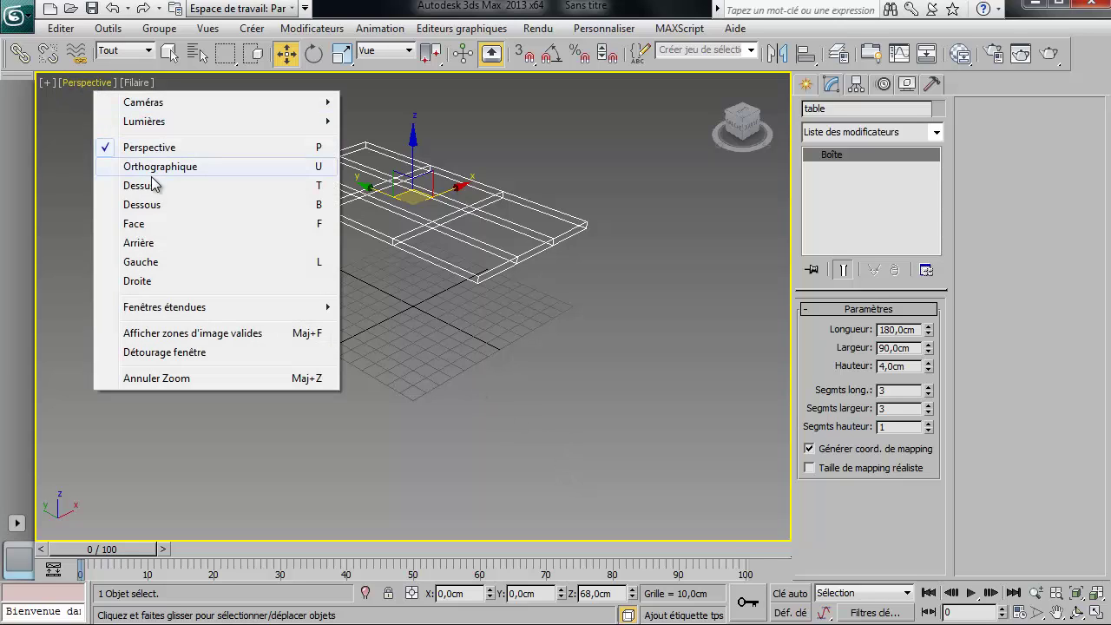
click(321, 195)
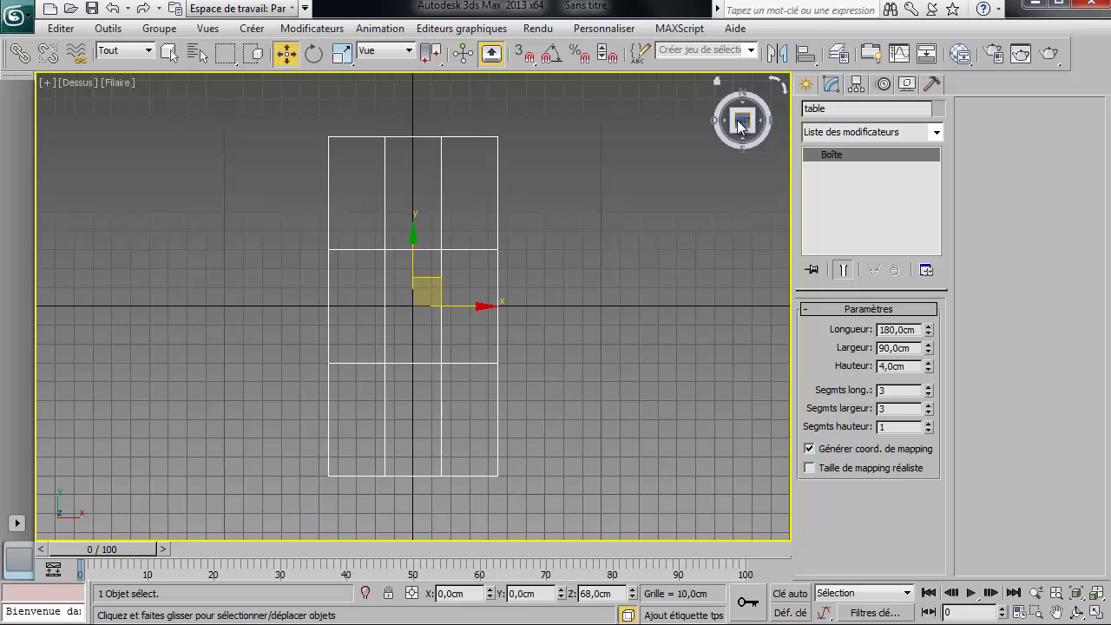
click(776, 84)
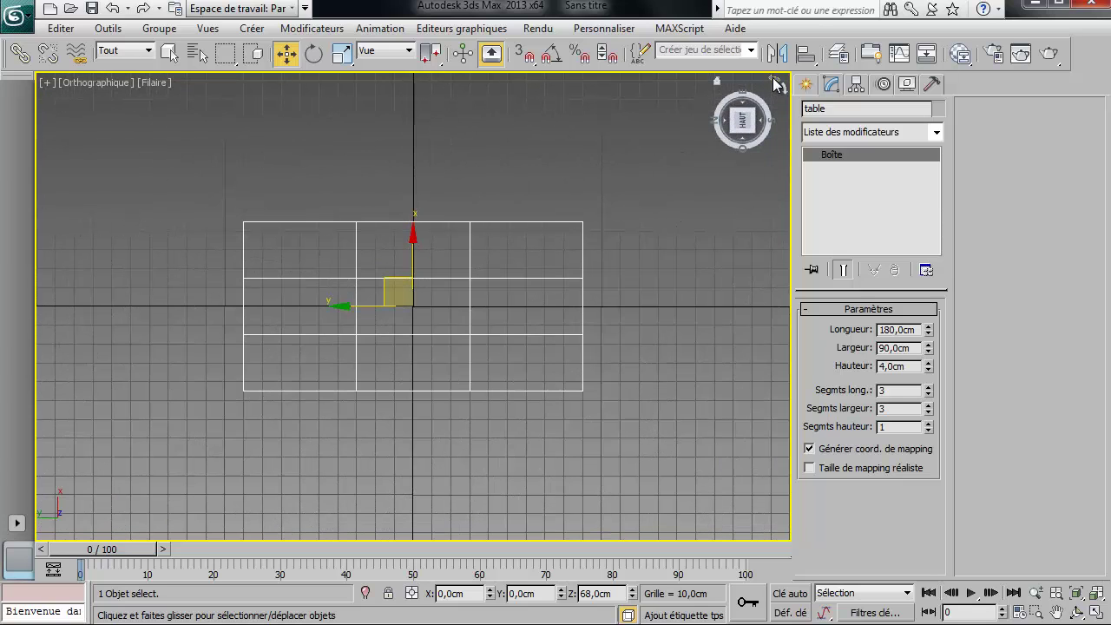
click(776, 83)
scroll(527, 214, up, 3)
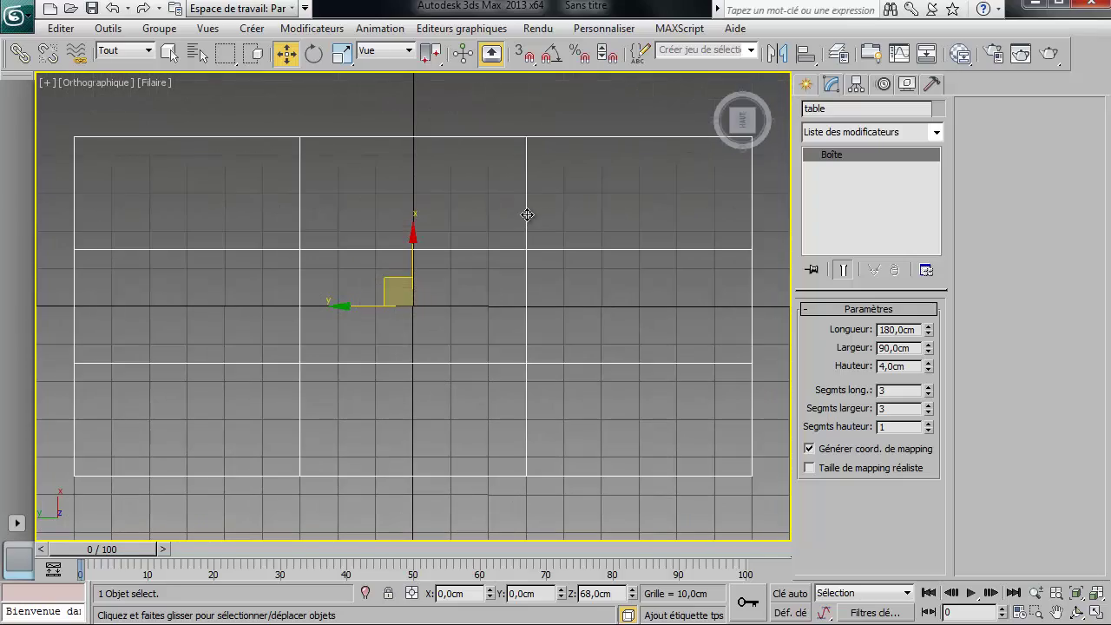
mouse_move(527, 213)
middle_down()
mouse_move(530, 223)
mouse_move(527, 213)
middle_up()
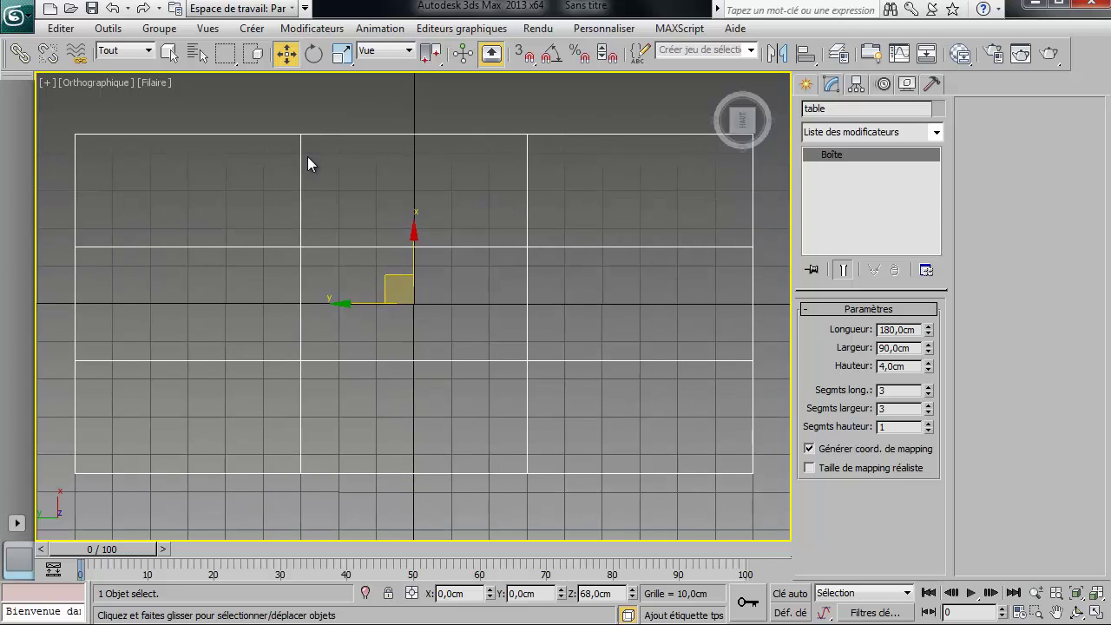
- Convert the table to an editable polygon and expand its list of sub-object levels
right_click(328, 167)
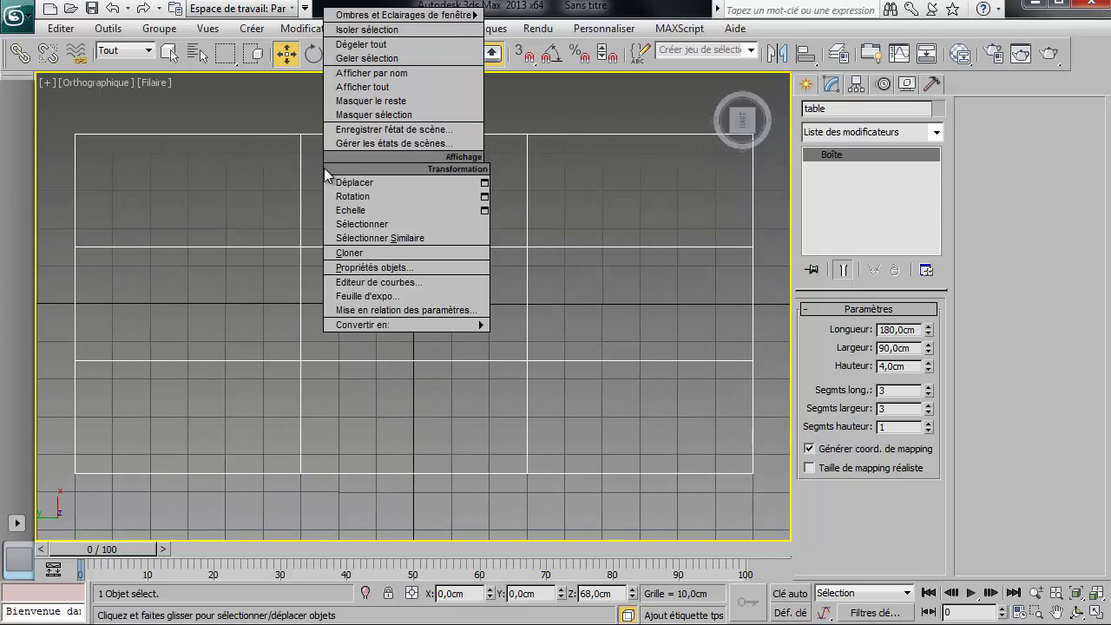
mouse_move(397, 323)
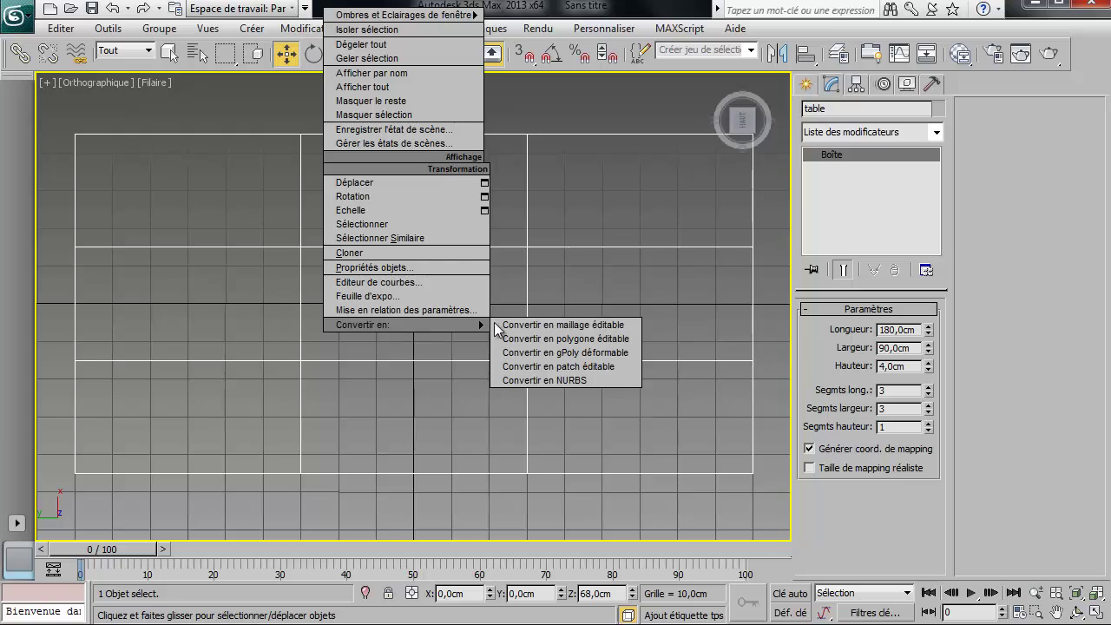
click(556, 338)
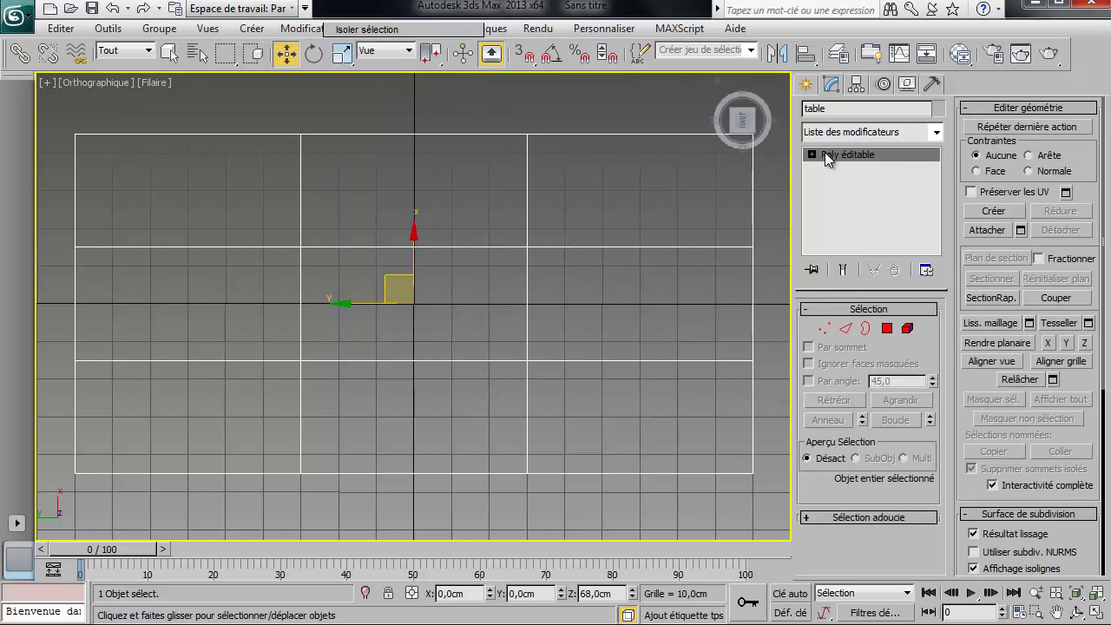
click(812, 154)
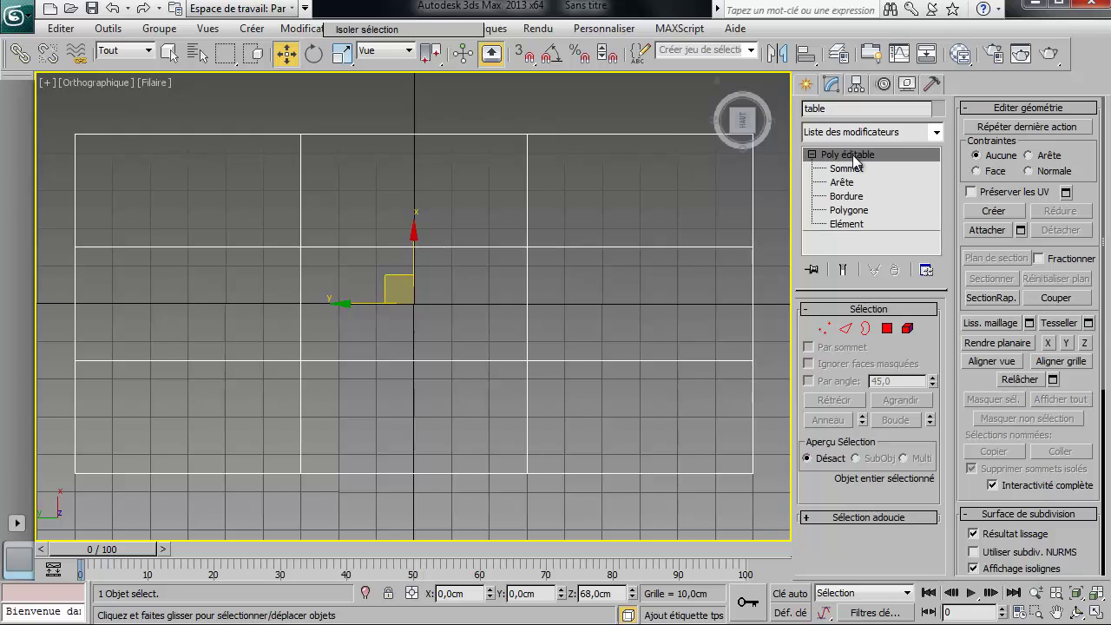
- Look through the editable polygon's vertex, edge, border, polygon and element sub-object levels
click(846, 168)
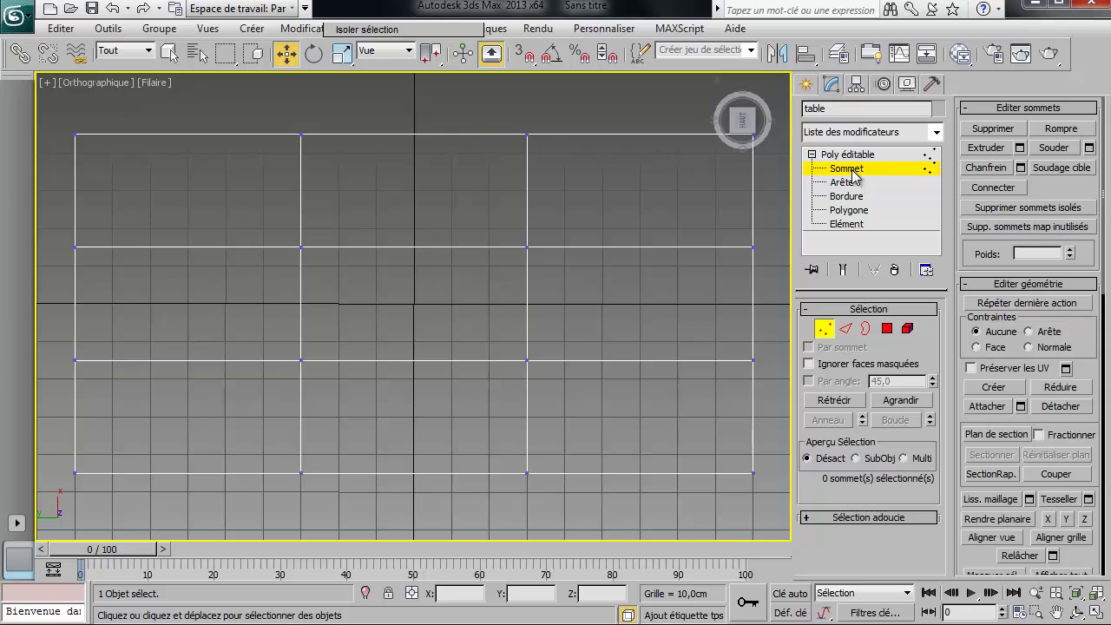
click(847, 182)
click(848, 197)
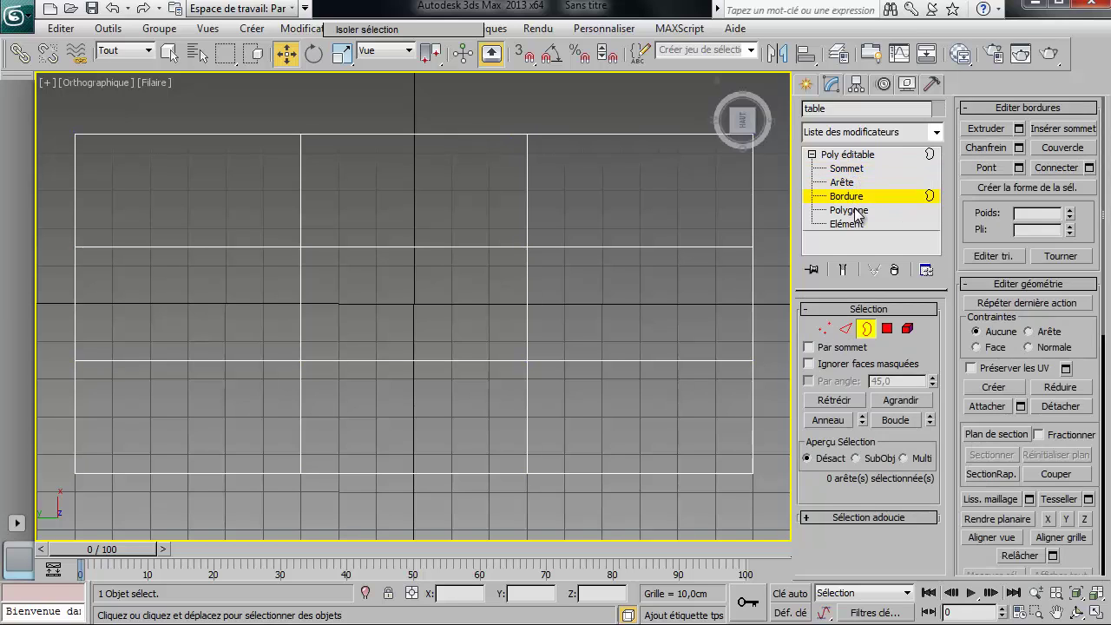
click(850, 210)
click(854, 224)
click(847, 157)
click(849, 170)
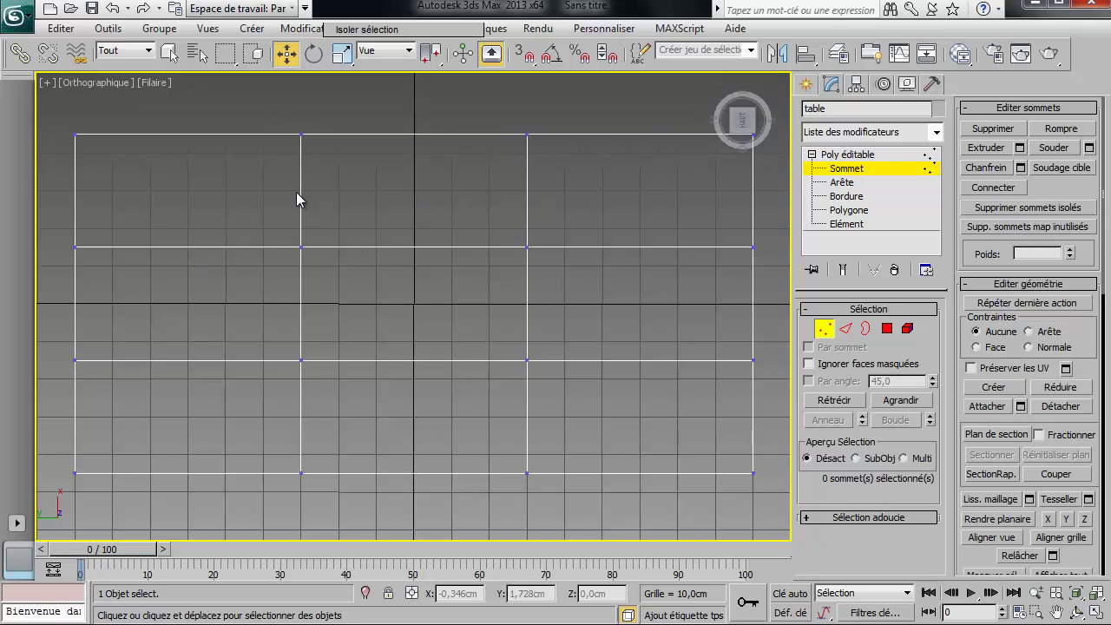
click(848, 155)
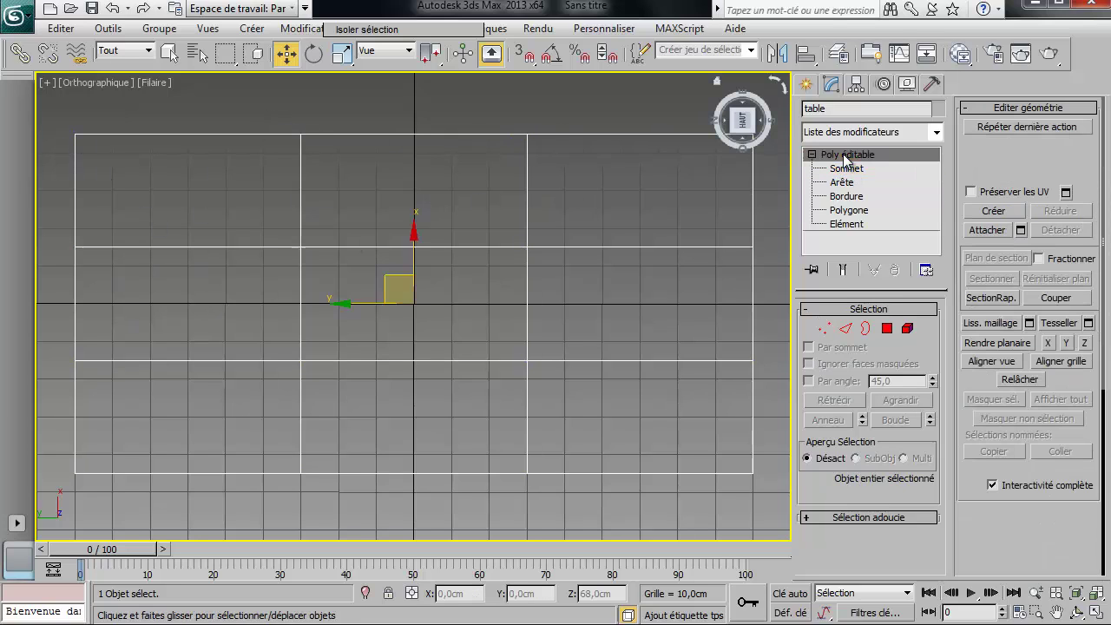
drag(344, 304, 420, 309)
right_click(420, 309)
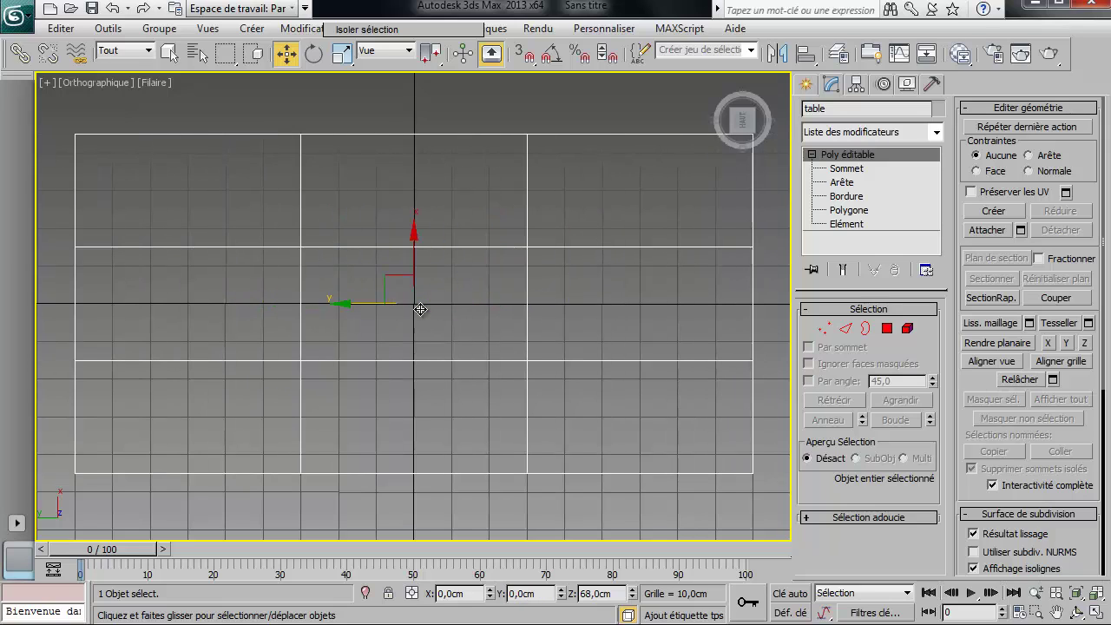
- Move the two inner vertex columns along Y to about 80.3 cm and -80.7 cm, near the tabletop's short ends
click(838, 168)
drag(272, 105, 337, 561)
drag(250, 303, 50, 324)
drag(524, 233, 555, 524)
drag(474, 304, 664, 370)
drag(110, 121, 87, 503)
- Move the two inner vertex rows along X to about -36.6 cm and 35.3 cm, and check the inner columns' positions
drag(55, 304, 775, 387)
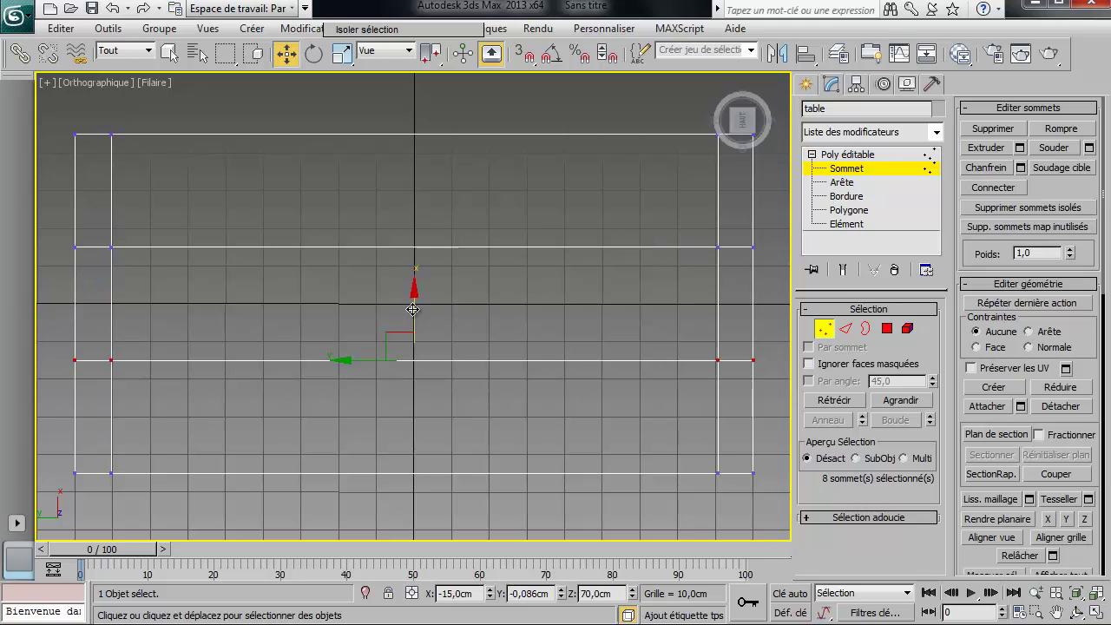
drag(414, 312, 418, 394)
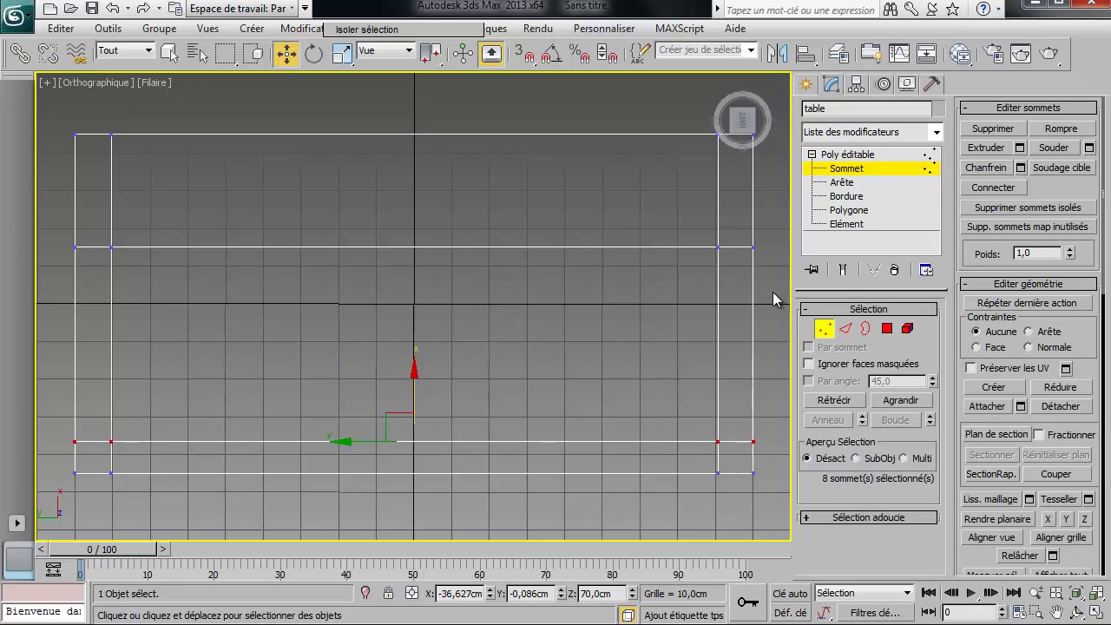
drag(136, 184, 11, 215)
drag(408, 194, 431, 119)
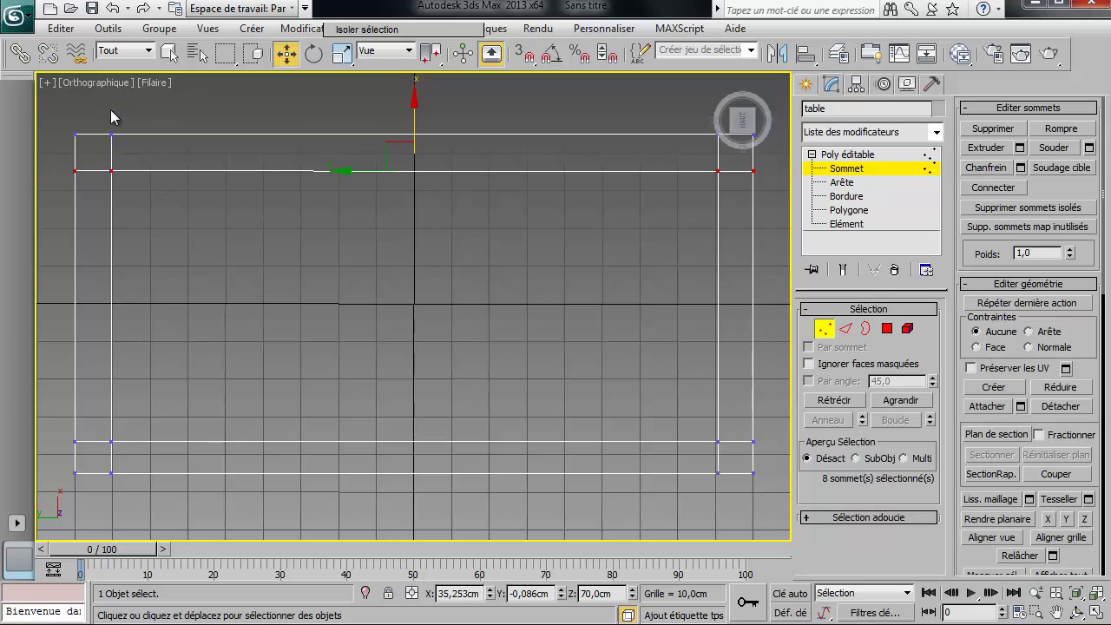
drag(106, 108, 140, 557)
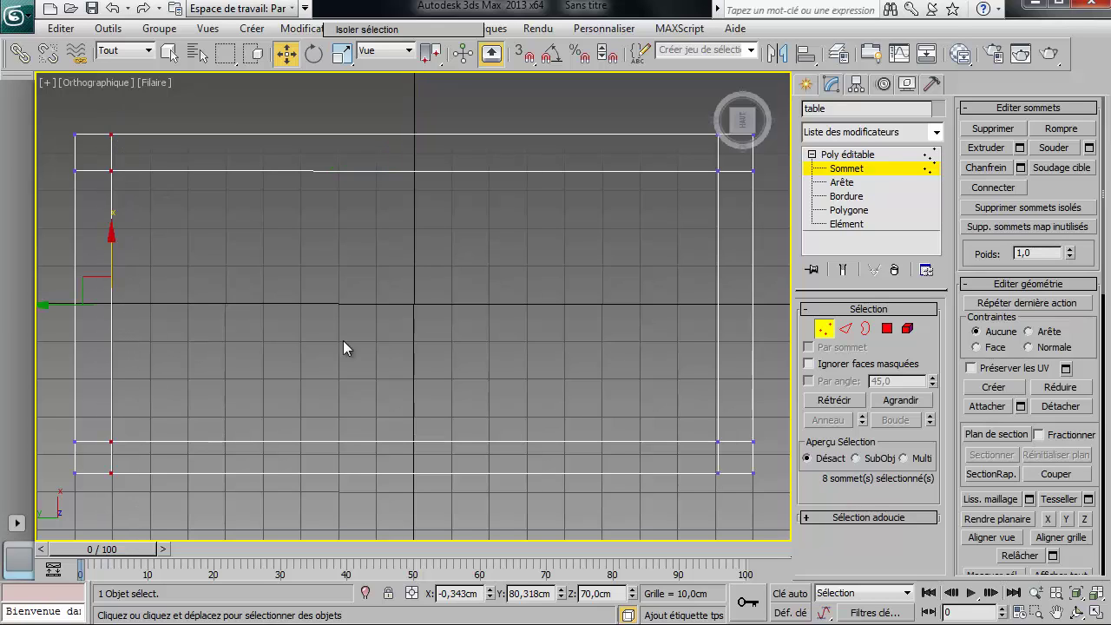
drag(726, 501, 726, 498)
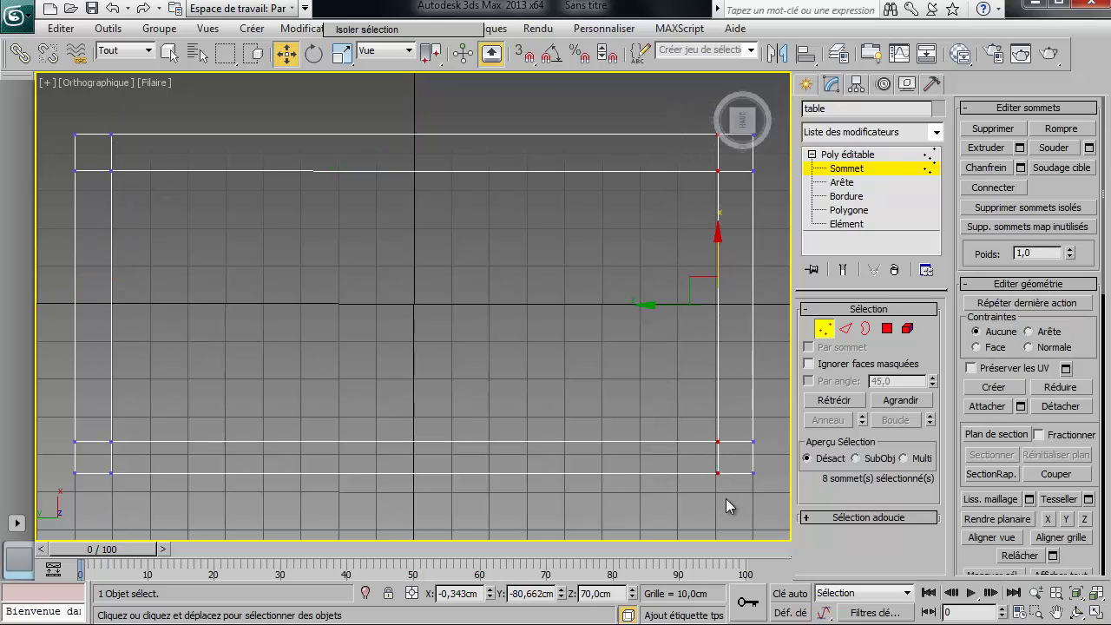
click(414, 295)
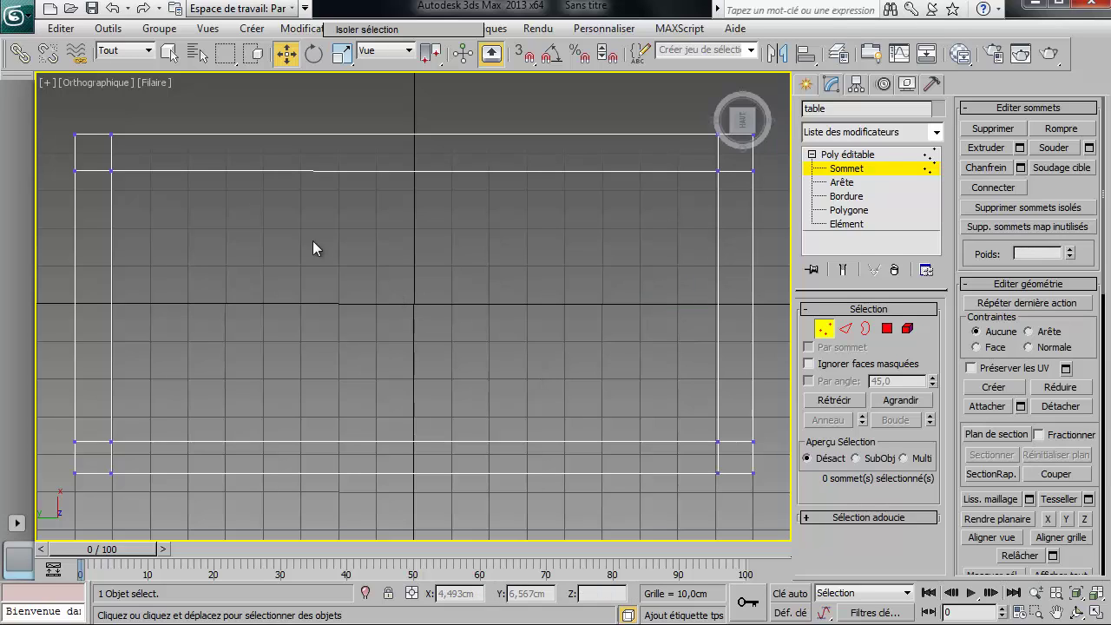
- Show the isolated table's underside in a realistic shaded perspective view with edged faces
click(101, 84)
click(164, 149)
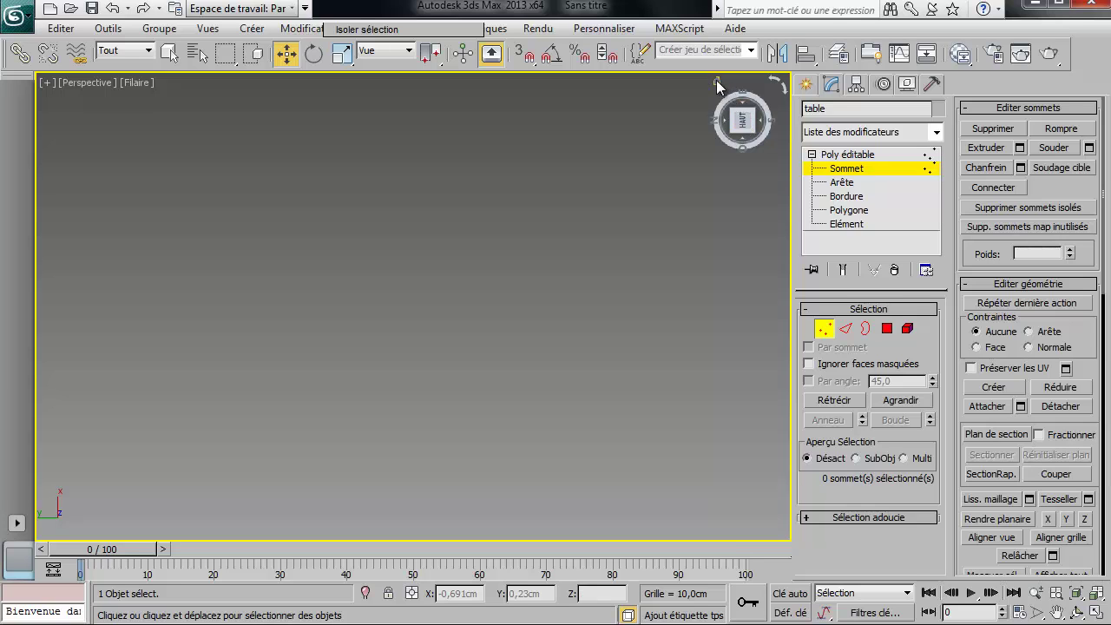
click(718, 80)
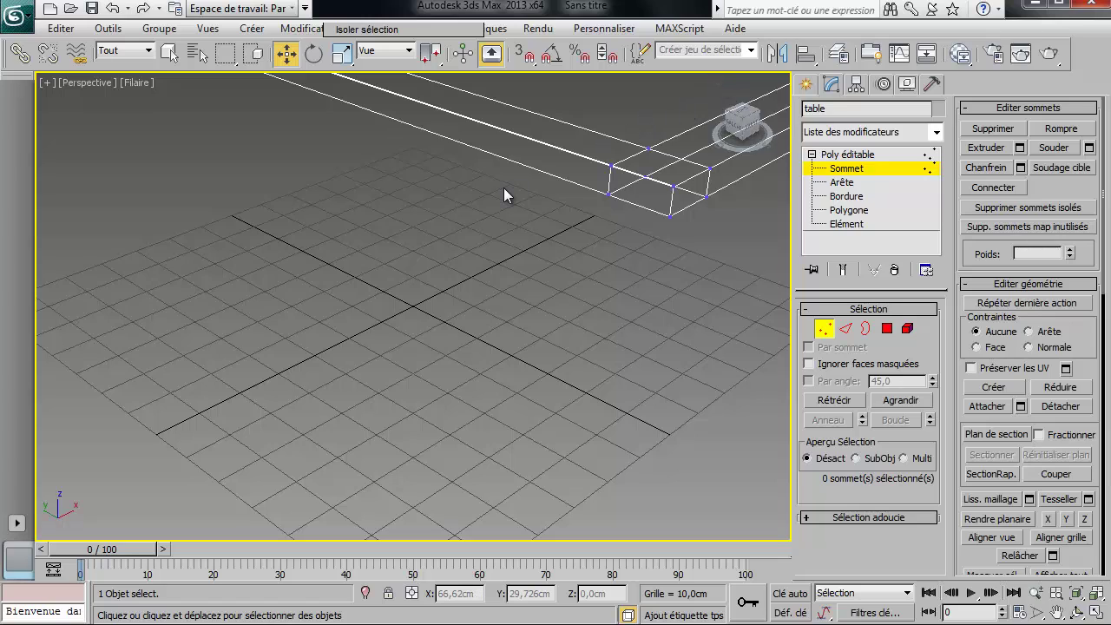
key(alt+q)
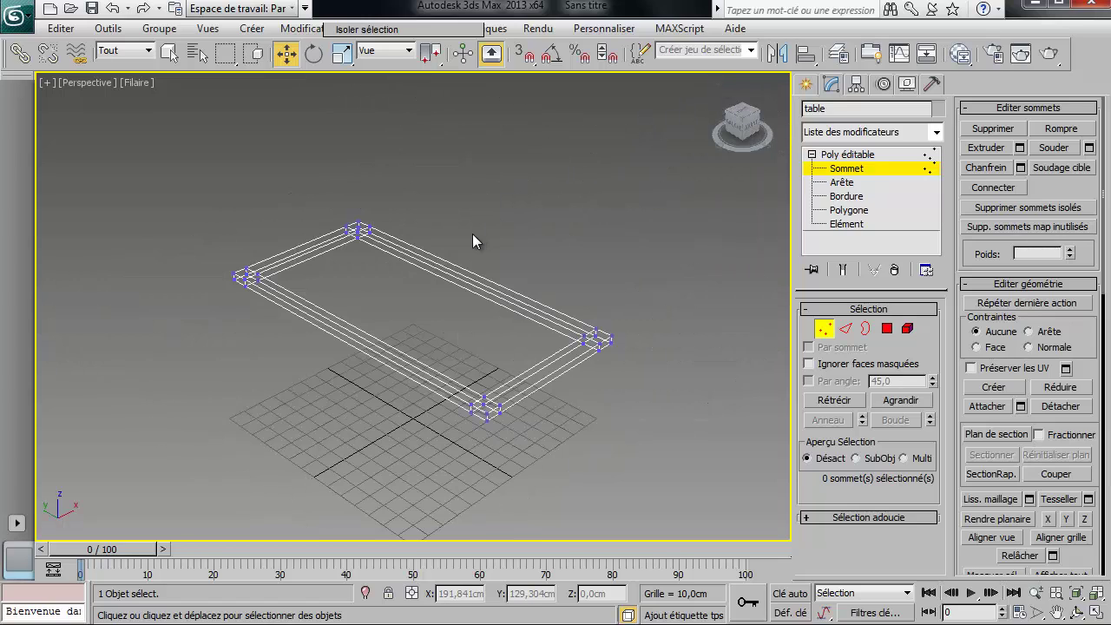
mouse_move(471, 240)
alt+middle_down()
mouse_move(528, 285)
mouse_move(629, 272)
mouse_move(616, 181)
mouse_move(582, 240)
mouse_move(635, 257)
alt+middle_up()
key(F3)
key(F3)
key(F3)
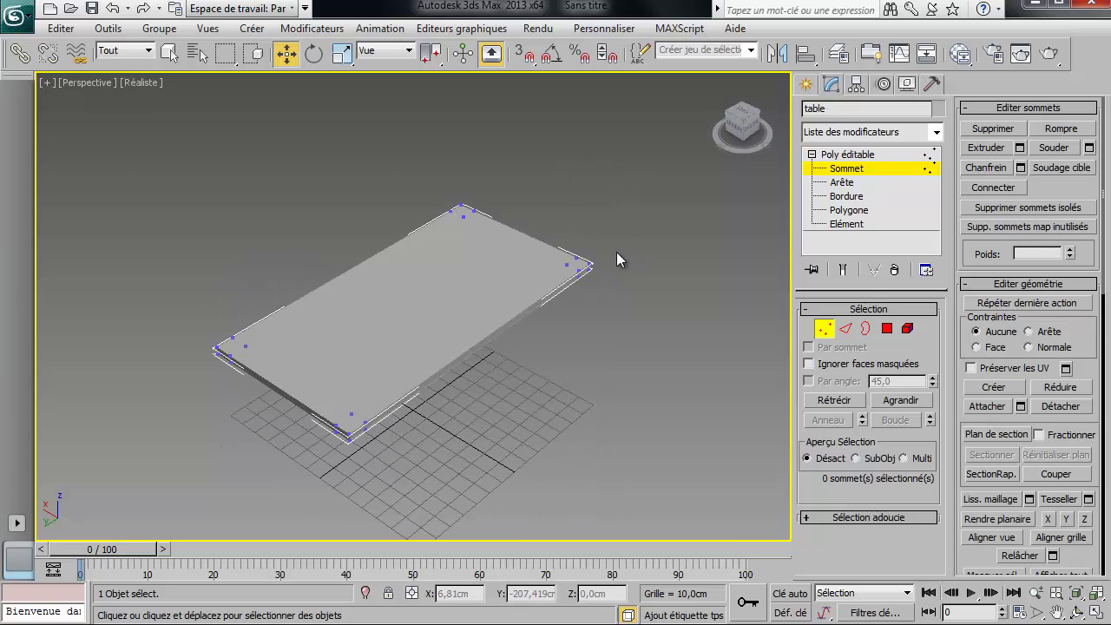
key(F4)
alt+middle_drag(495, 298, 480, 157)
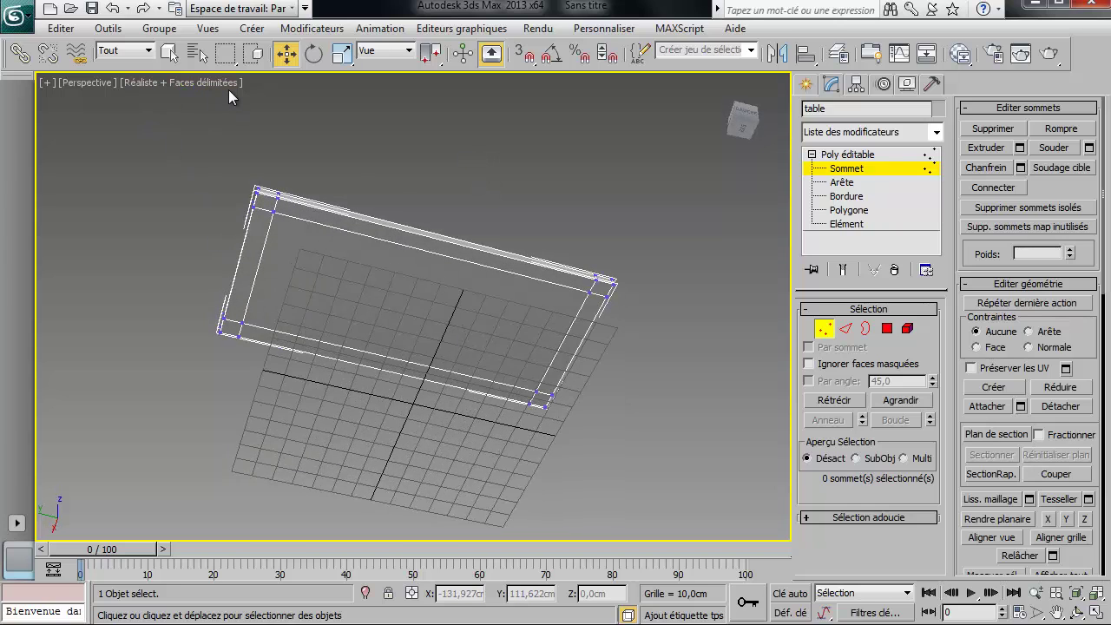
- Select the four corner polygons on the tabletop's underside at polygon level
click(887, 329)
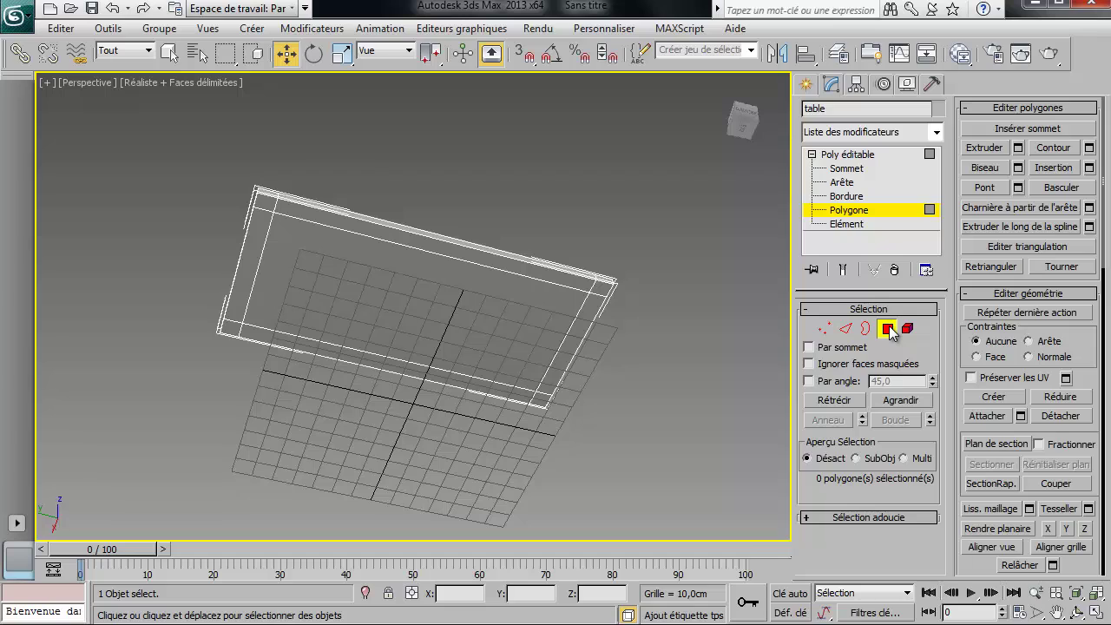
click(265, 203)
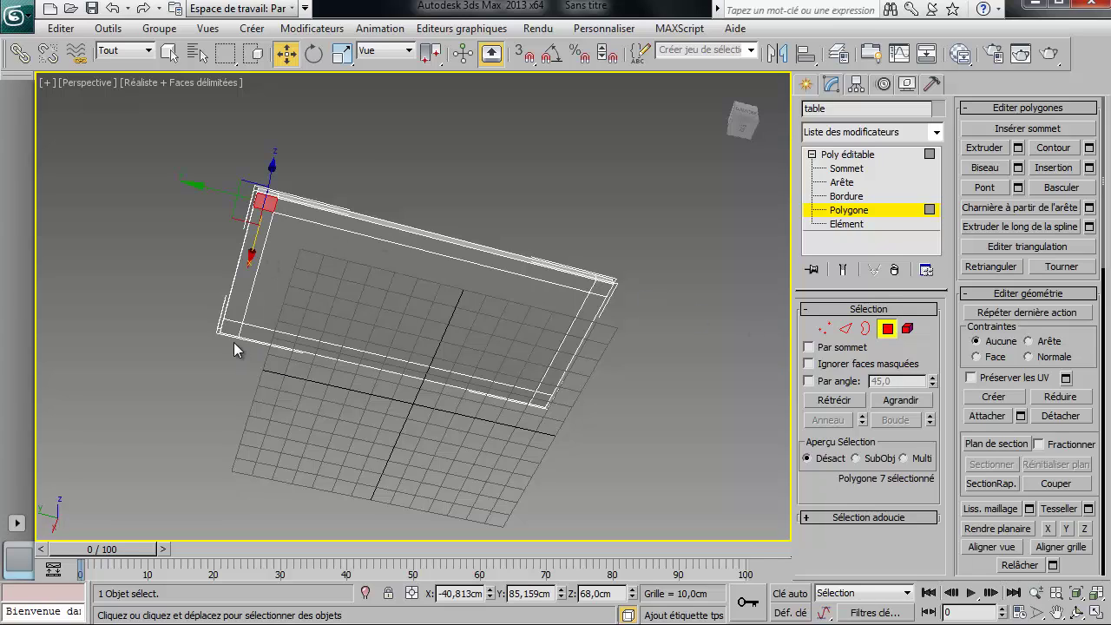
click(169, 54)
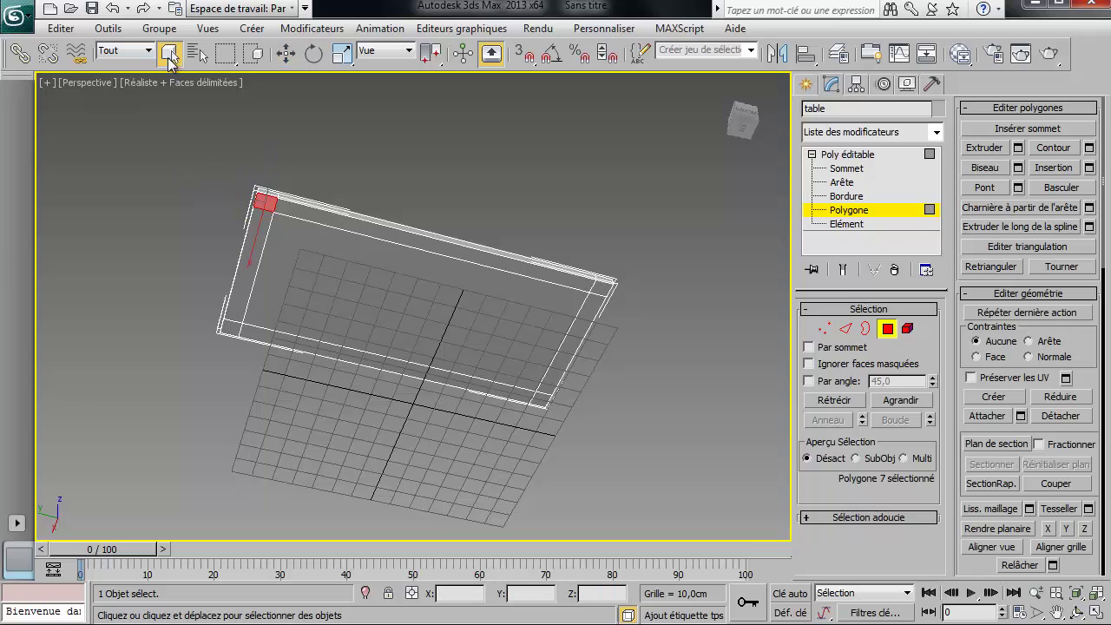
ctrl+click(231, 328)
ctrl+click(539, 399)
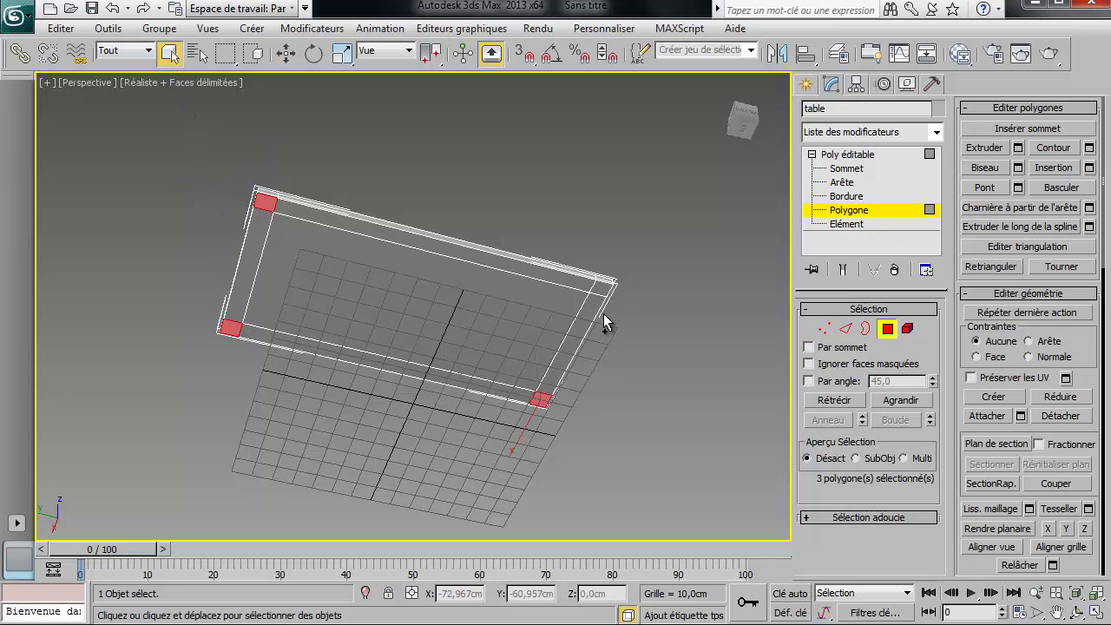
ctrl+click(600, 288)
- Inset the four selected corner polygons slightly, leaving a narrow margin around each
alt+middle_drag(497, 303, 402, 236)
scroll(533, 241, up, 4)
middle_drag(651, 184, 511, 114)
scroll(580, 304, up, 4)
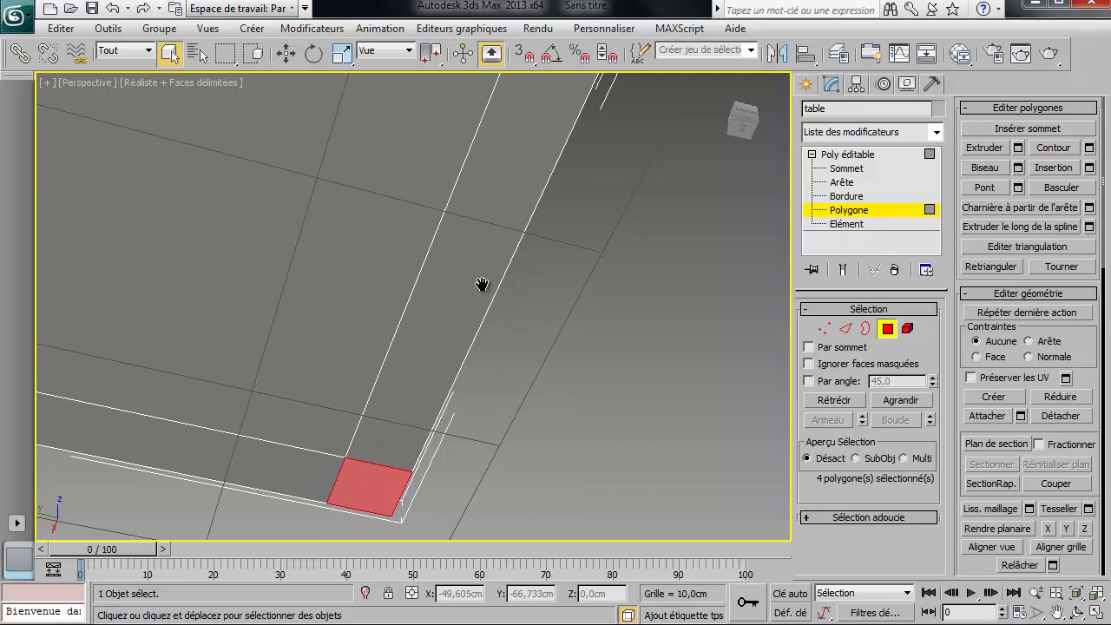
alt+middle_drag(483, 285, 421, 486)
right_click(500, 308)
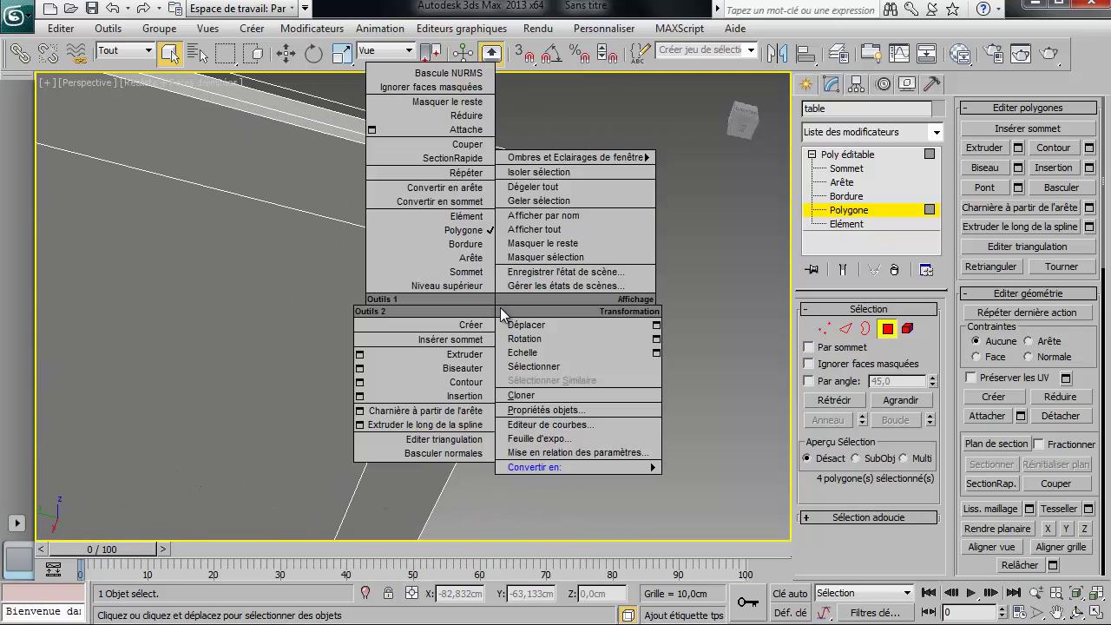
click(467, 396)
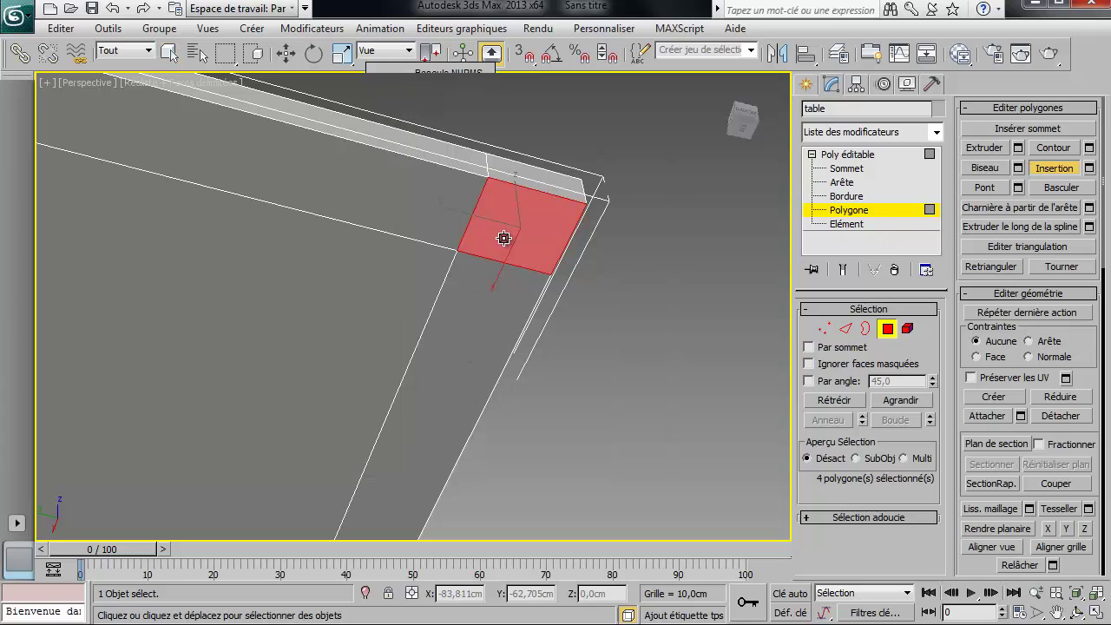
drag(497, 218, 497, 226)
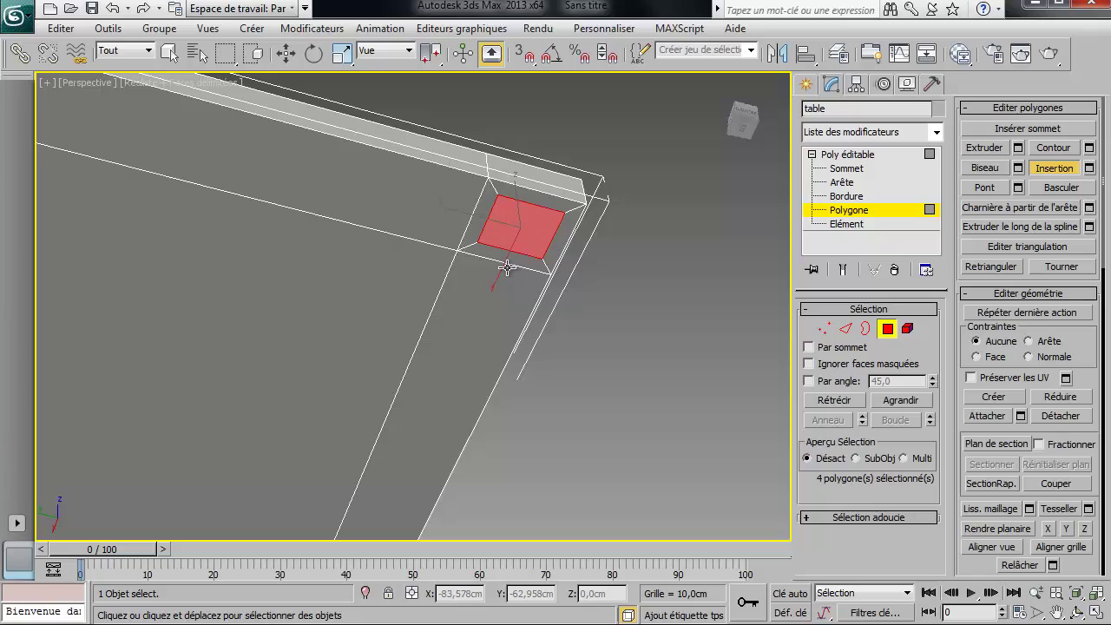
scroll(506, 261, down, 6)
middle_drag(460, 347, 621, 292)
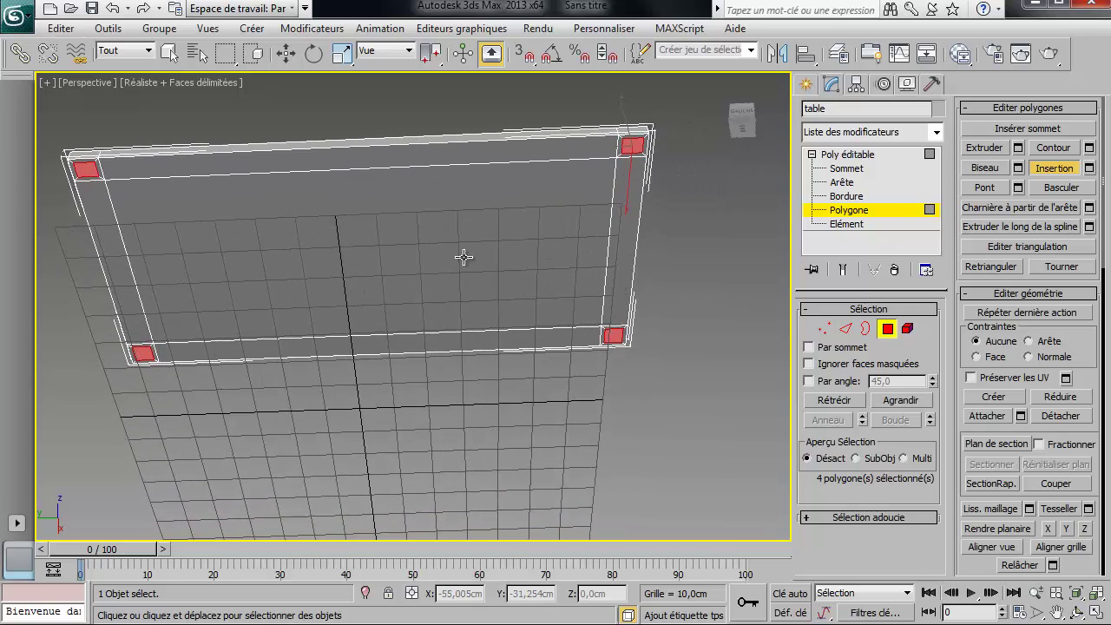
right_click(529, 241)
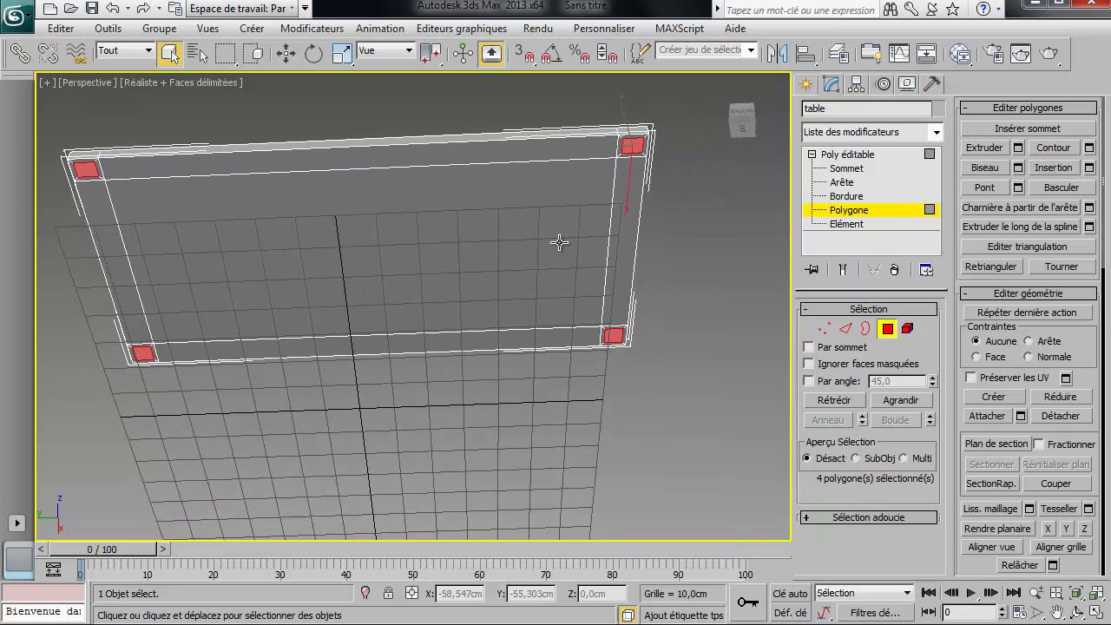
- Extrude the four inset corner polygons downward to about Z 15.3 cm to form the table legs
right_click(559, 242)
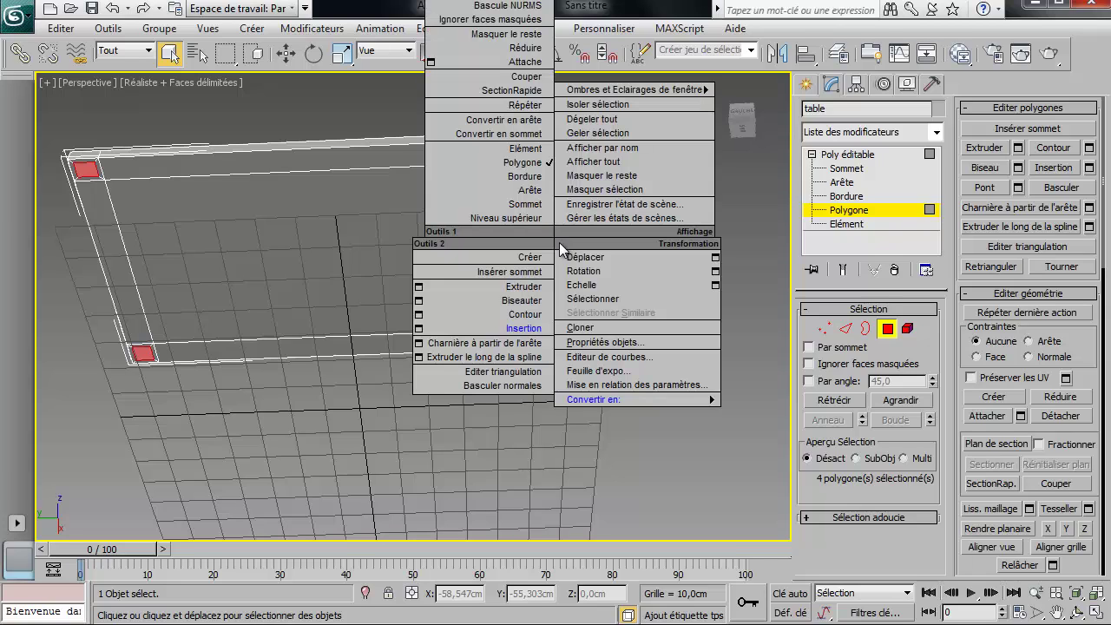
click(497, 286)
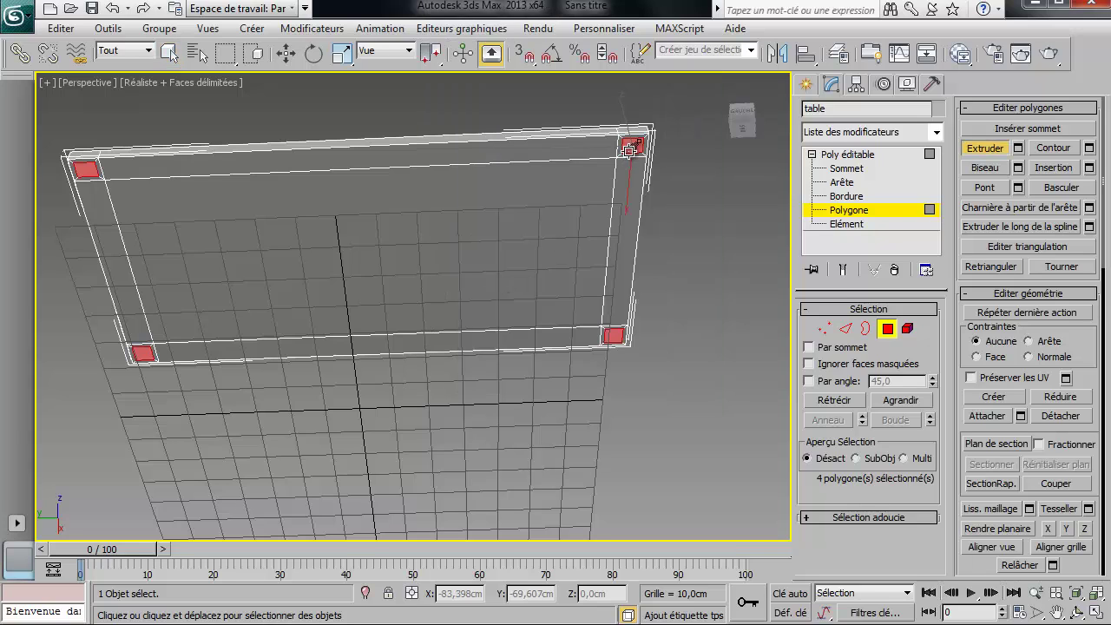
drag(633, 147, 644, 1)
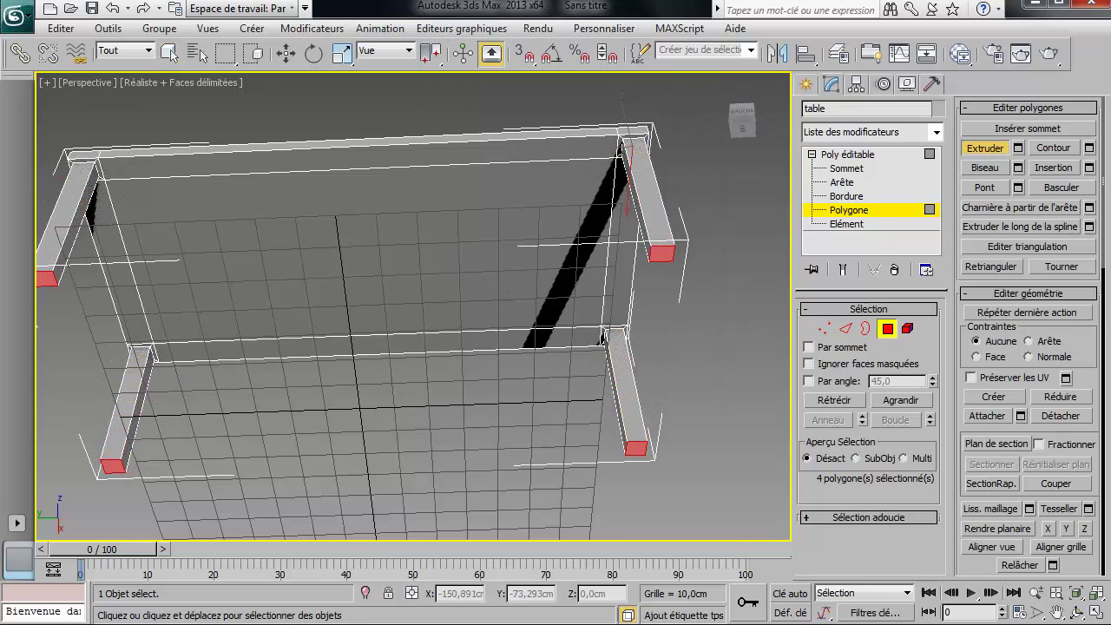
alt+middle_drag(585, 148, 618, 218)
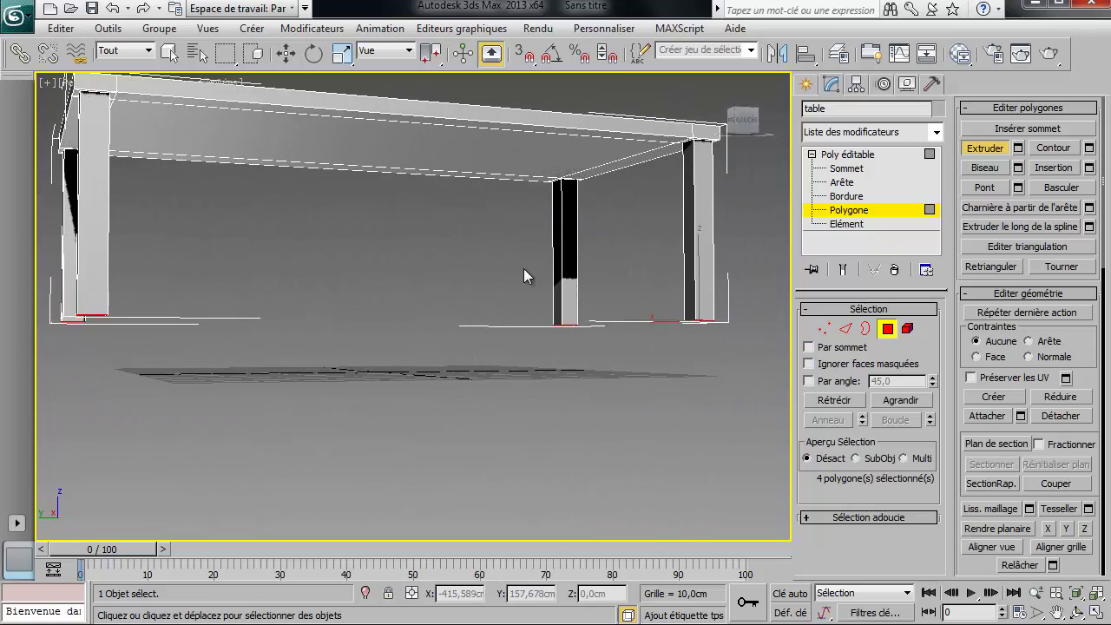
- Select the bottom vertices of all four legs and set their Z position to 0 cm
click(285, 53)
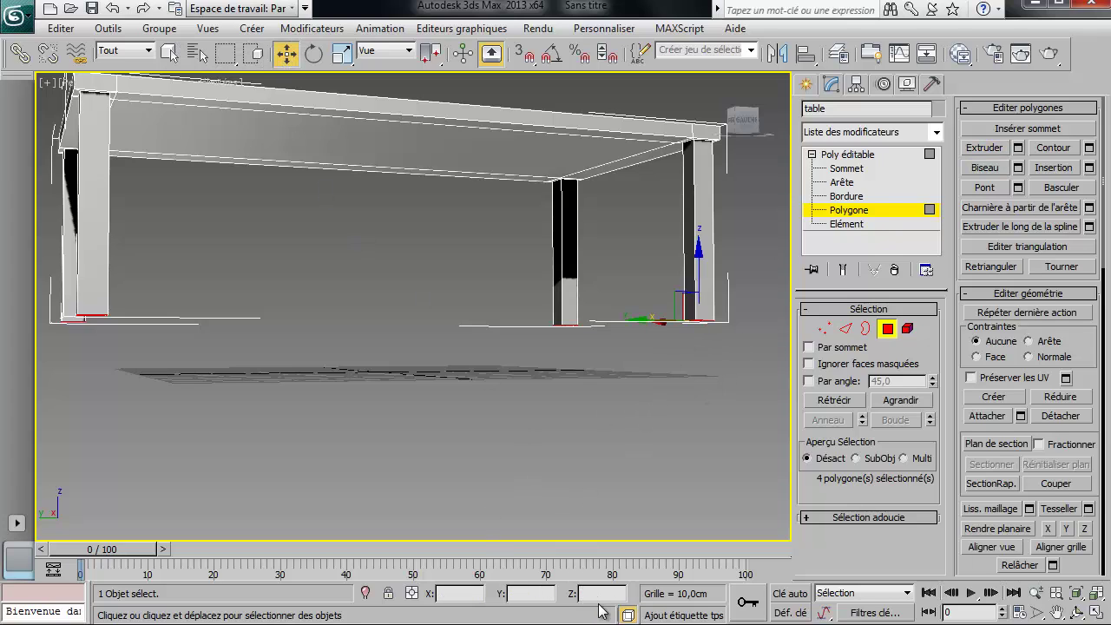
click(825, 329)
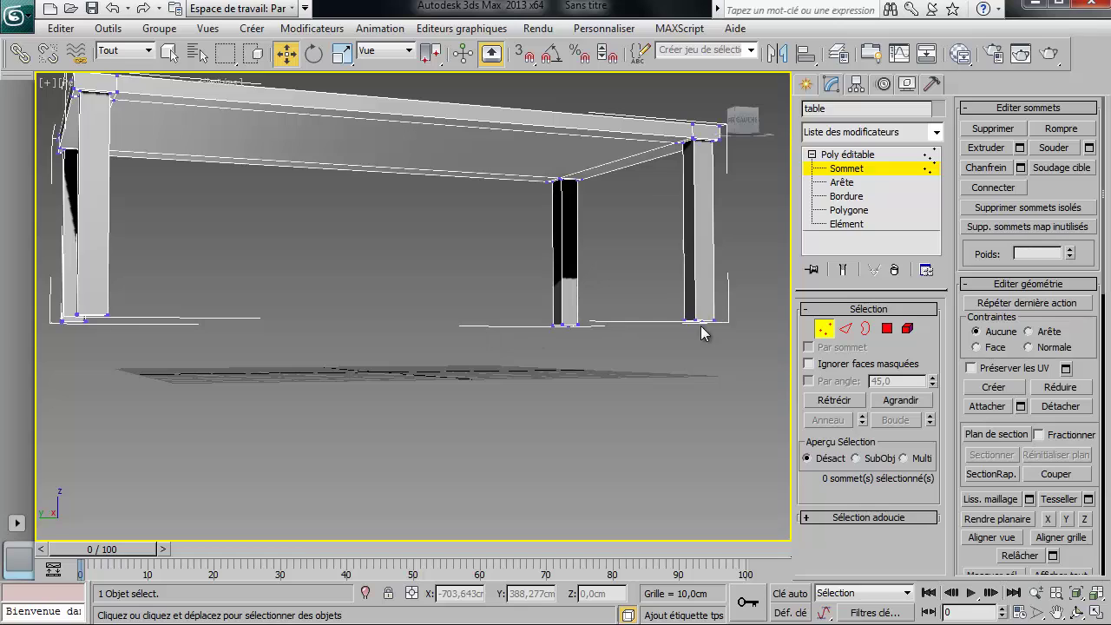
drag(766, 292, 270, 391)
click(887, 329)
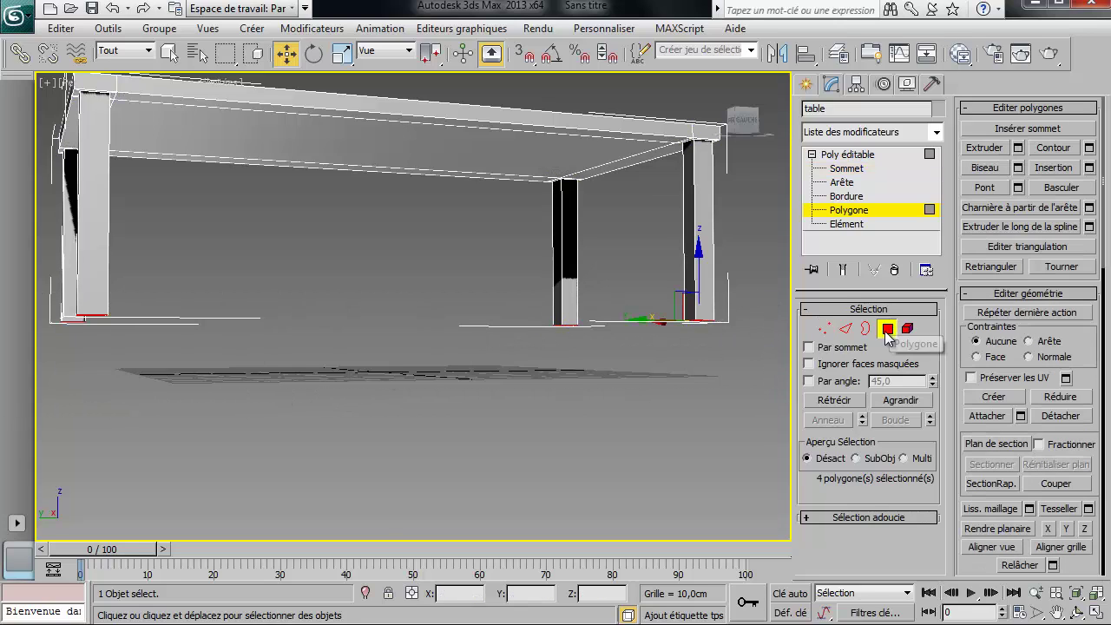
click(825, 329)
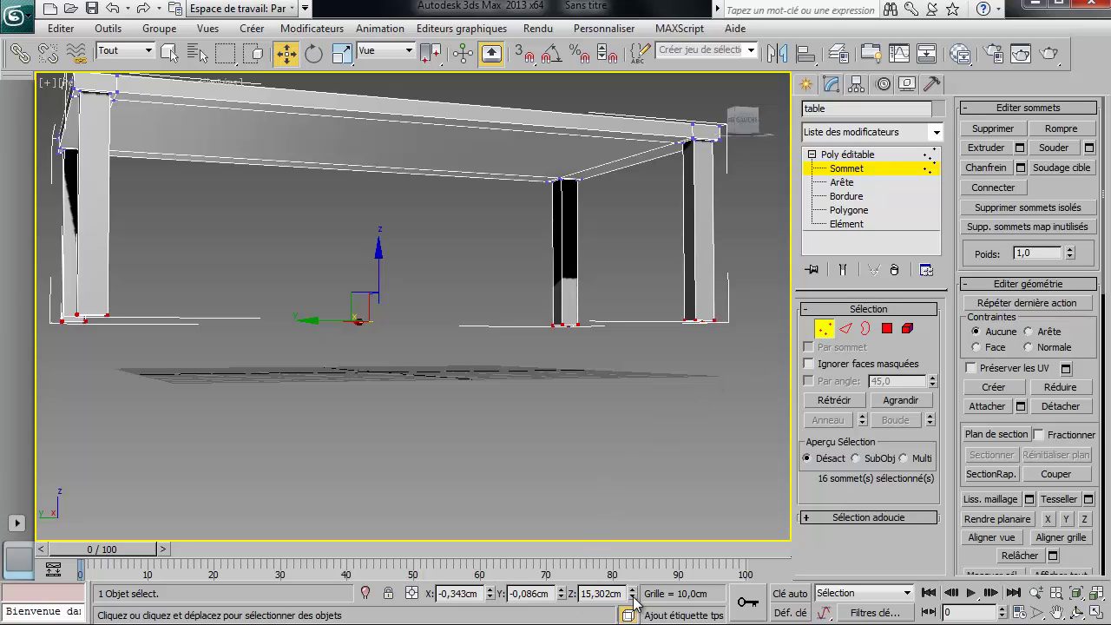
right_click(633, 597)
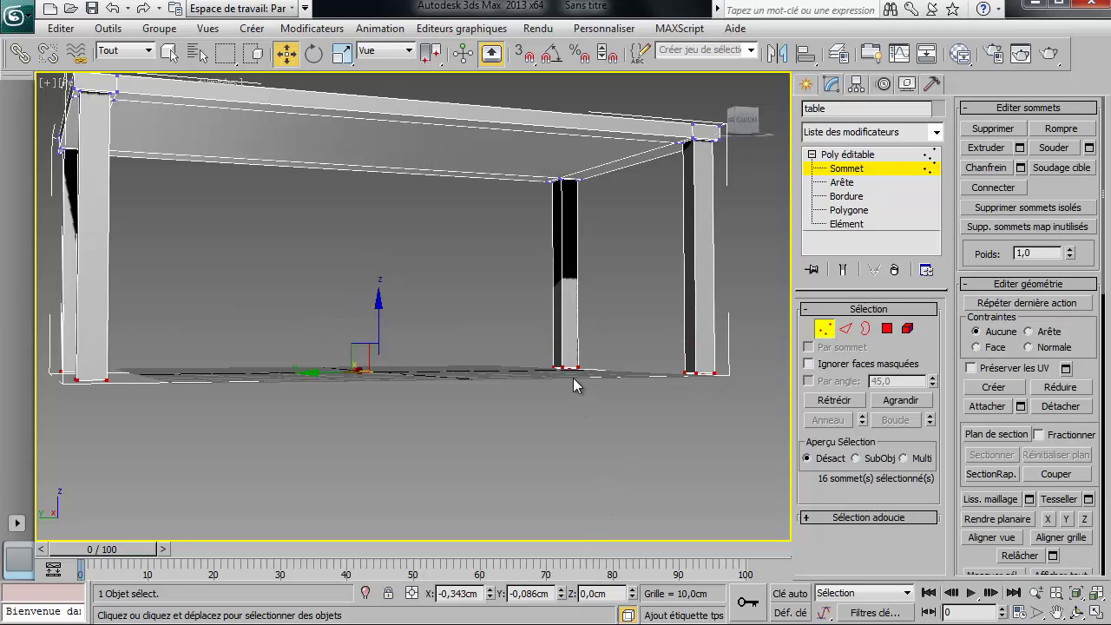
- Shrink the four leg-bottom polygons inward with Outline so the table legs taper toward the floor, and leave polygon level
alt+middle_drag(573, 385, 979, 409)
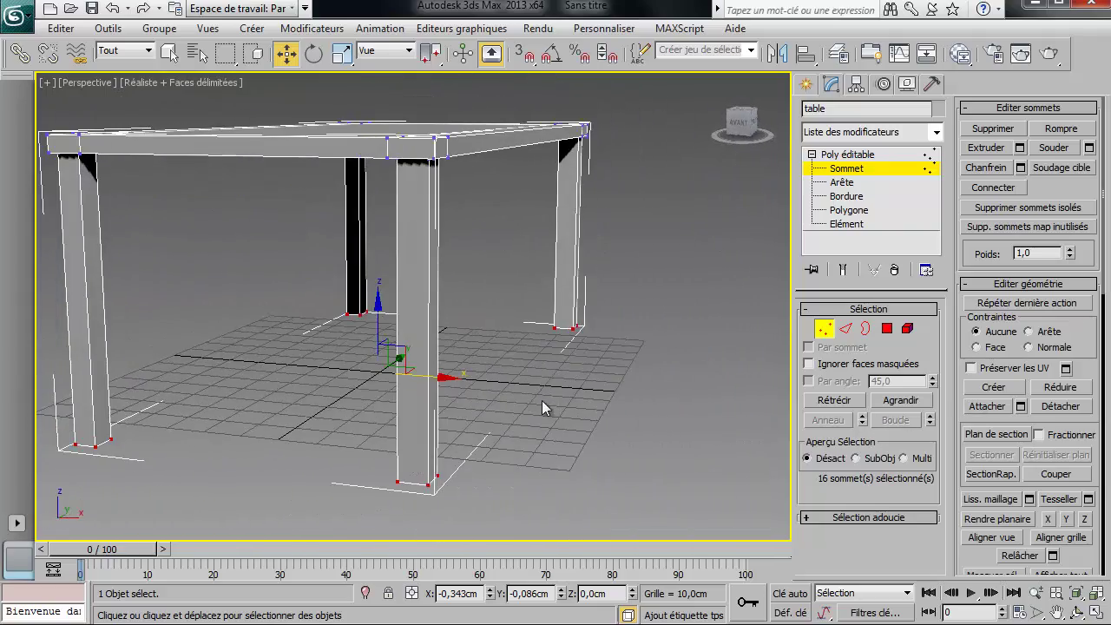
click(887, 328)
right_click(165, 392)
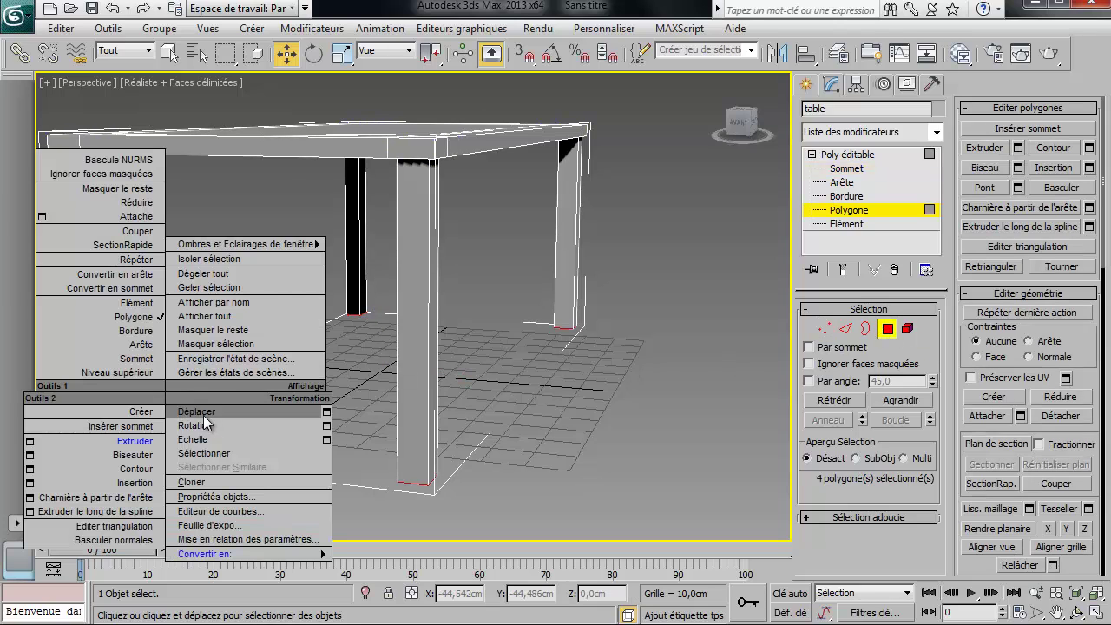
click(161, 468)
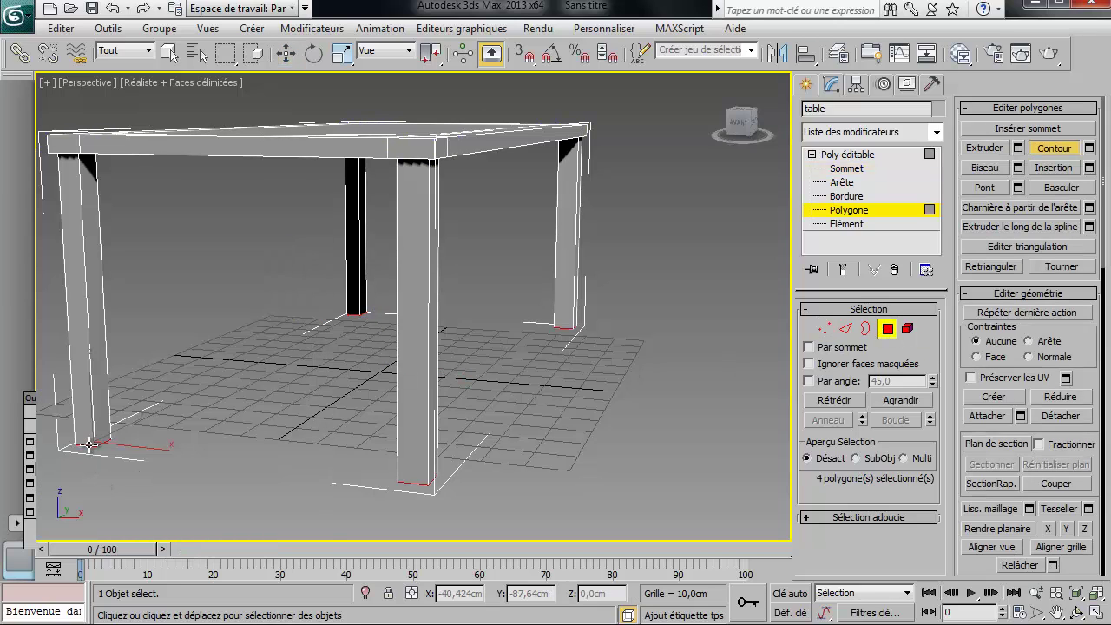
alt+middle_drag(99, 460, 198, 378)
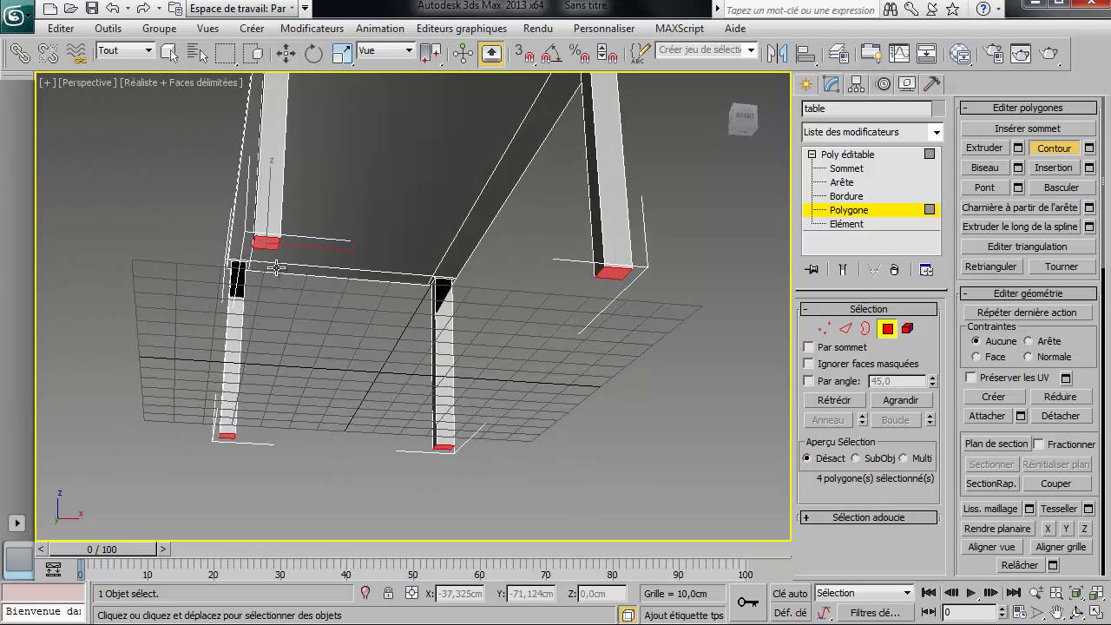
drag(266, 249, 264, 254)
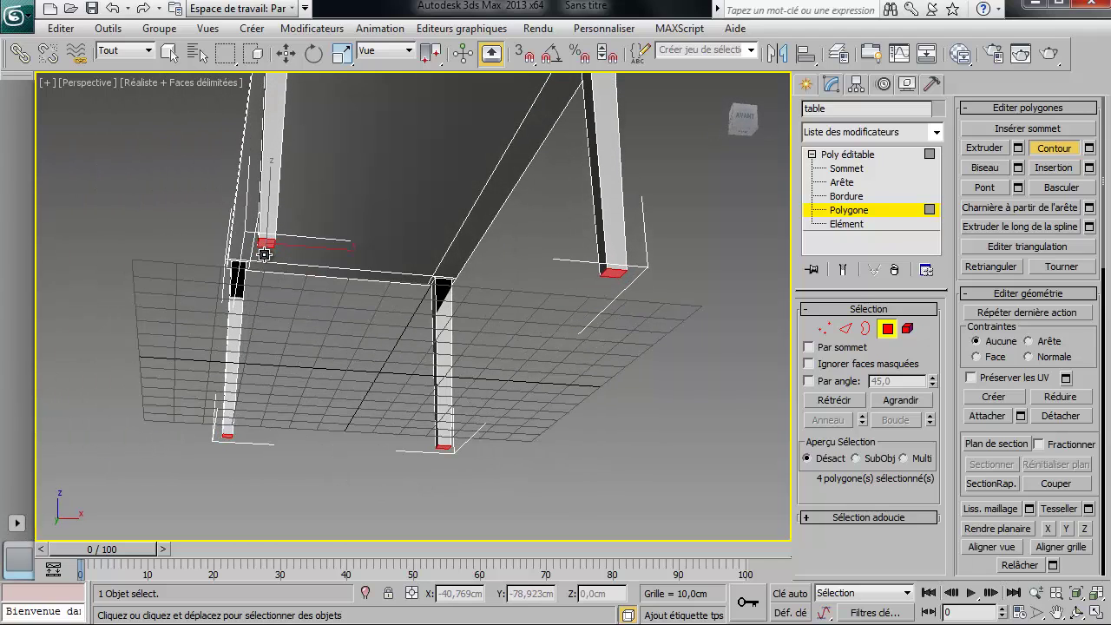
alt+middle_drag(409, 272, 507, 316)
click(887, 329)
key(w)
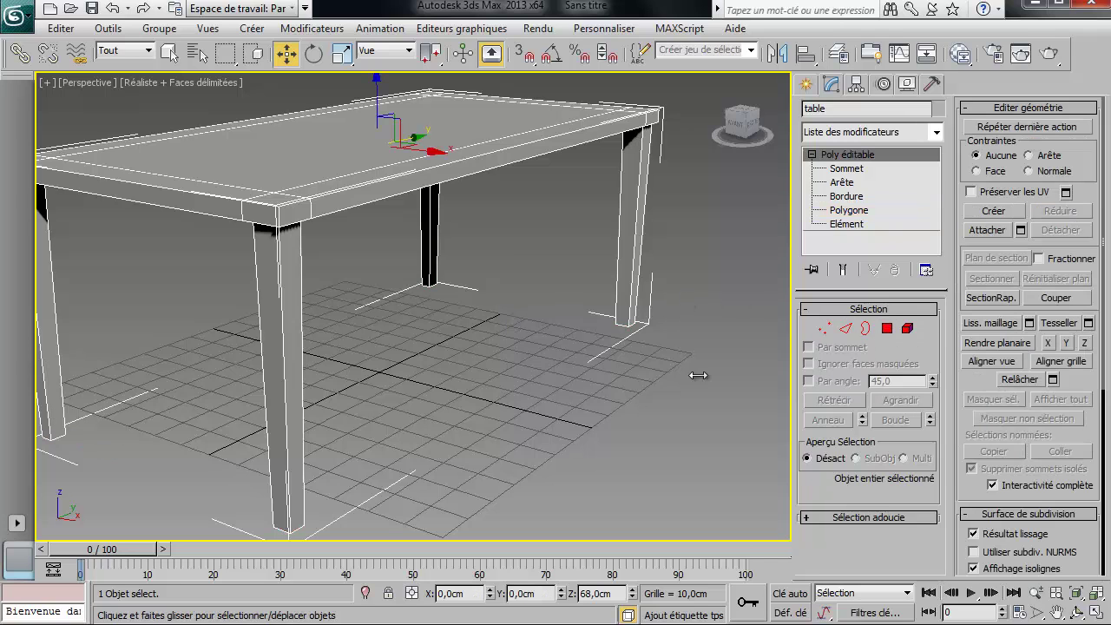
alt+middle_drag(468, 392, 447, 354)
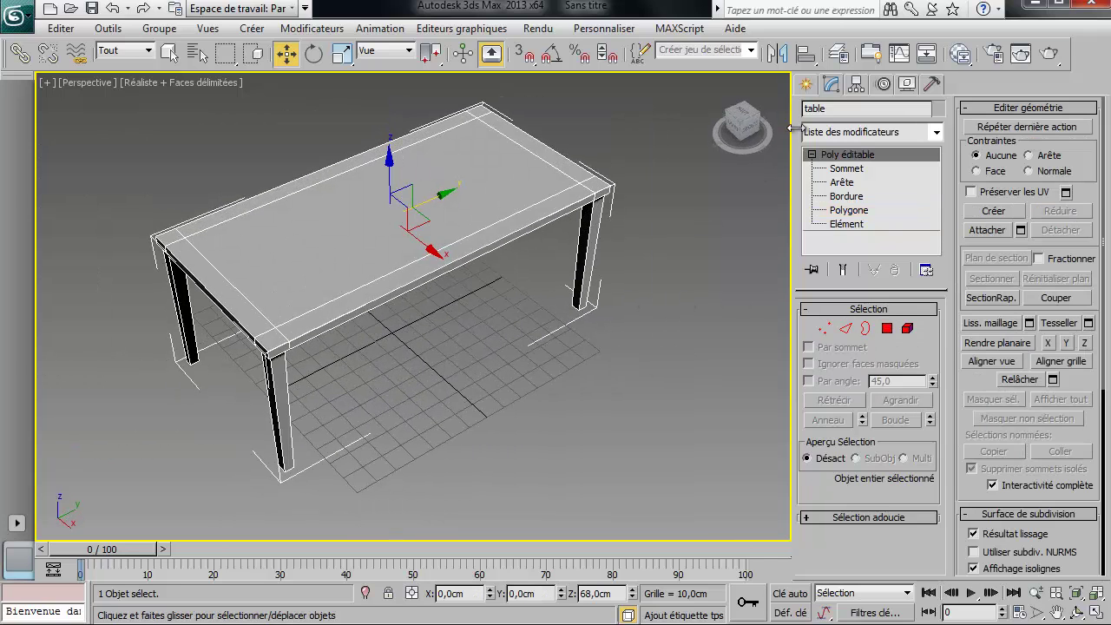
- Create a box on the floor beside the table, about 33 cm long, 39 cm wide and 9 cm high
click(809, 84)
click(830, 197)
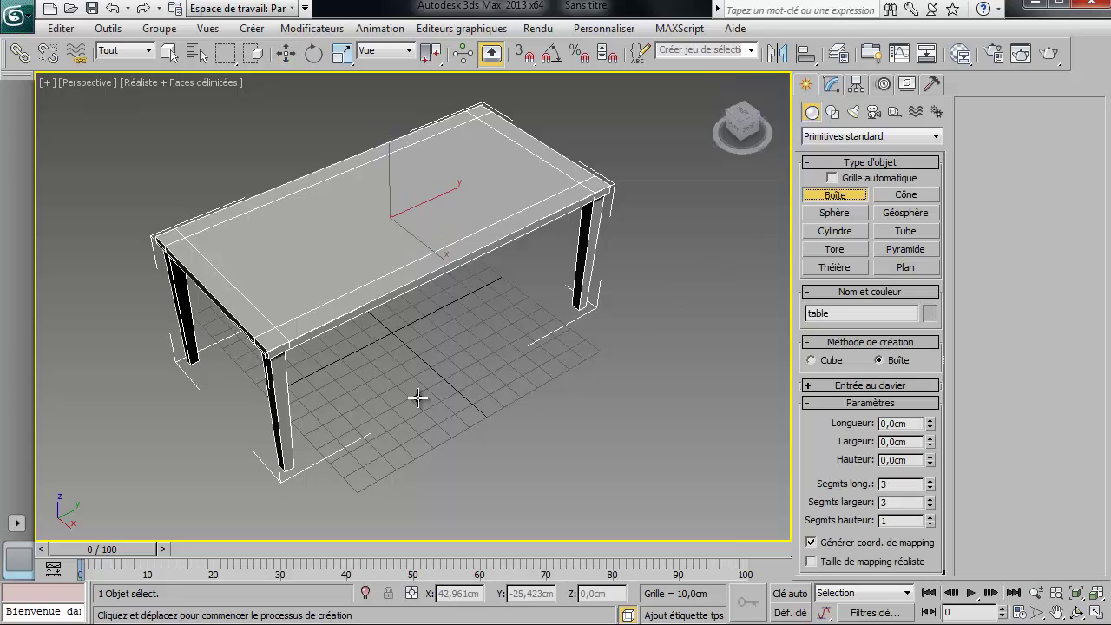
drag(417, 397, 411, 461)
click(414, 458)
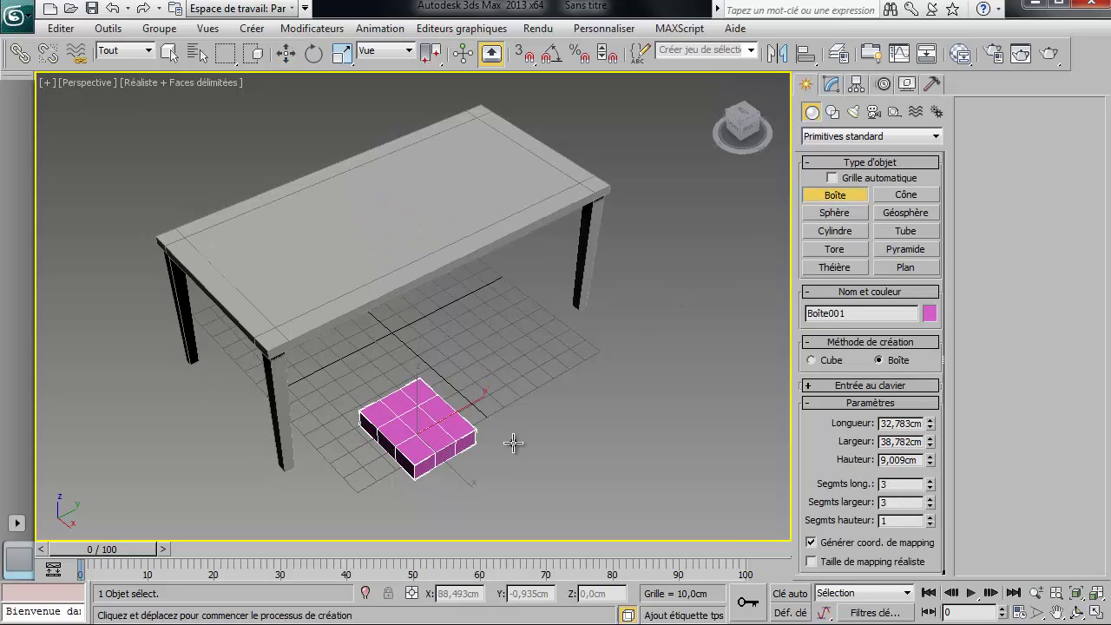
- Set the new box's length and width to 40 cm and its height to 3 cm, and finish creating it
click(897, 423)
text(40)
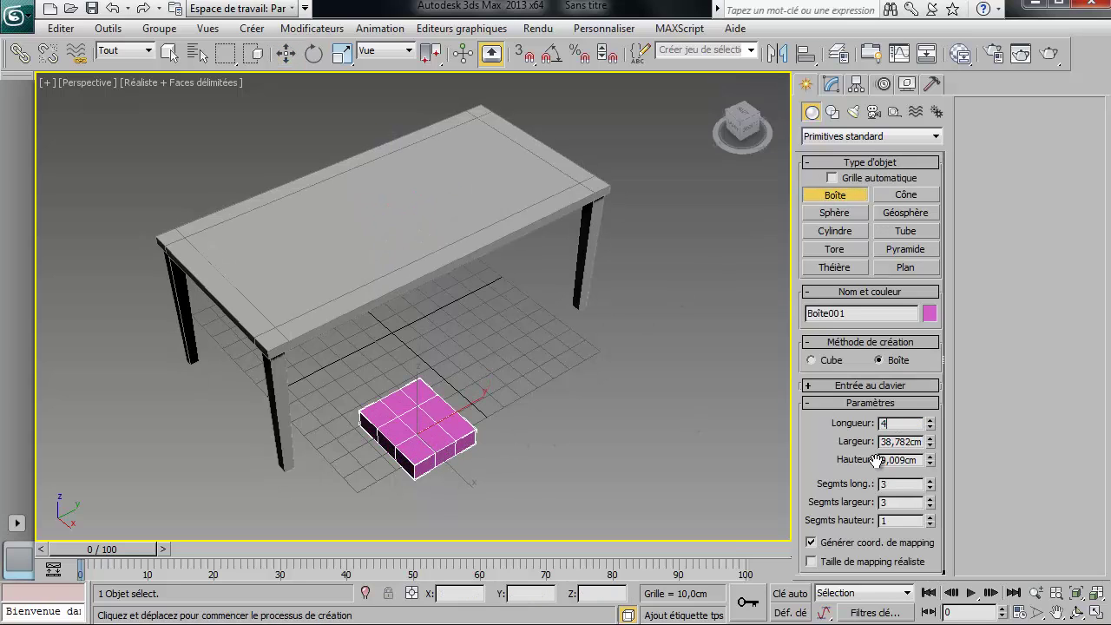
key(Tab)
text(40,0cm)
key(Tab)
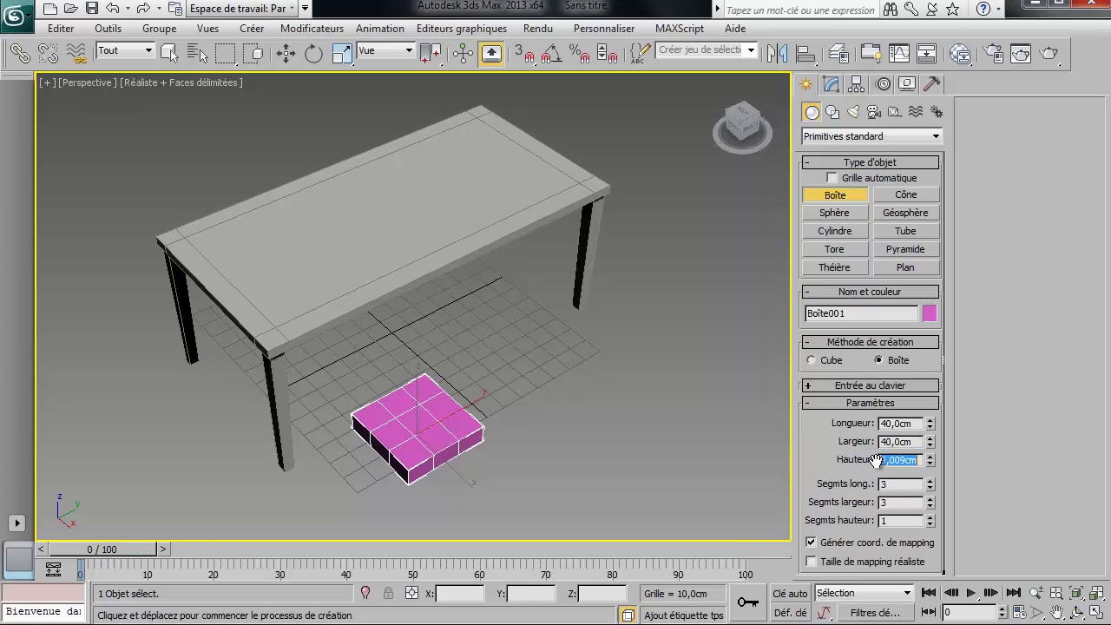
text(8)
key(Return)
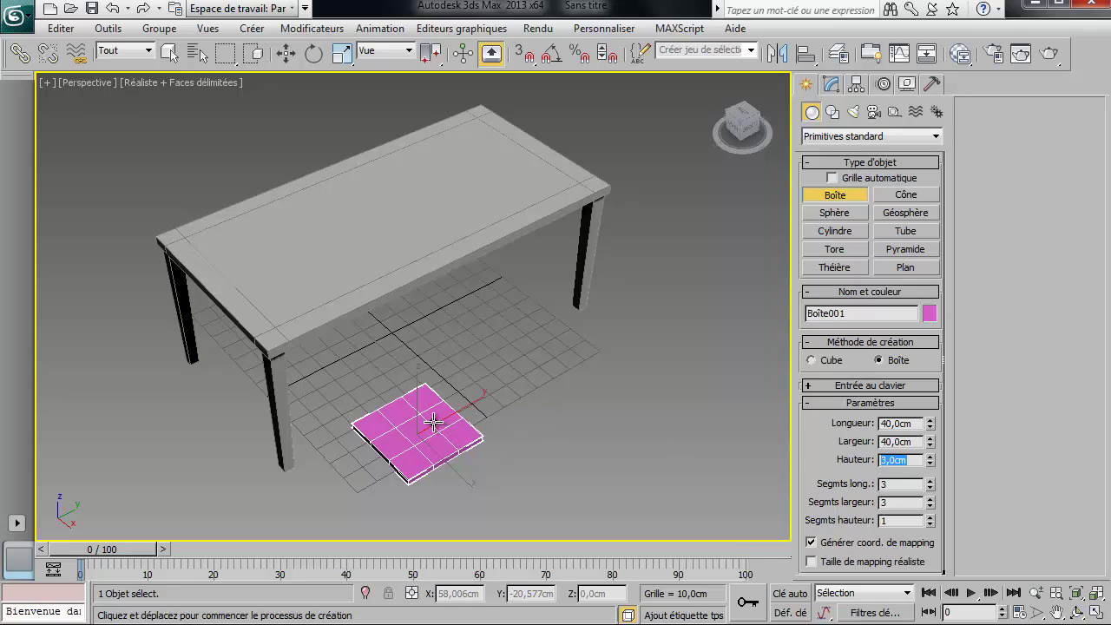
key(w)
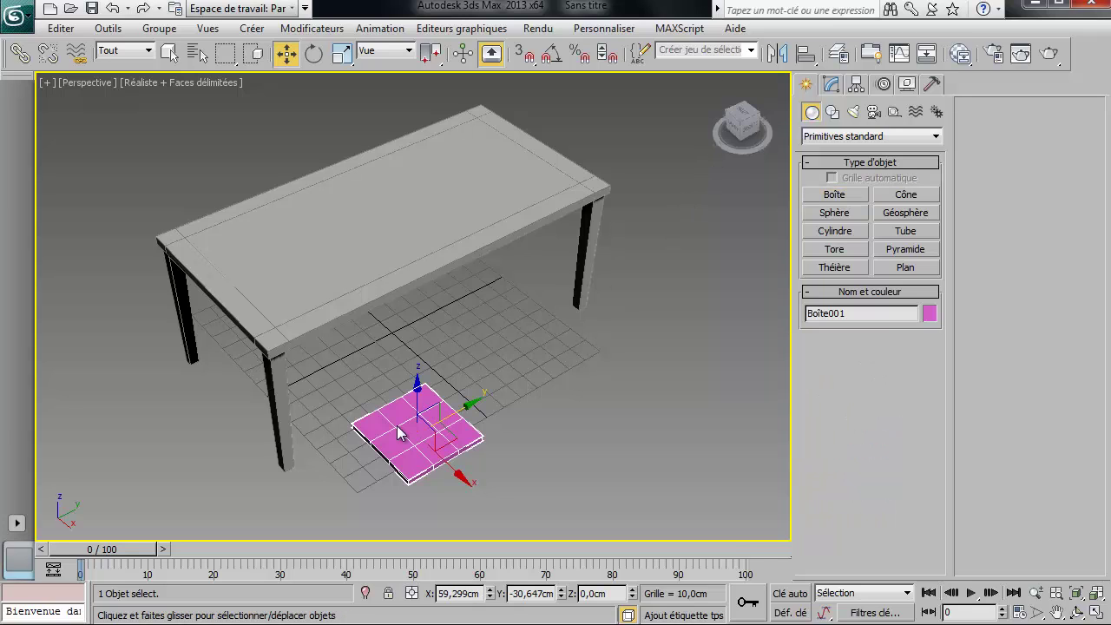
- Convert the 40 × 40 cm box to an editable polygon
right_click(400, 434)
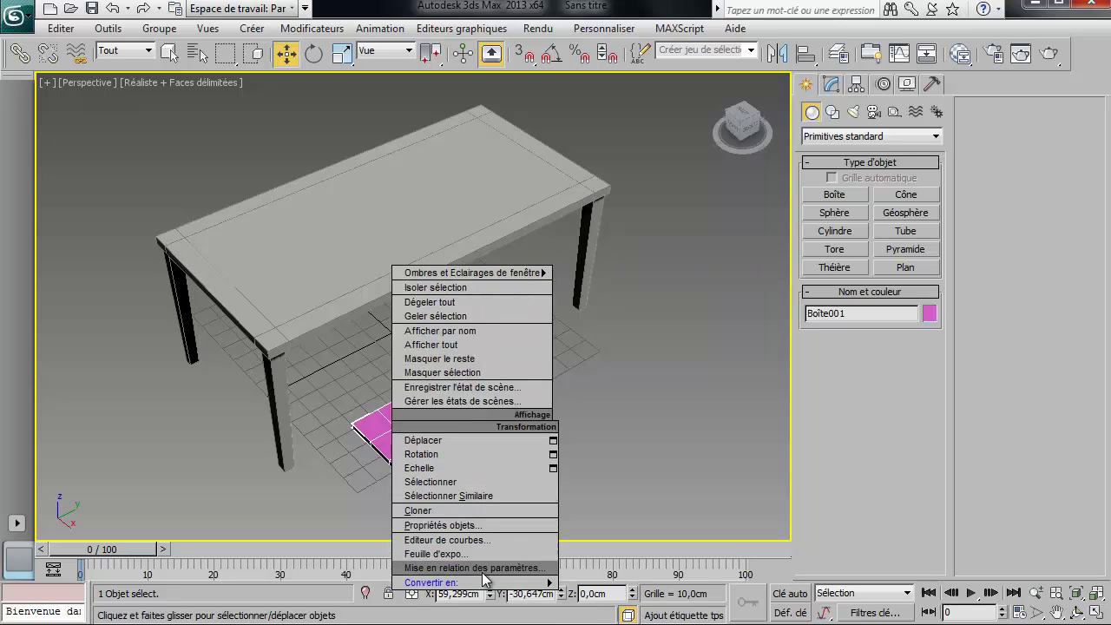
mouse_move(492, 585)
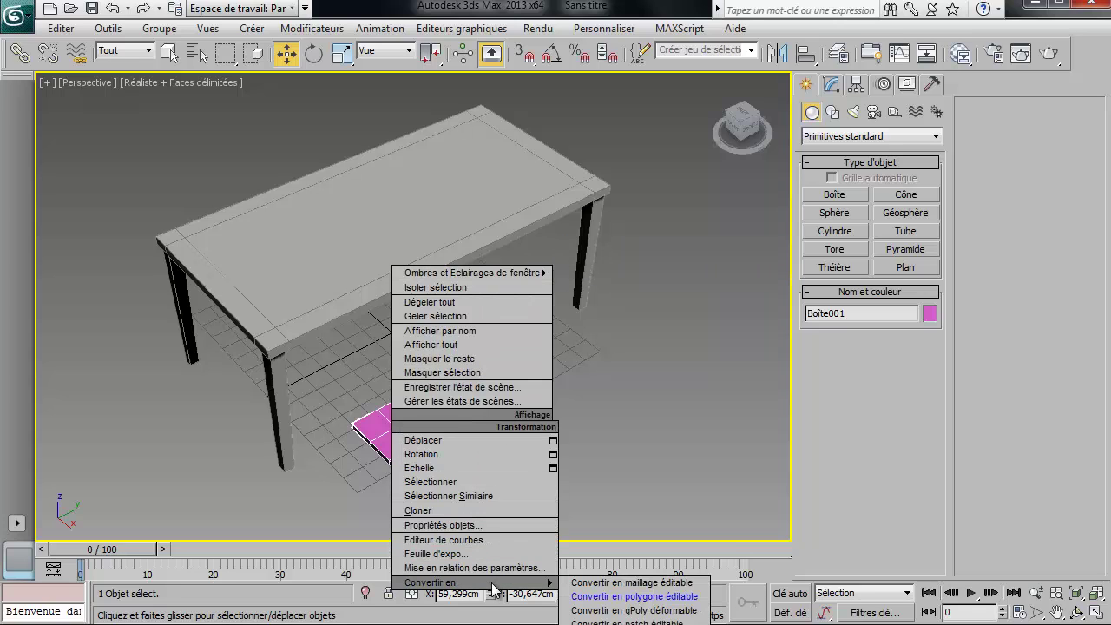
click(623, 597)
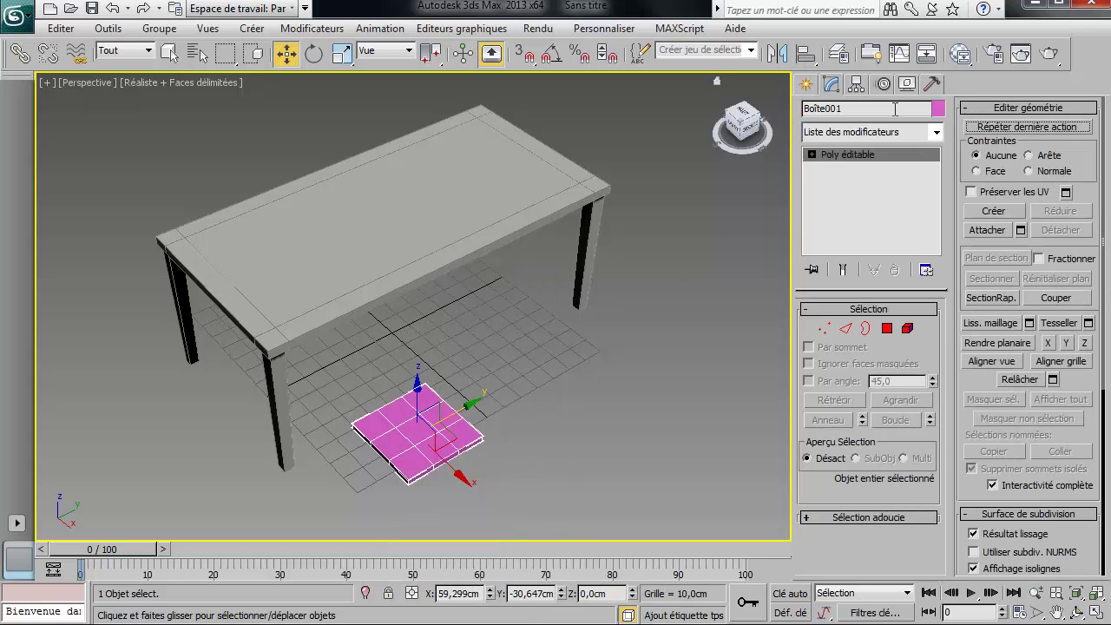
- Rename the box to Chaise and change its object color to pale yellow
click(898, 109)
text(Chaise)
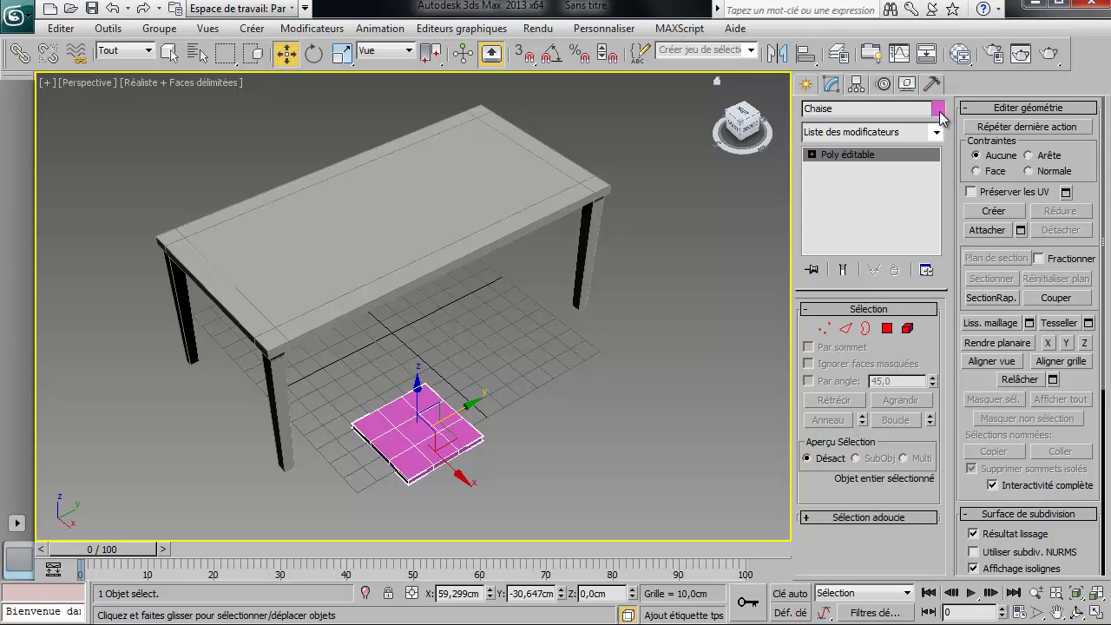
click(939, 110)
click(462, 269)
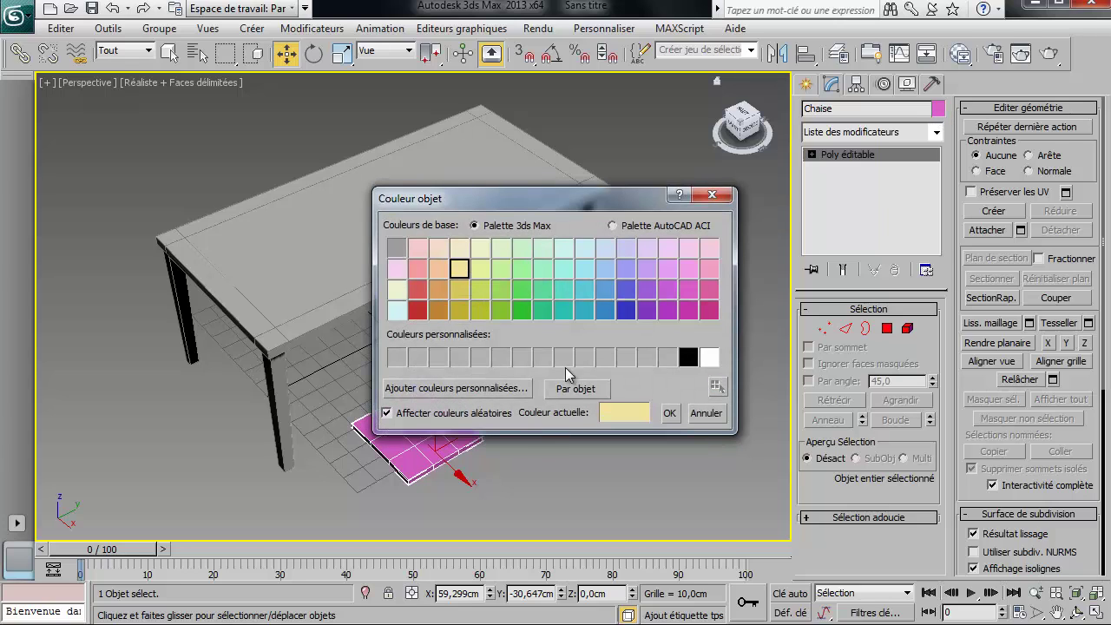
click(670, 412)
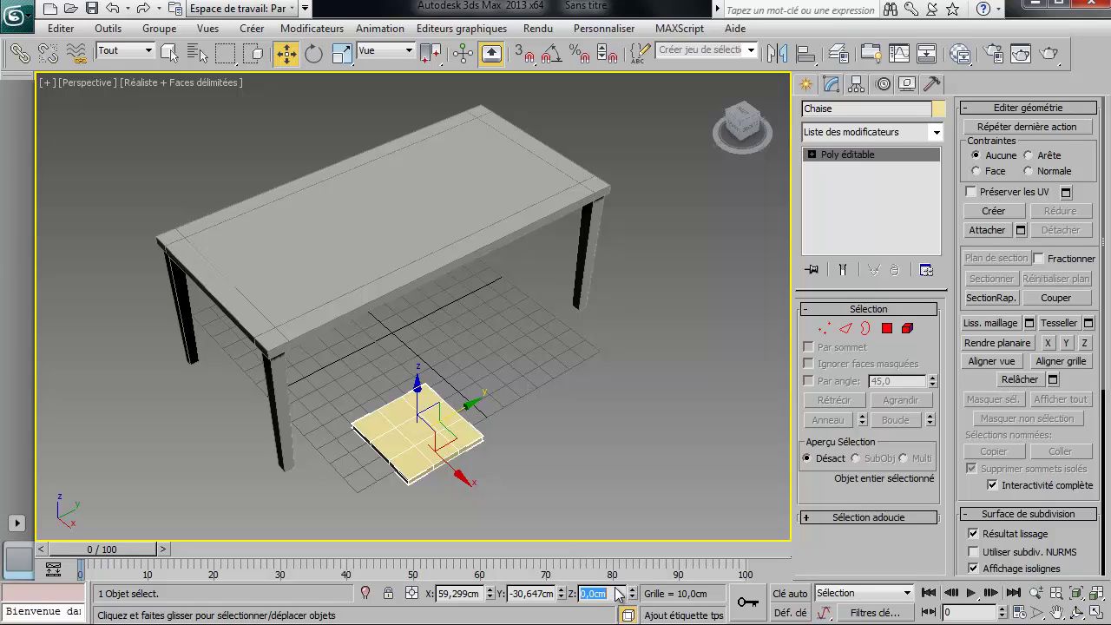
- Raise the chair seat to a Z position of 42 cm after trying 45 cm and 40 cm
text(45)
key(Return)
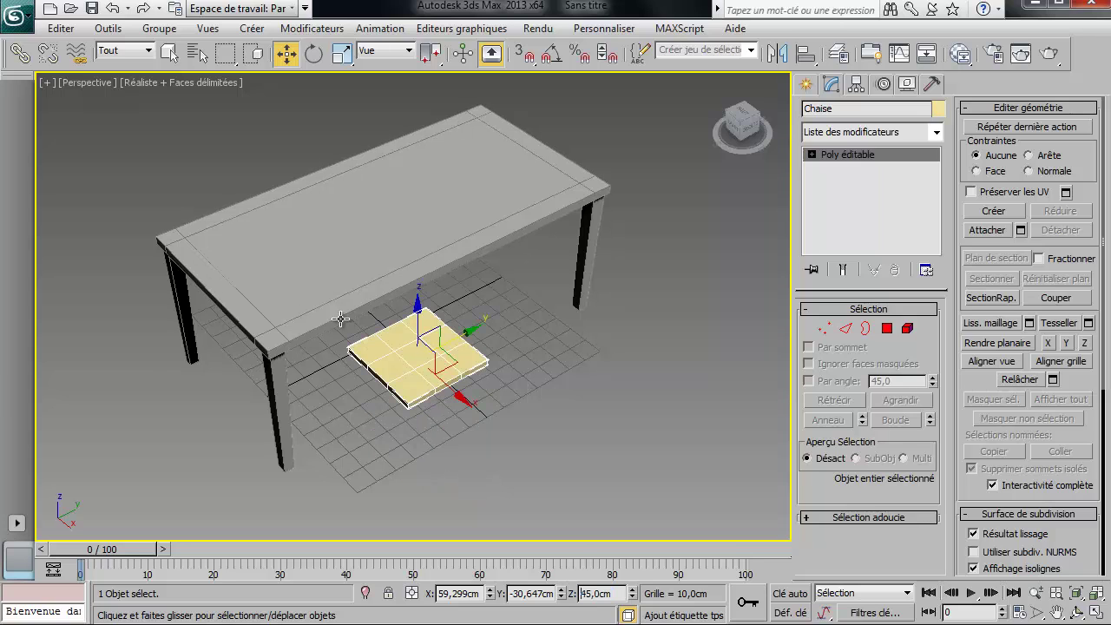
alt+middle_drag(342, 318, 391, 251)
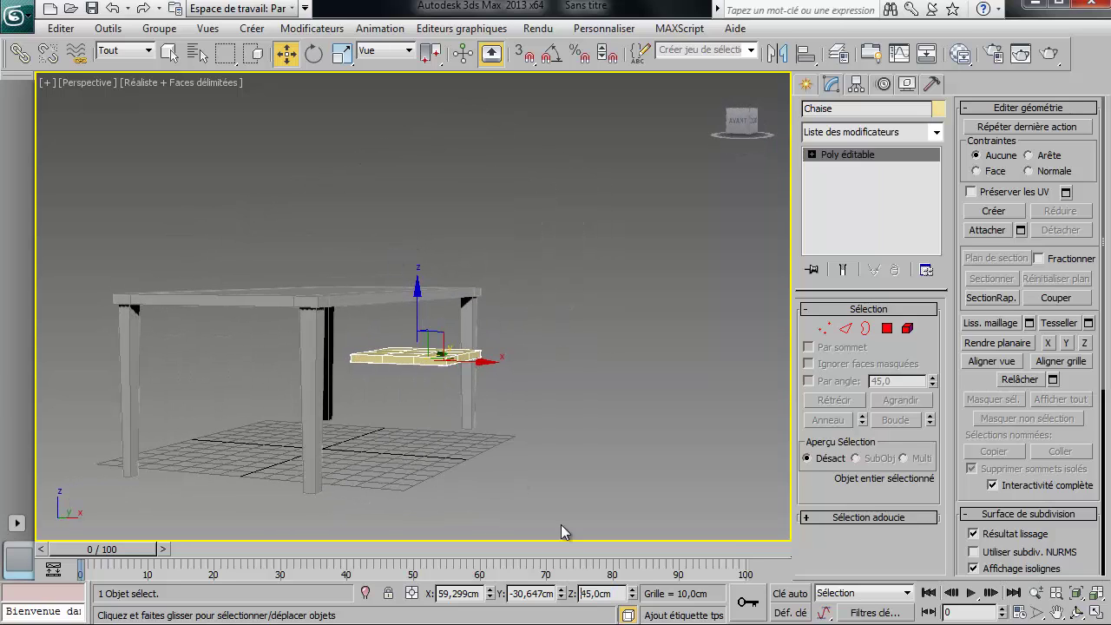
double_click(620, 593)
text(40)
key(Return)
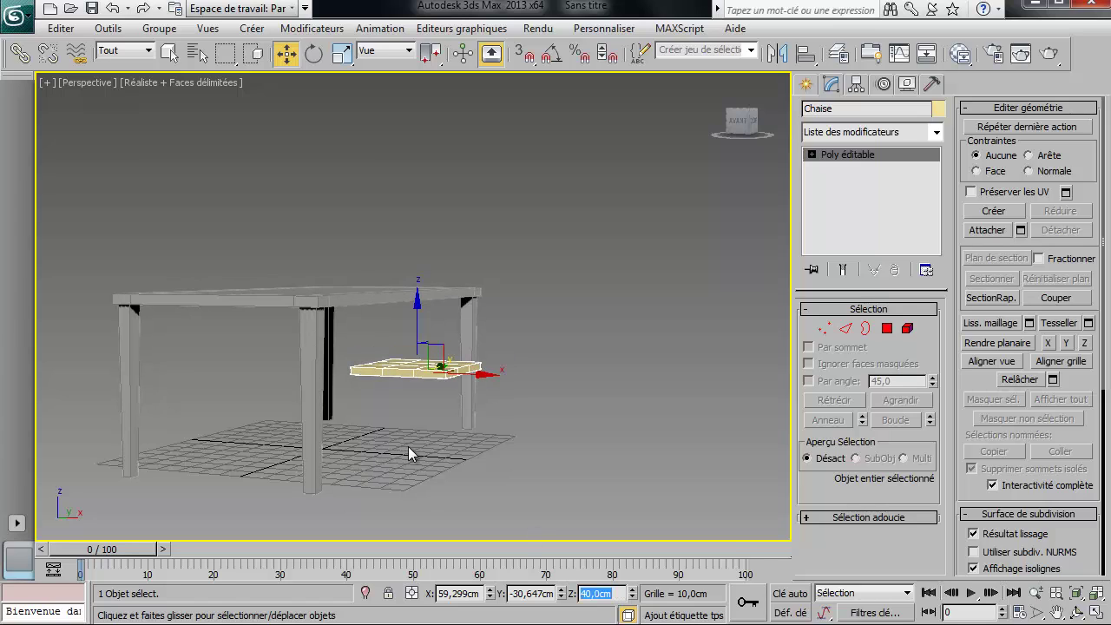
text(42)
key(Return)
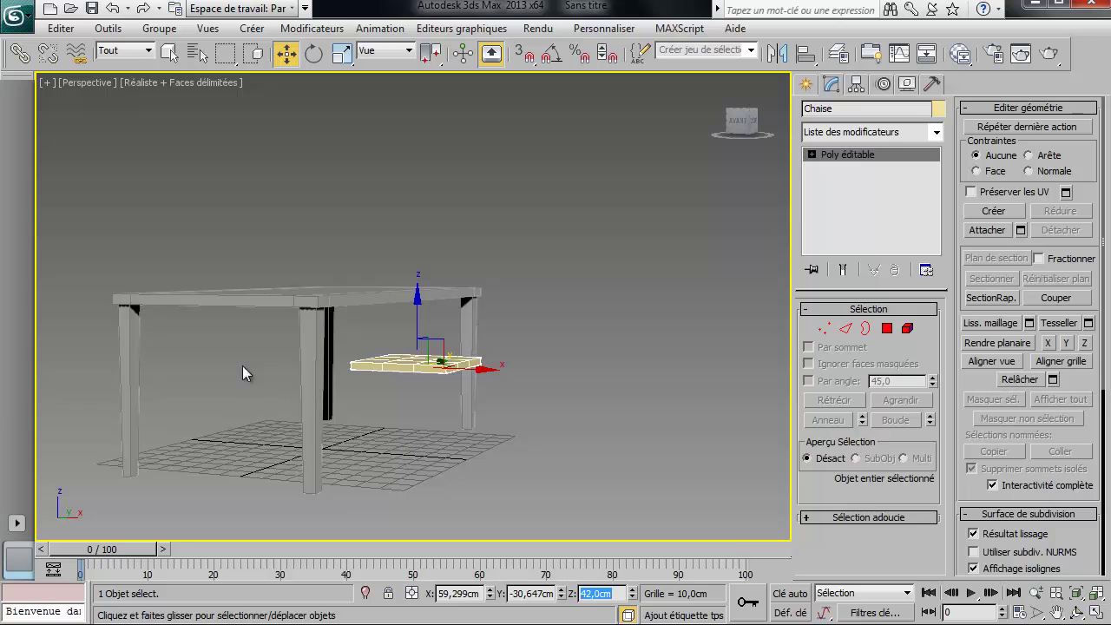
- Show the chair seat in the top view with wireframe display
alt+middle_drag(611, 303, 499, 359)
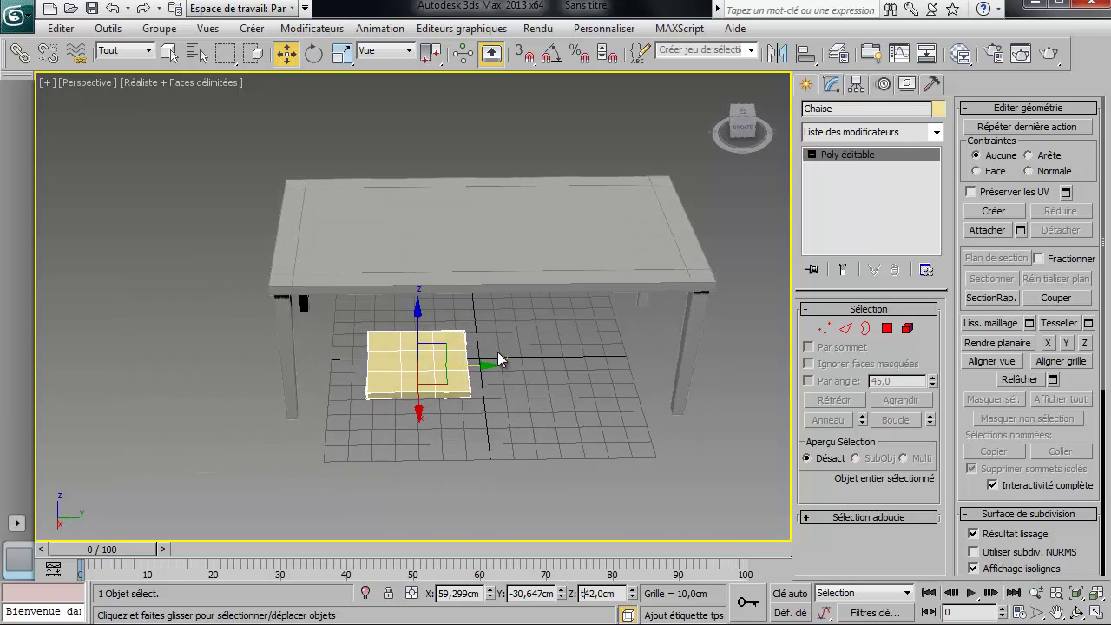
key(t)
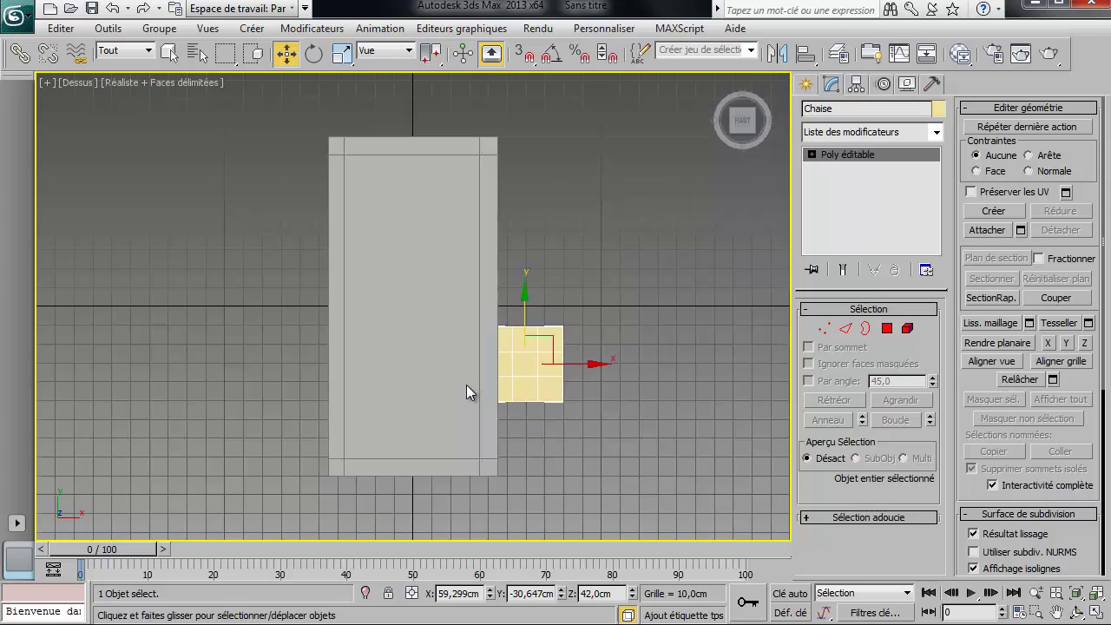
click(608, 595)
text(t)
middle_drag(538, 358, 418, 323)
key(F3)
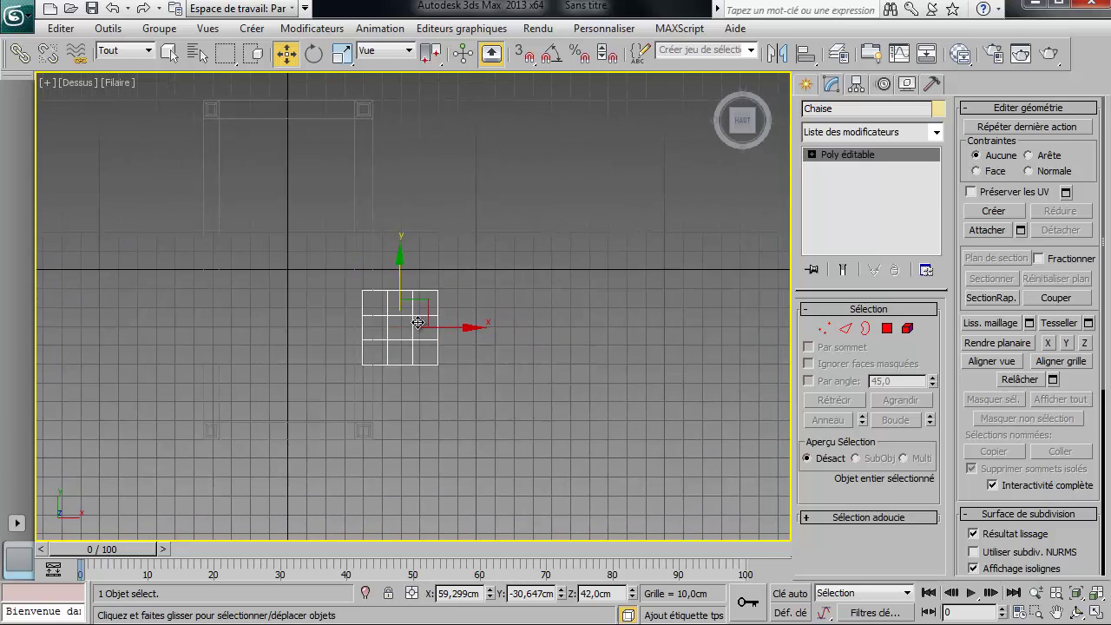
scroll(412, 343, up, 6)
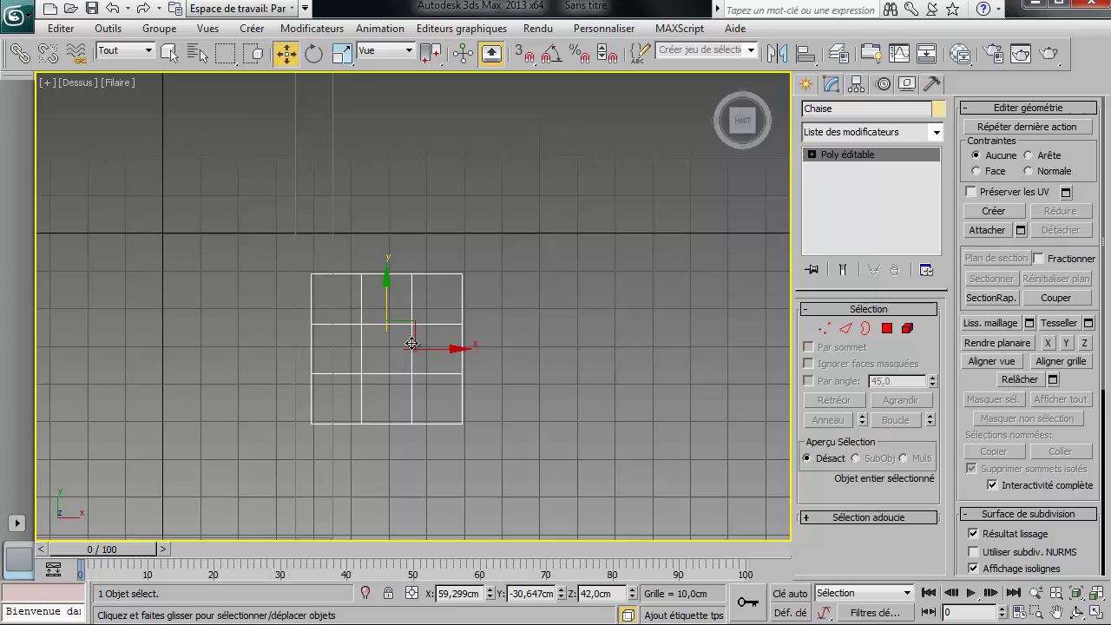
- Select the two middle rows of seat vertices and scale them apart along Y, close to the outer edges
click(824, 328)
drag(218, 312, 585, 416)
right_click(286, 371)
click(322, 402)
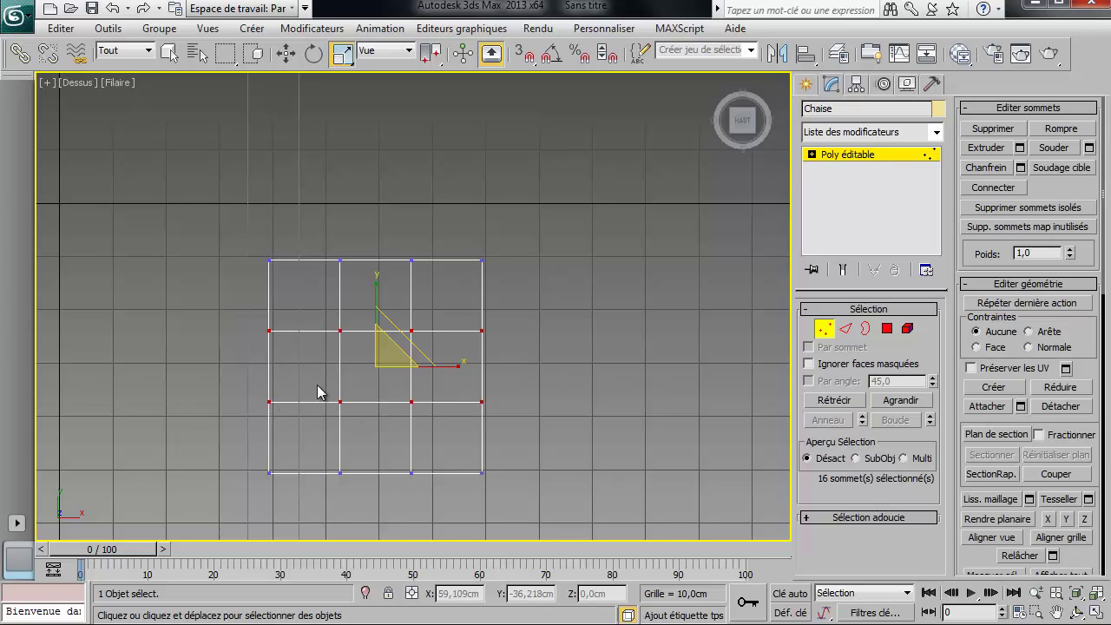
drag(377, 279, 386, 201)
- Scale the seat's two middle vertex columns apart along X to form matching square corners, and leave vertex level
drag(319, 235, 439, 509)
drag(444, 365, 532, 390)
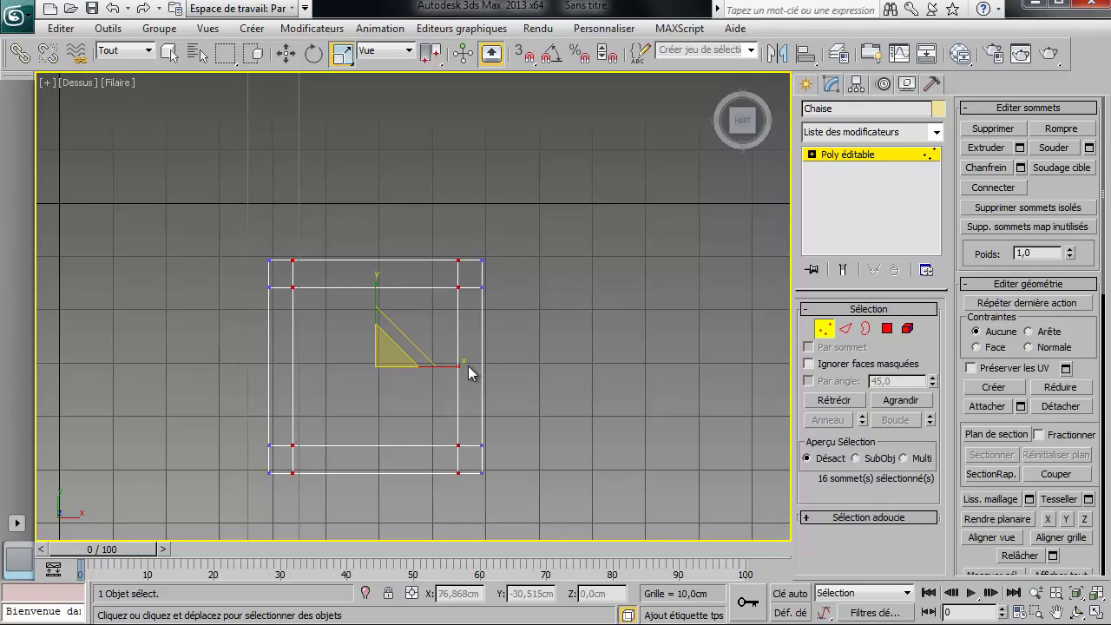
drag(449, 368, 449, 371)
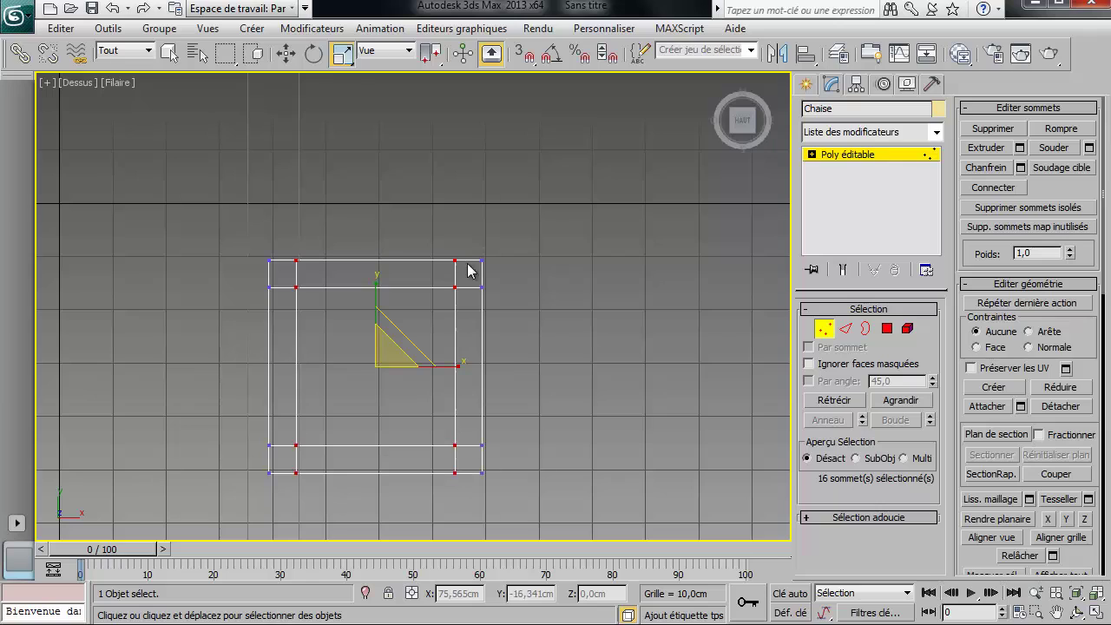
click(825, 330)
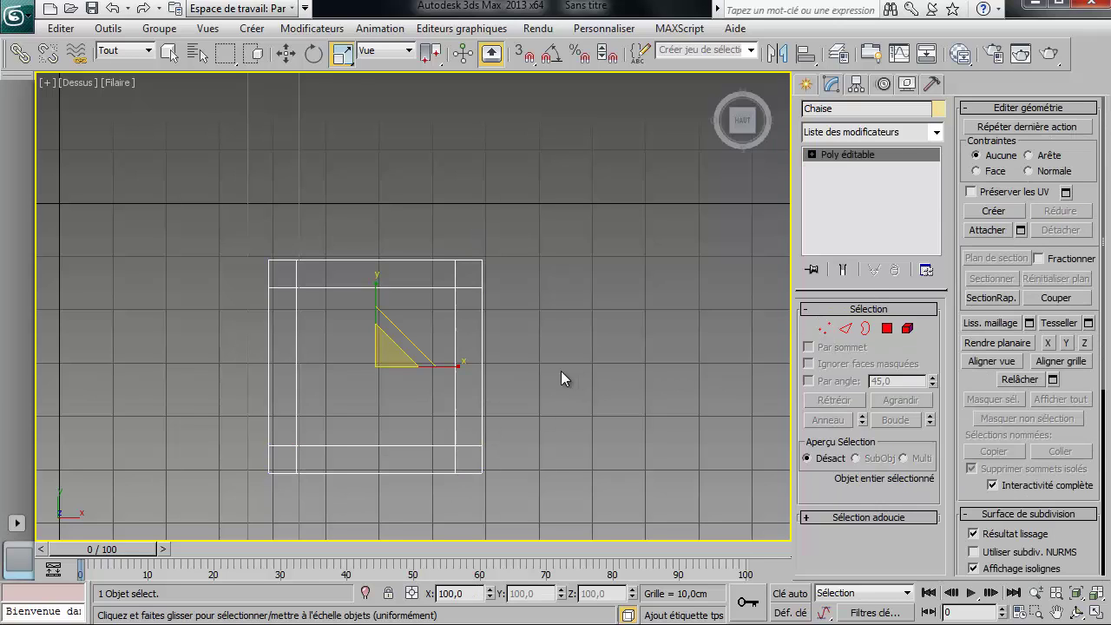
- Select the four square corner polygons on the underside of the chair seat in the perspective view
key(p)
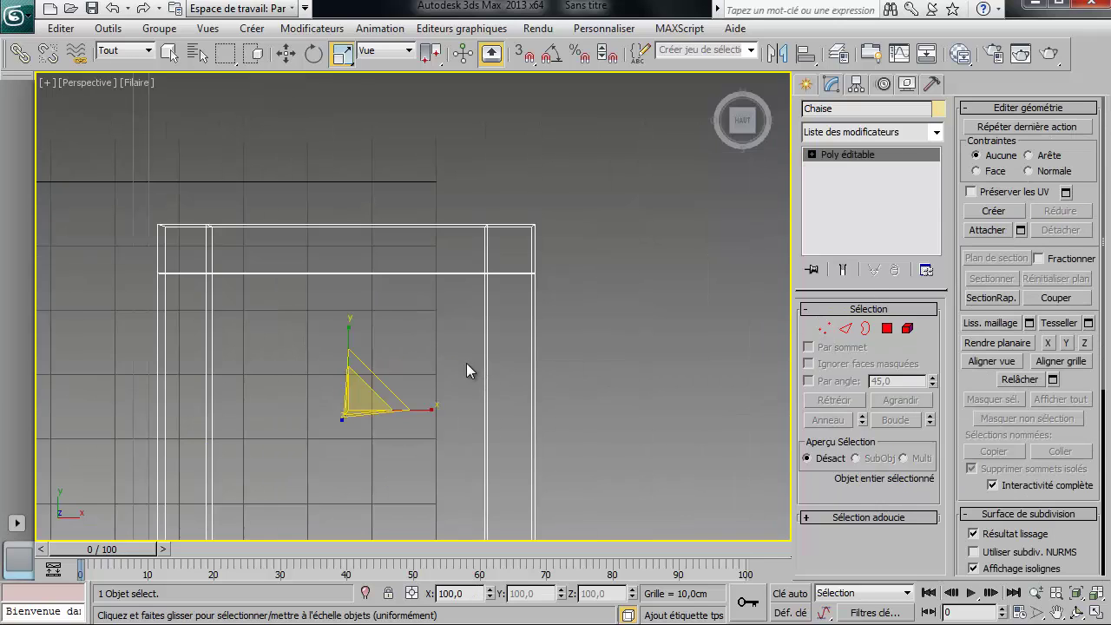
key(z)
alt+middle_drag(534, 377, 436, 165)
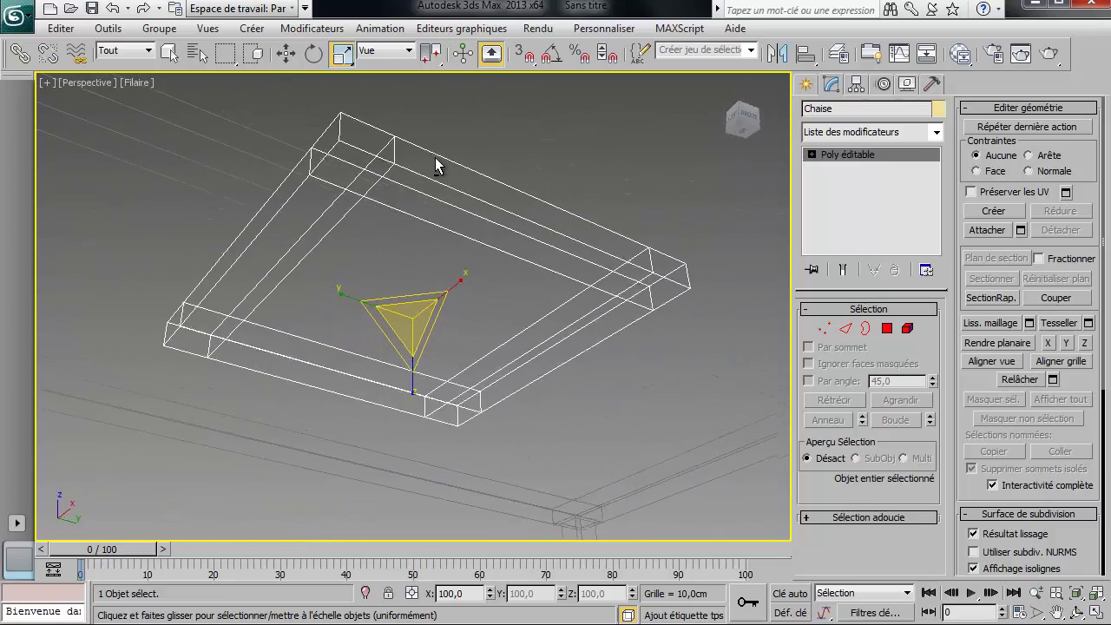
click(811, 154)
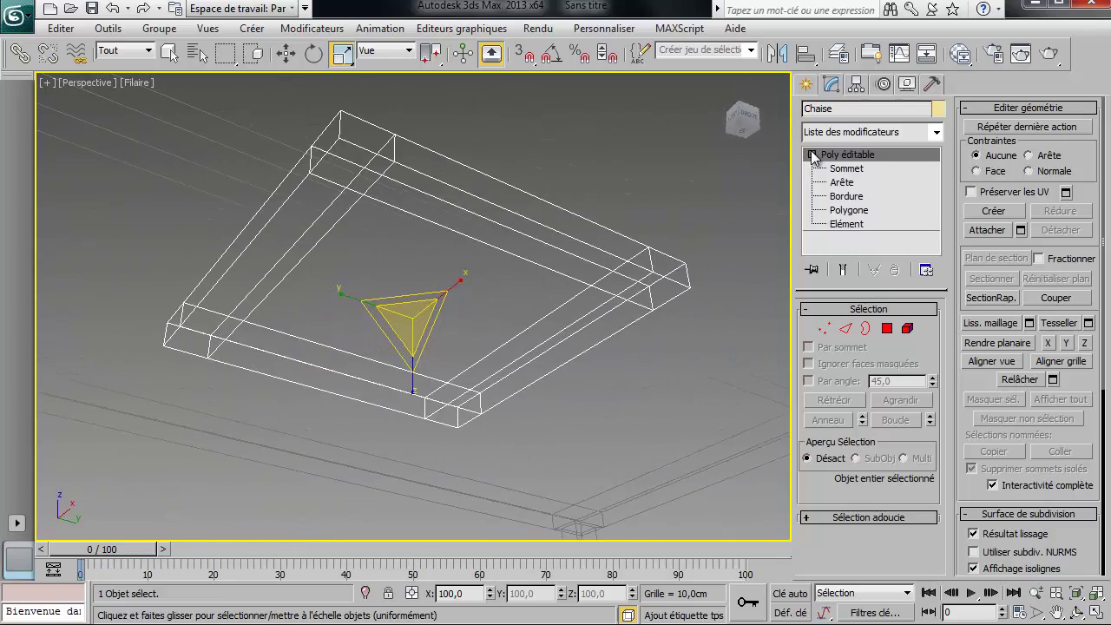
click(848, 210)
click(341, 176)
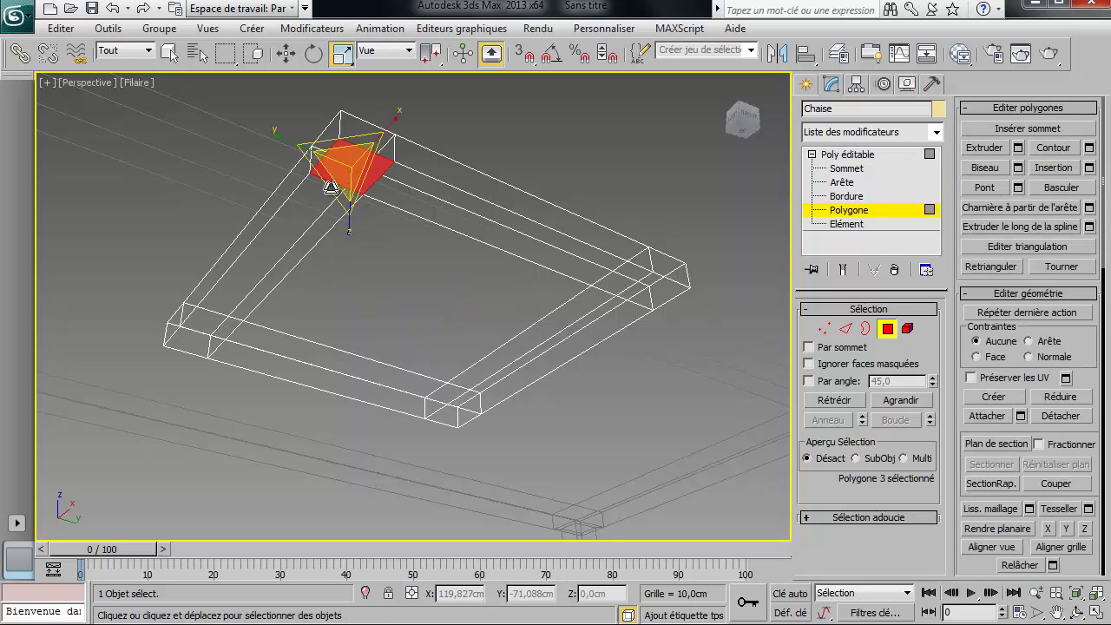
ctrl+click(207, 328)
alt+click(242, 310)
key(q)
ctrl+click(203, 344)
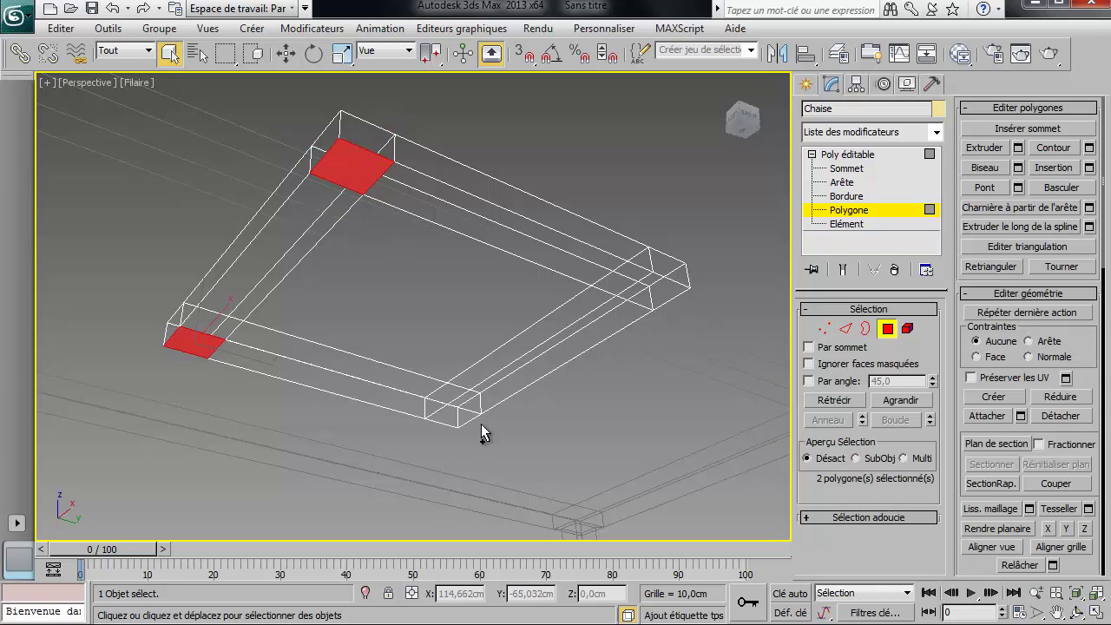
ctrl+click(467, 412)
ctrl+click(660, 296)
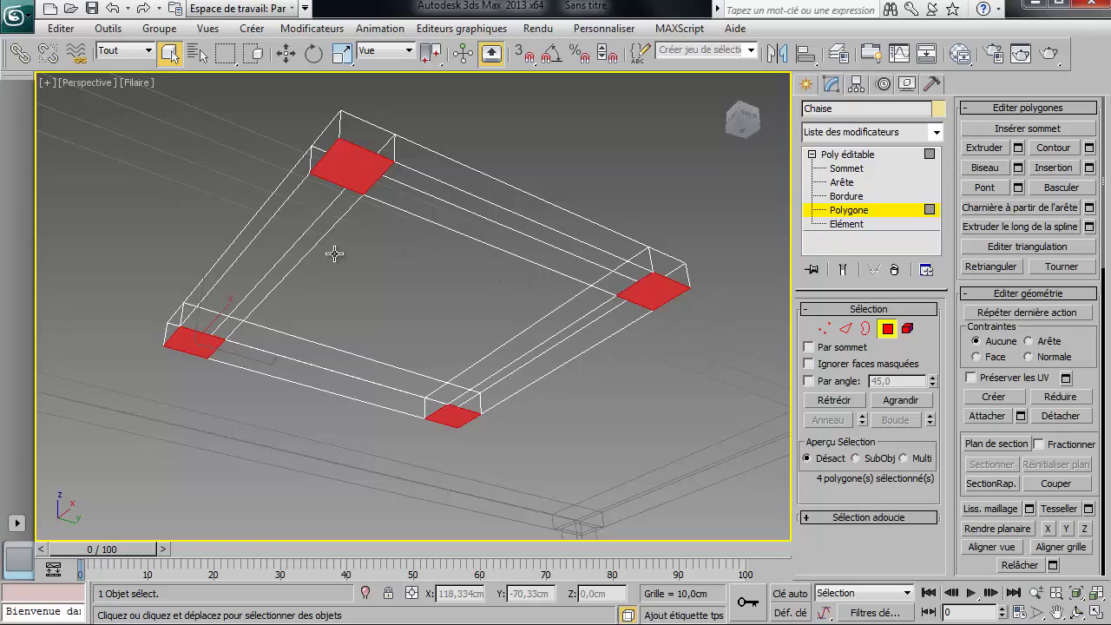
- Extrude the four selected corner polygons downward to form the chair legs, stopping short of the ground grid
scroll(334, 253, down, 5)
alt+middle_drag(350, 203, 440, 310)
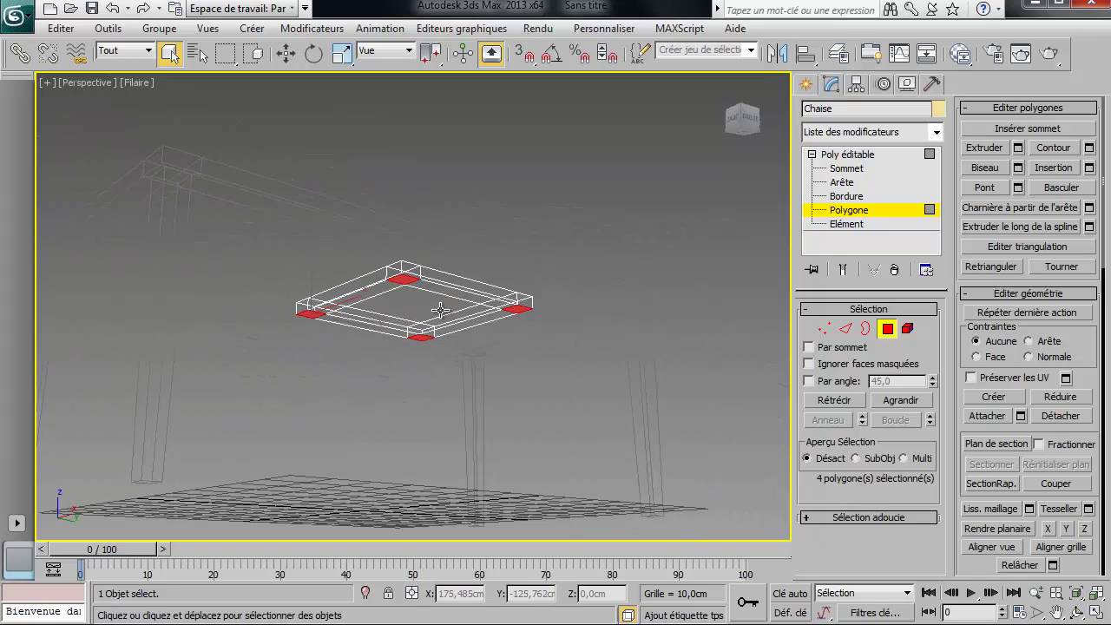
right_click(440, 310)
click(381, 342)
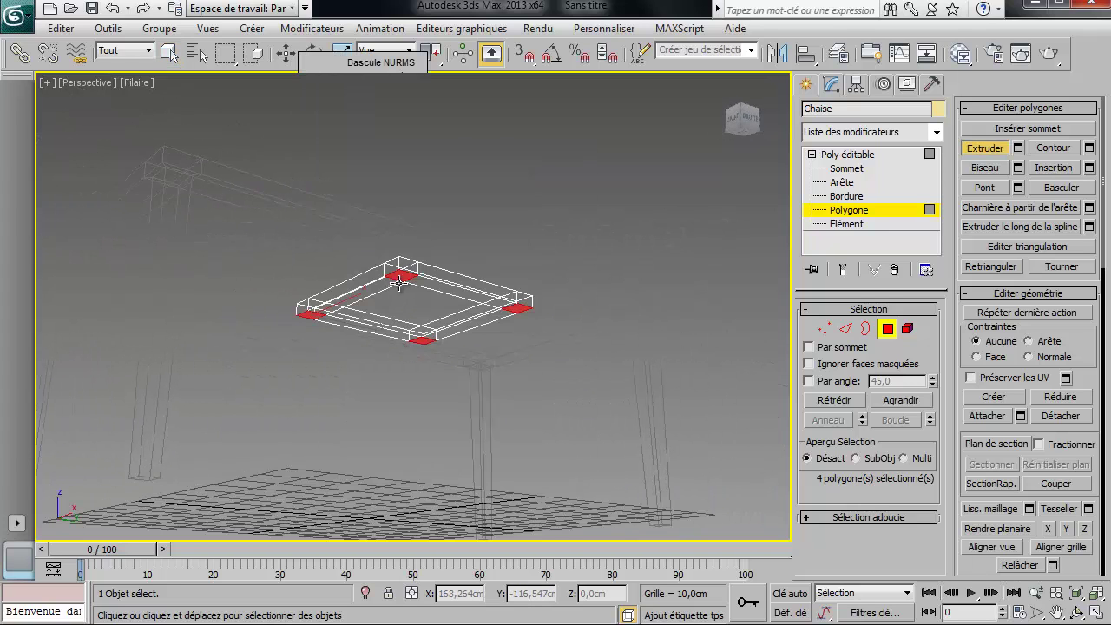
drag(410, 278, 417, 169)
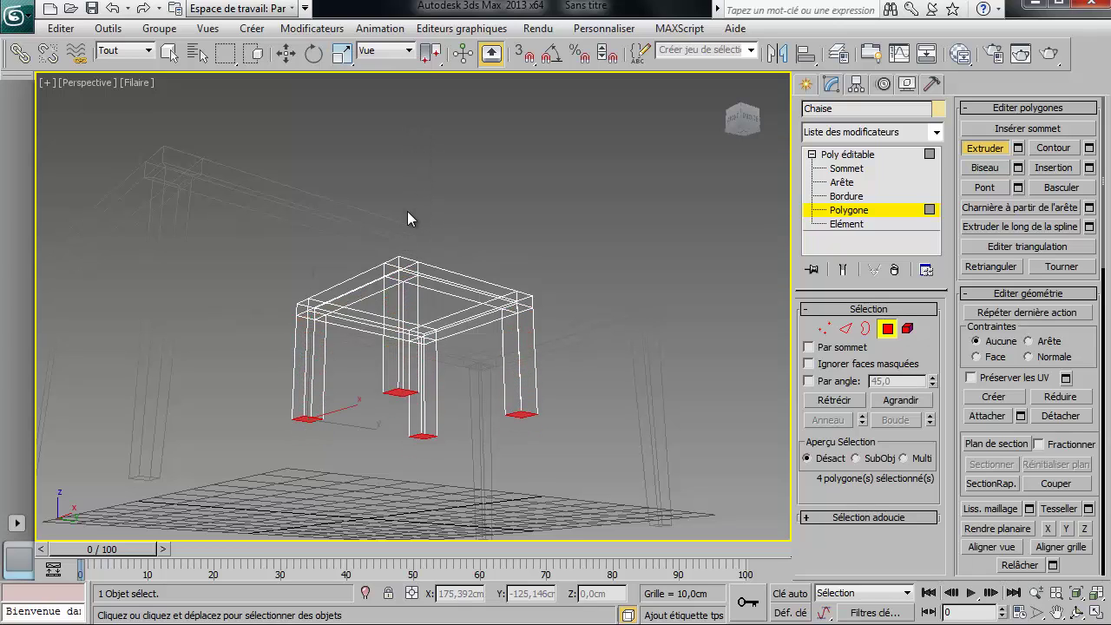
- Move the vertices at the leg ends to a Z position of 0 cm so the legs reach the ground
click(829, 334)
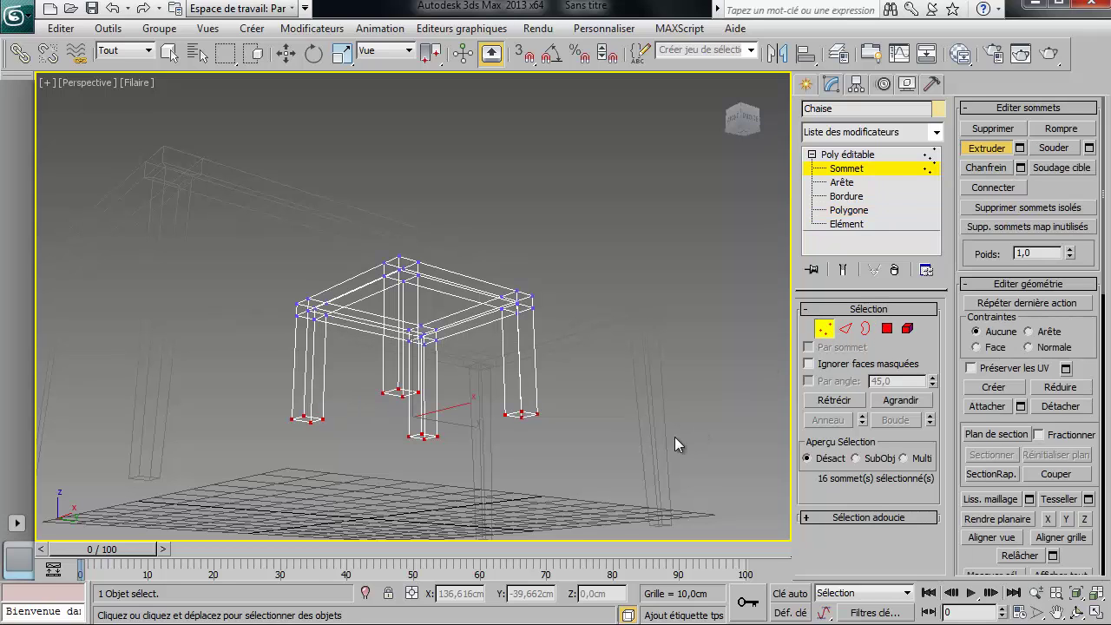
right_click(594, 402)
right_click(614, 391)
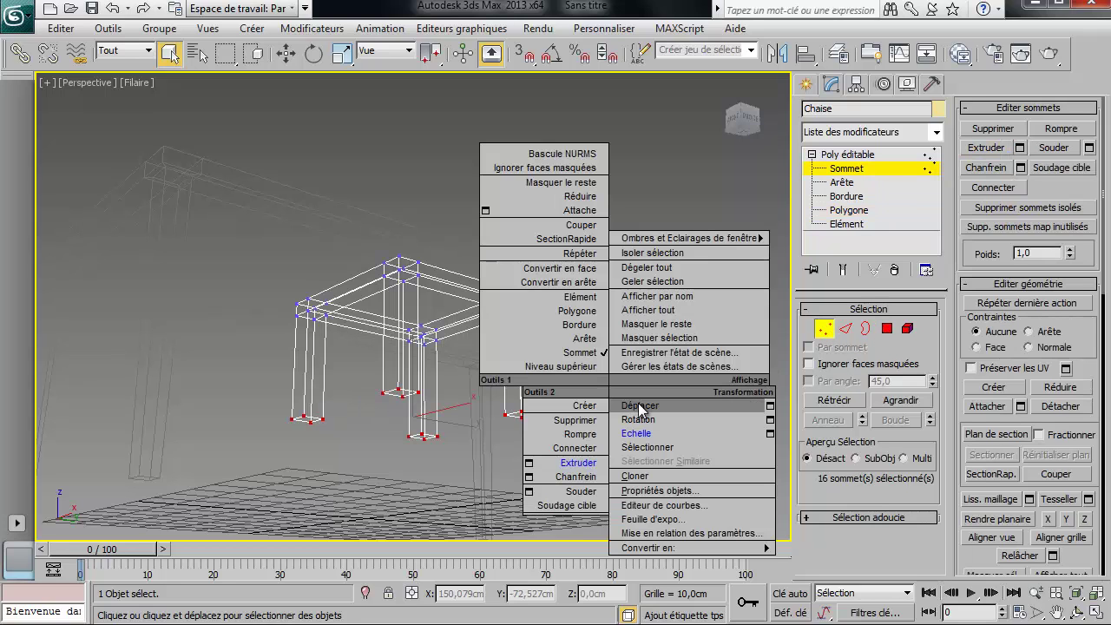
click(650, 406)
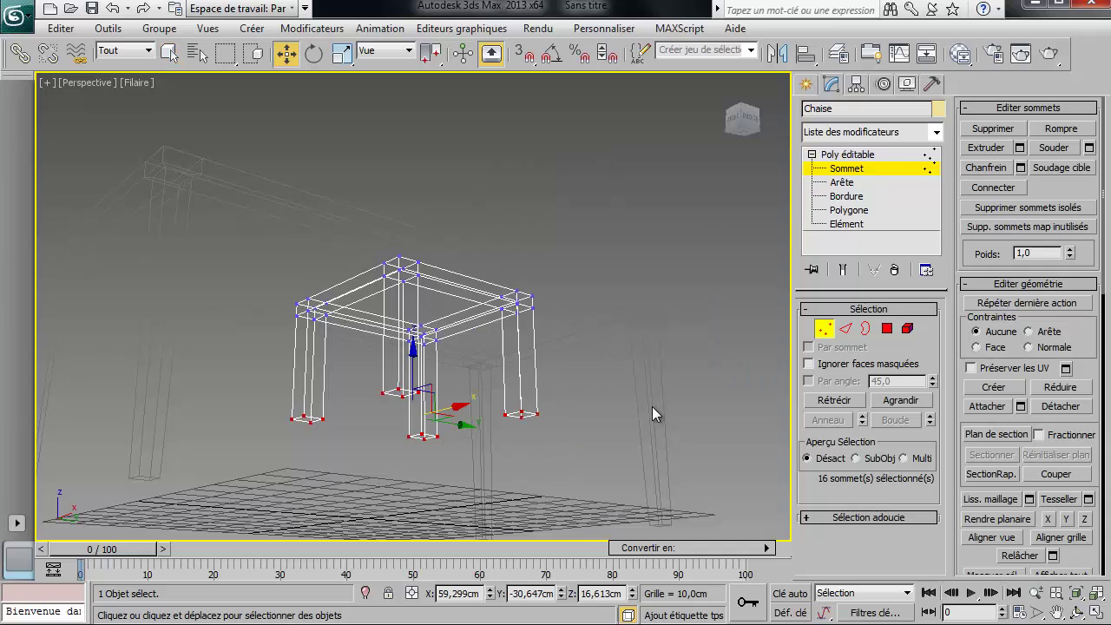
right_click(631, 597)
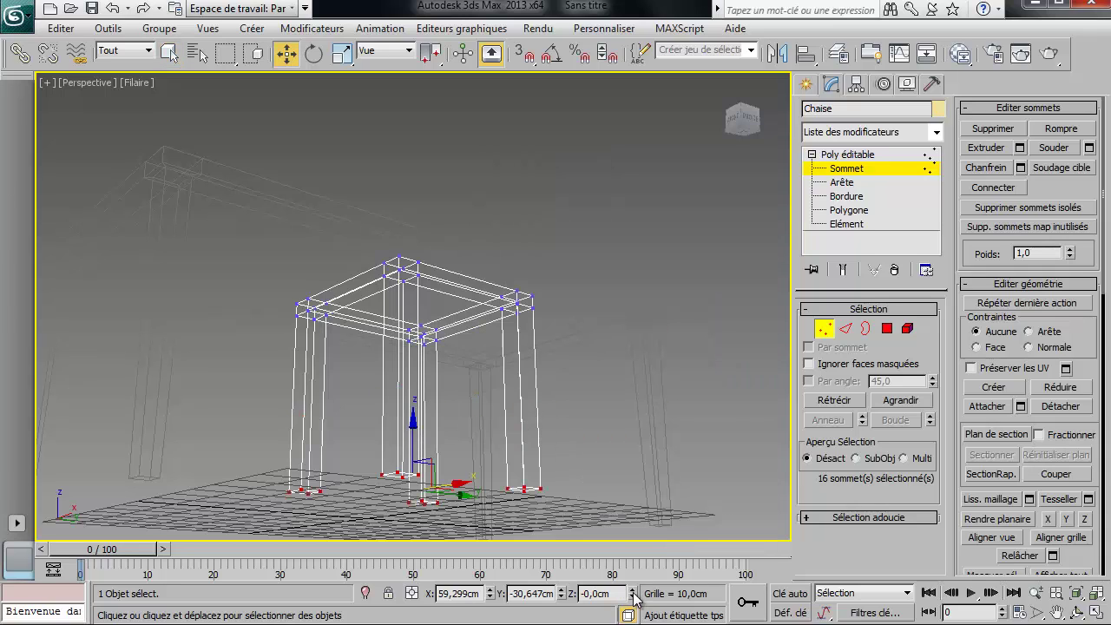
- Shrink the four bottom leg polygons slightly with Outline (Contour) to taper the chair legs
click(887, 329)
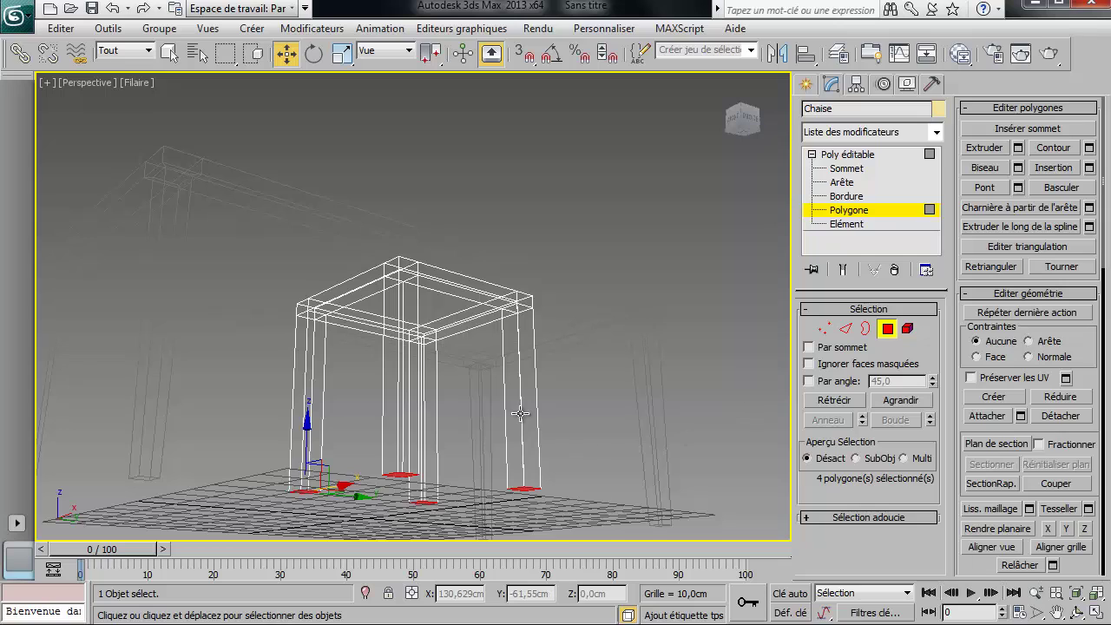
right_click(489, 403)
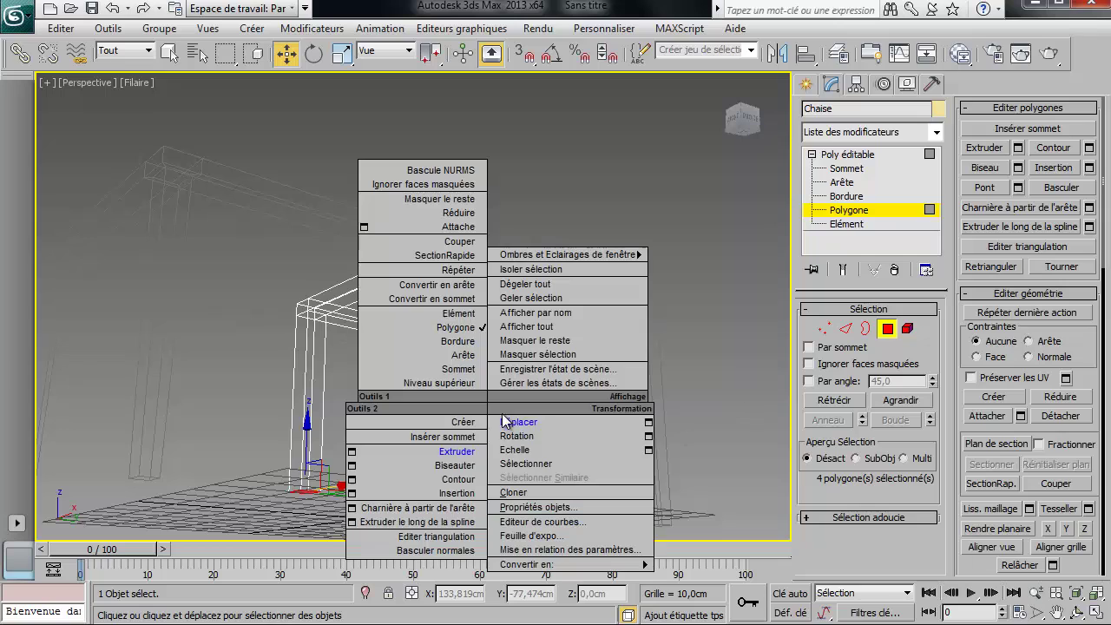
click(460, 479)
drag(400, 477, 400, 481)
- Extrude the two rear corner polygons on top of the seat upward in three sections to form the back posts
alt+middle_drag(479, 437, 590, 443)
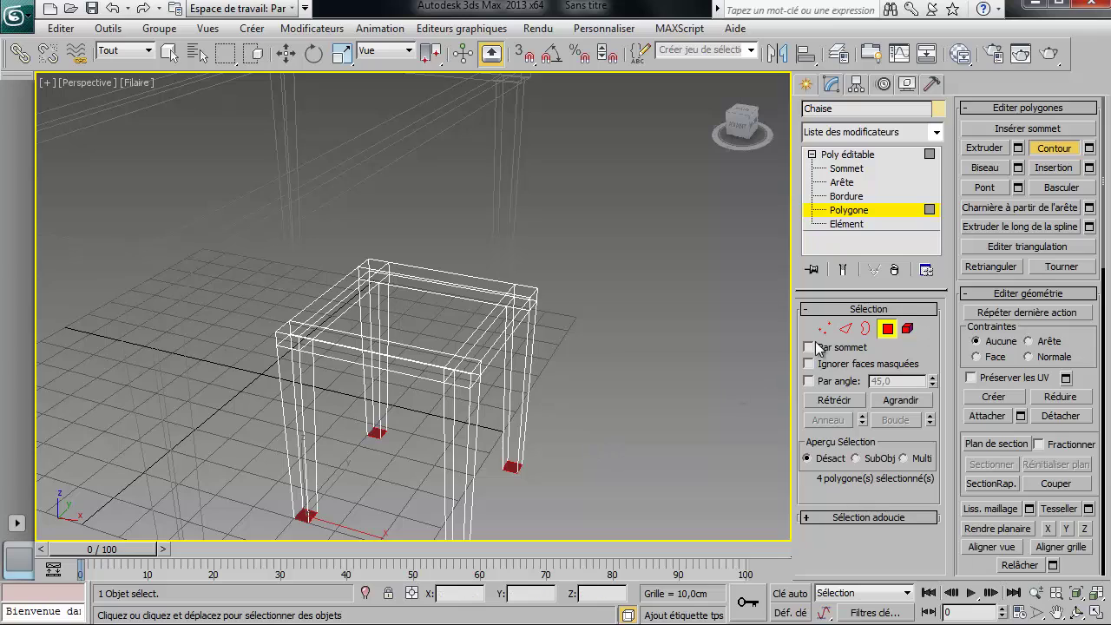
click(467, 372)
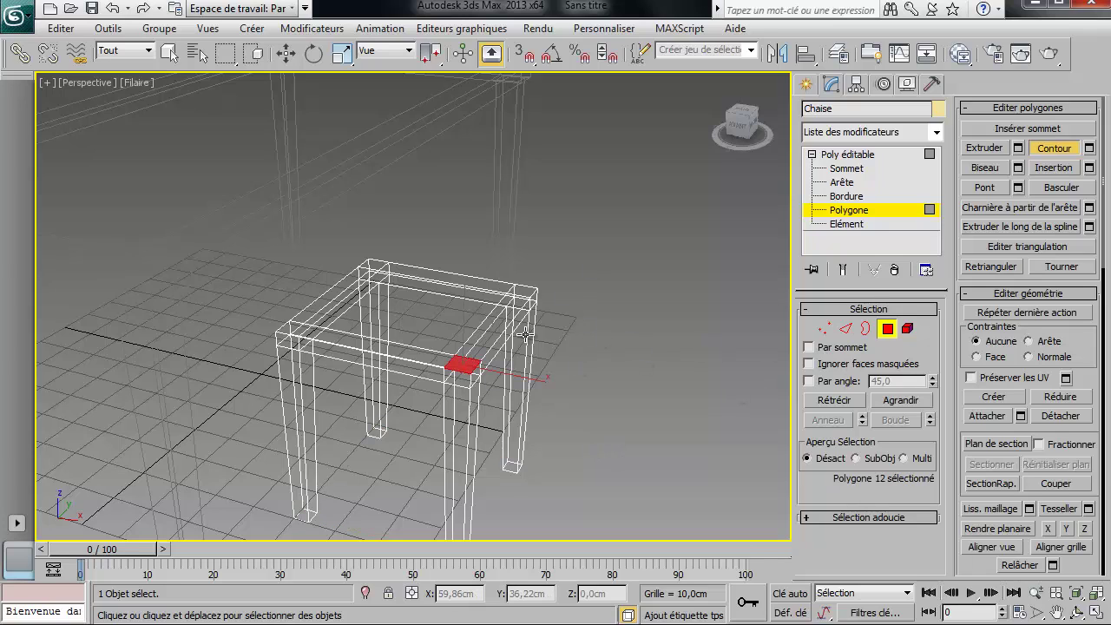
ctrl+click(527, 294)
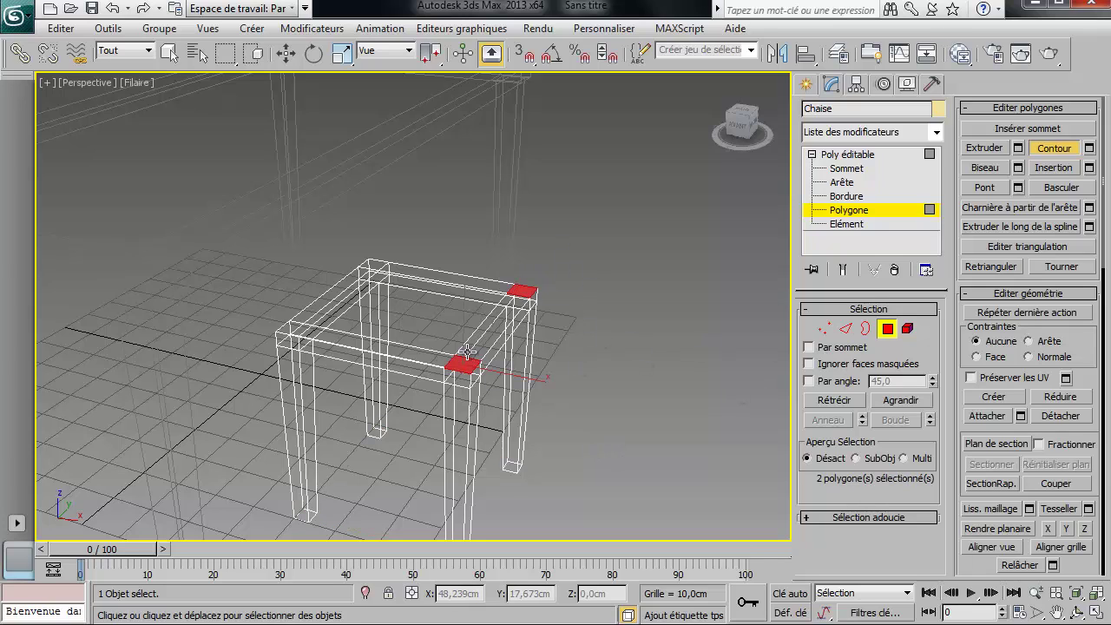
key(w)
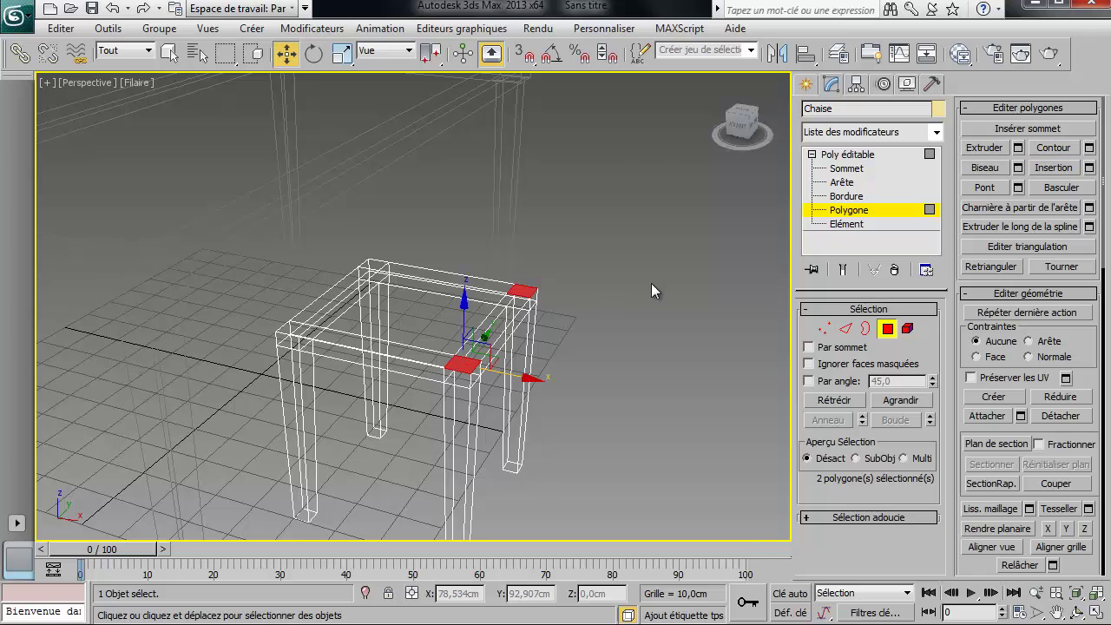
right_click(512, 320)
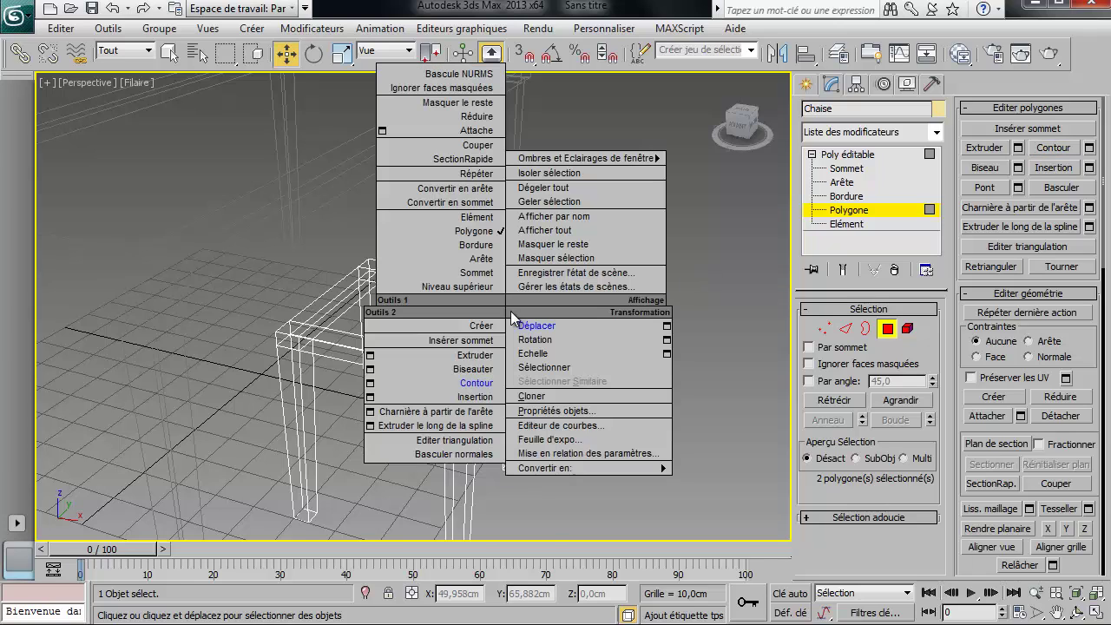
click(476, 355)
drag(470, 365, 482, 141)
- Select the two facing inner polygons on the middle section of the back posts
alt+middle_drag(513, 193, 400, 97)
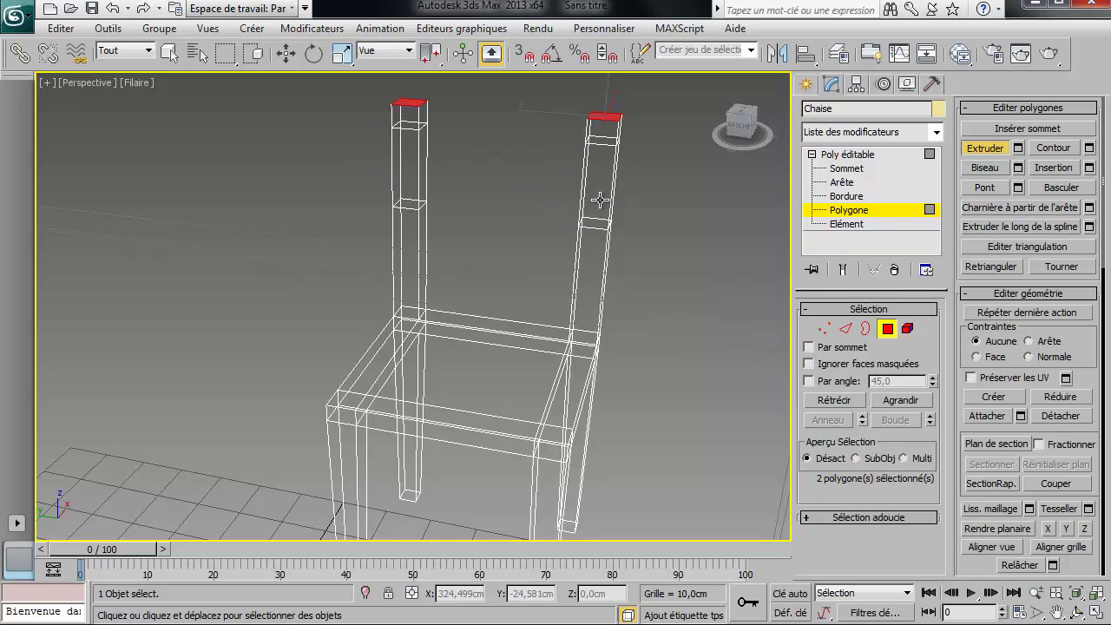
alt+middle_drag(586, 230, 605, 218)
click(434, 165)
ctrl+click(518, 122)
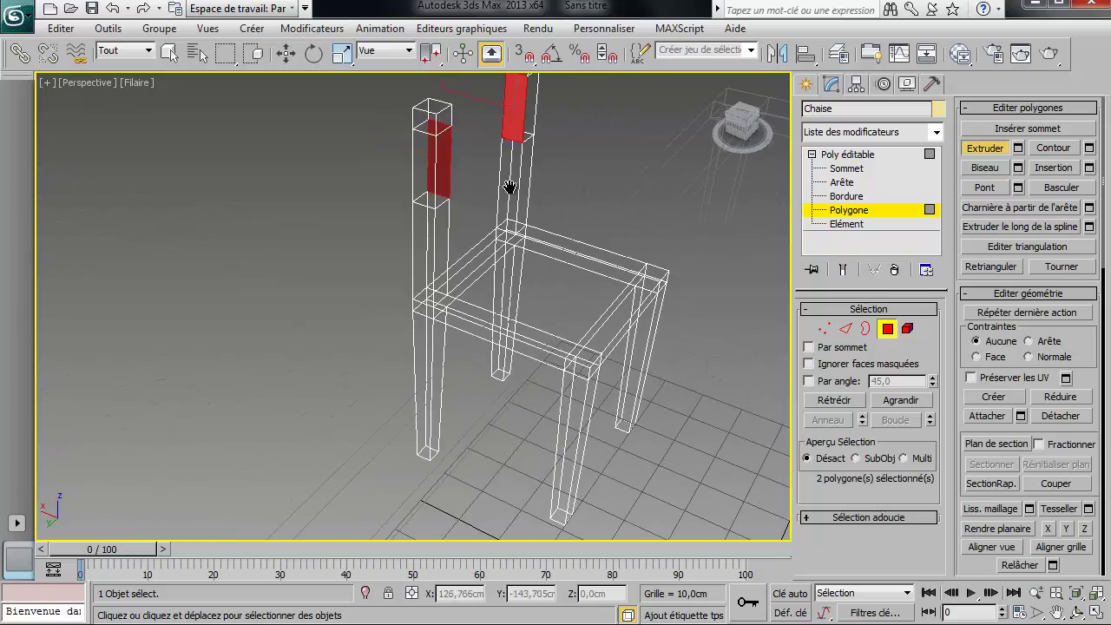
alt+middle_drag(509, 185, 648, 233)
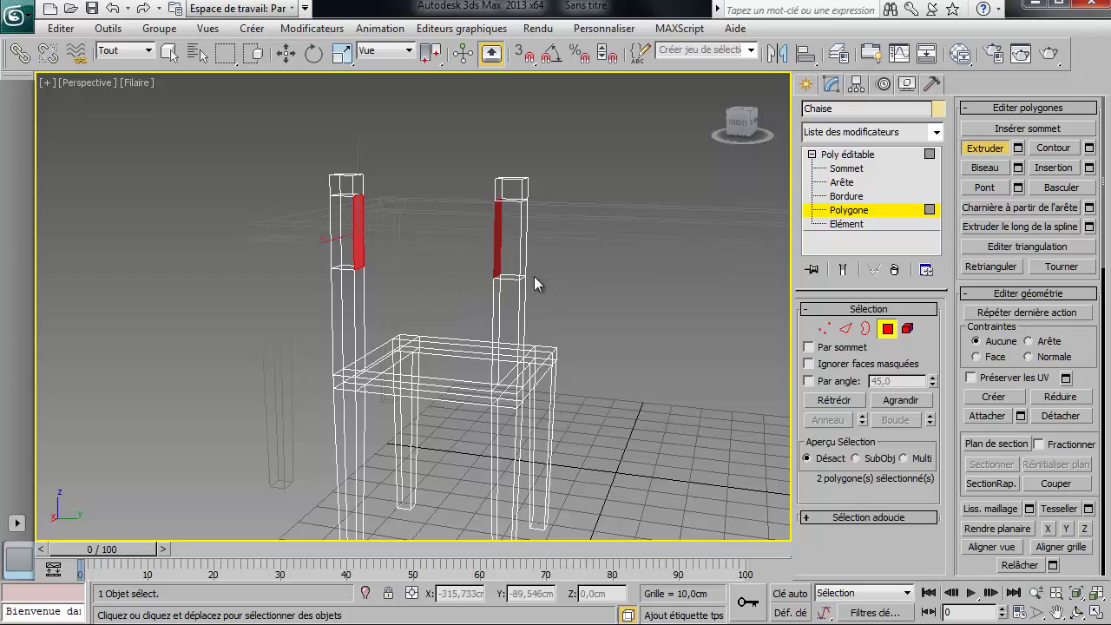
- Inset the two facing post polygons slightly and bridge them to form the chair's backrest
right_click(611, 250)
click(590, 337)
alt+middle_drag(589, 337, 384, 240)
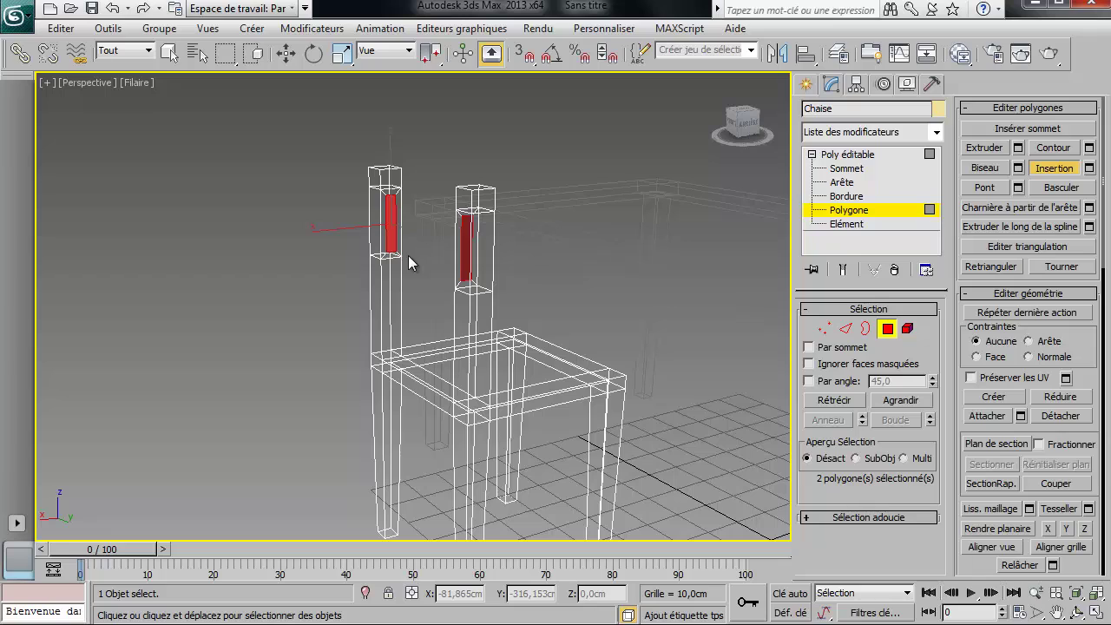
click(984, 188)
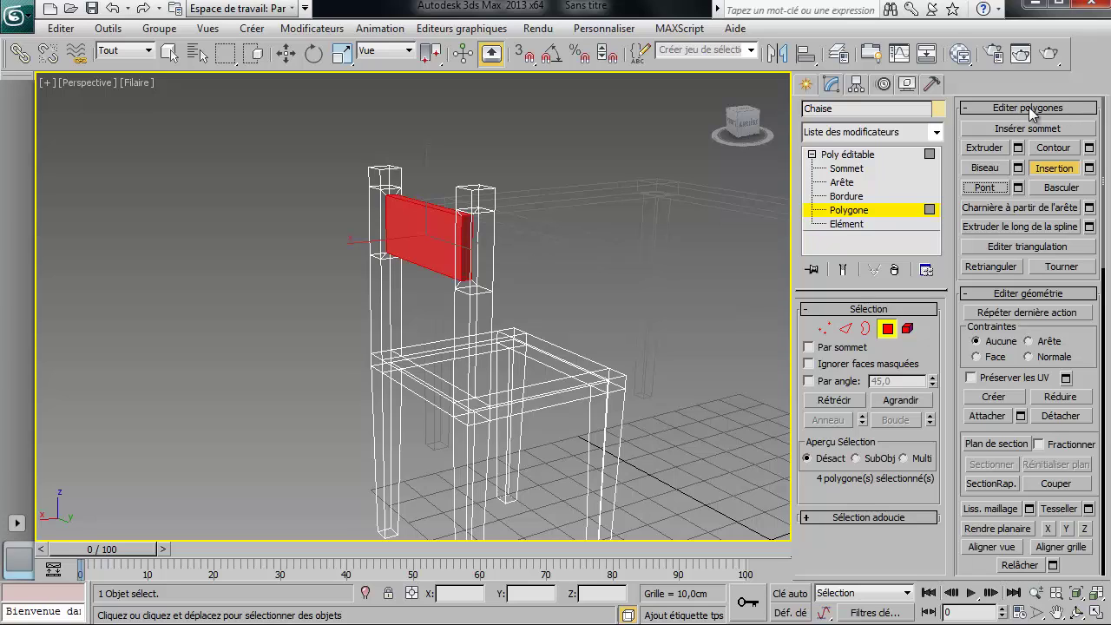
key(w)
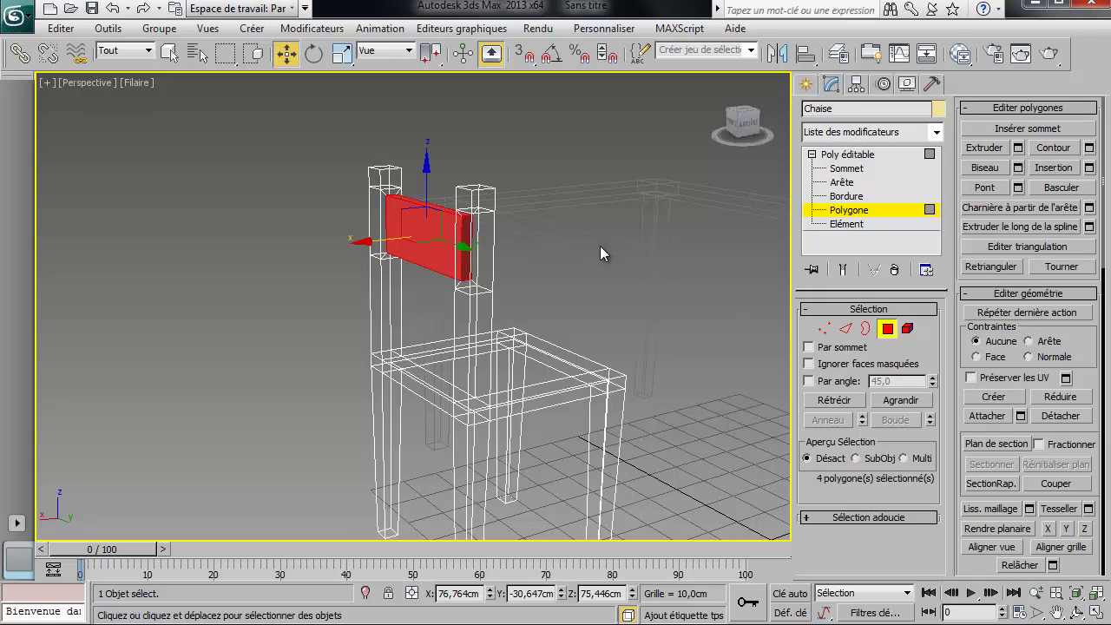
right_click(620, 279)
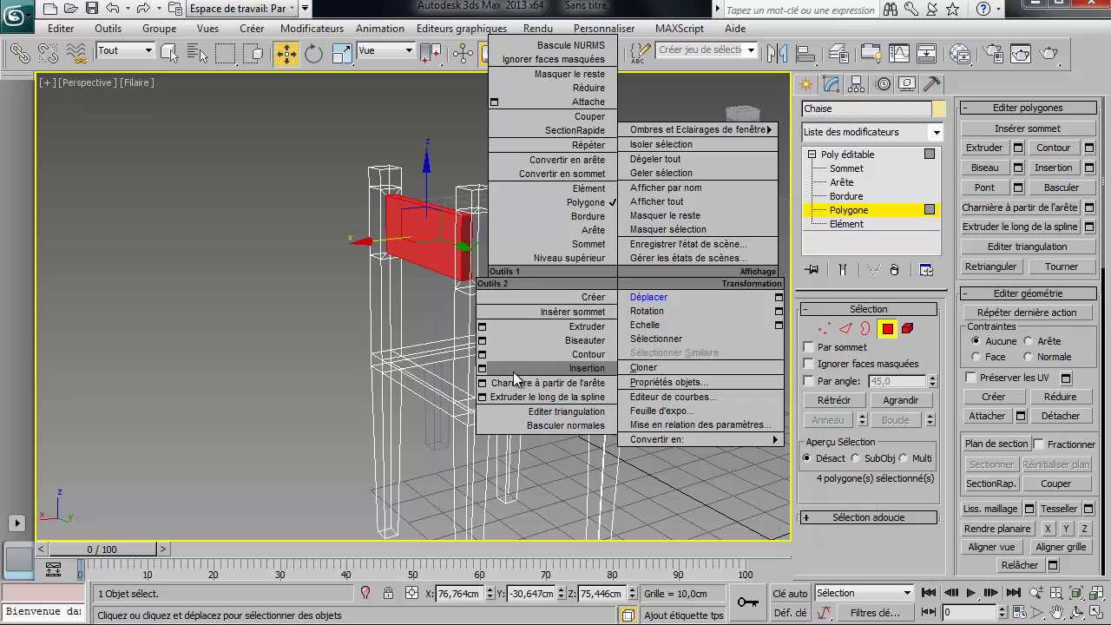
- Switch the perspective view to realistic shading and inspect the chair beside the table from several angles
click(143, 83)
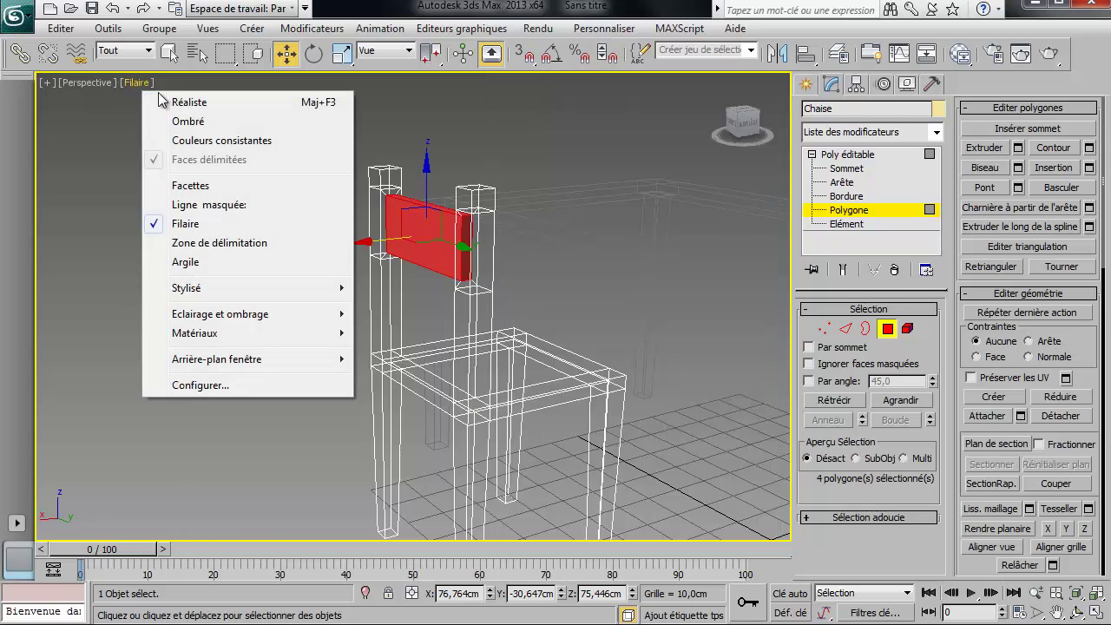
click(190, 102)
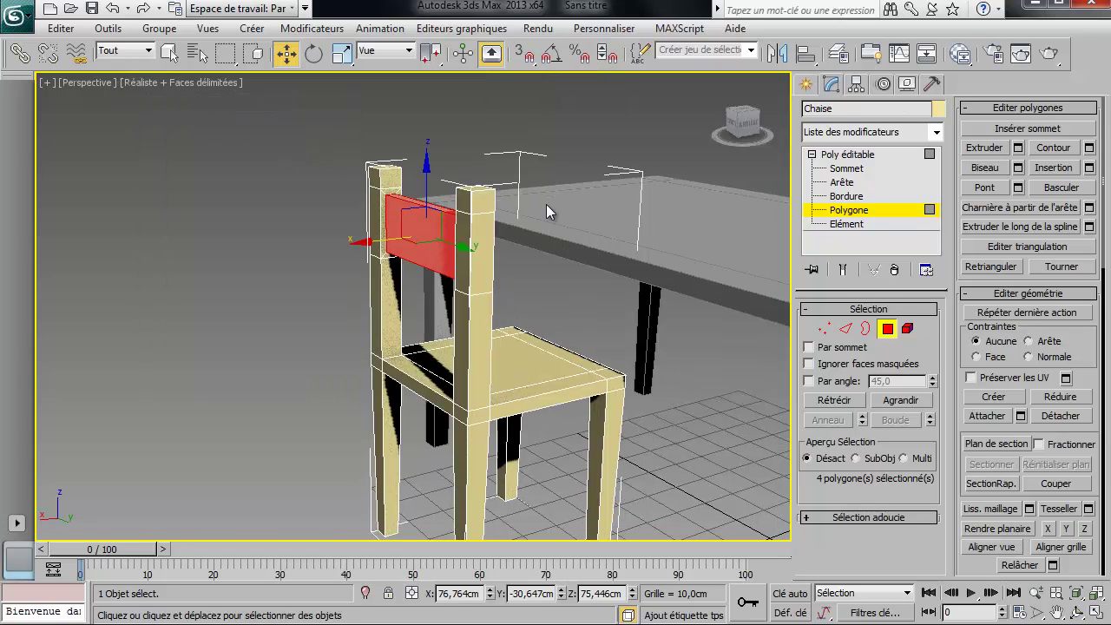
mouse_move(546, 204)
alt+middle_down()
mouse_move(417, 234)
mouse_move(217, 245)
mouse_move(84, 204)
mouse_move(244, 216)
mouse_move(204, 171)
mouse_move(134, 196)
mouse_move(144, 244)
mouse_move(178, 234)
mouse_move(168, 184)
mouse_move(99, 215)
mouse_move(107, 251)
mouse_move(178, 239)
alt+middle_up()
alt+middle_drag(641, 154, 373, 248)
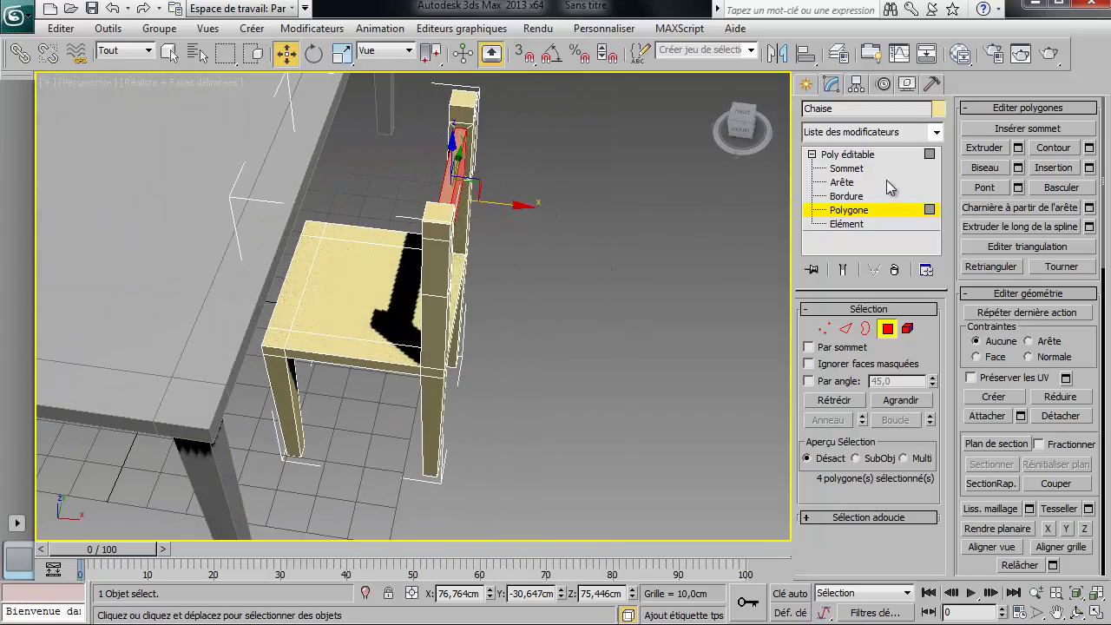
- Leave polygon level, apply an FFD 3x3x3 modifier to the chair and activate its control points
click(848, 155)
alt+middle_drag(429, 298, 438, 228)
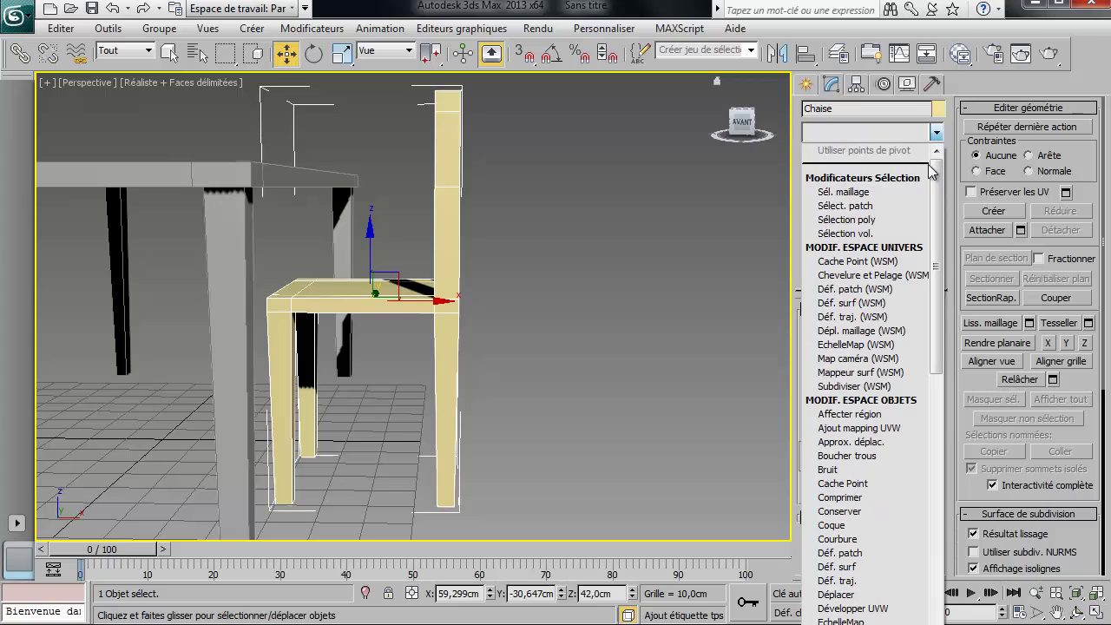
click(935, 132)
scroll(856, 477, down, 7)
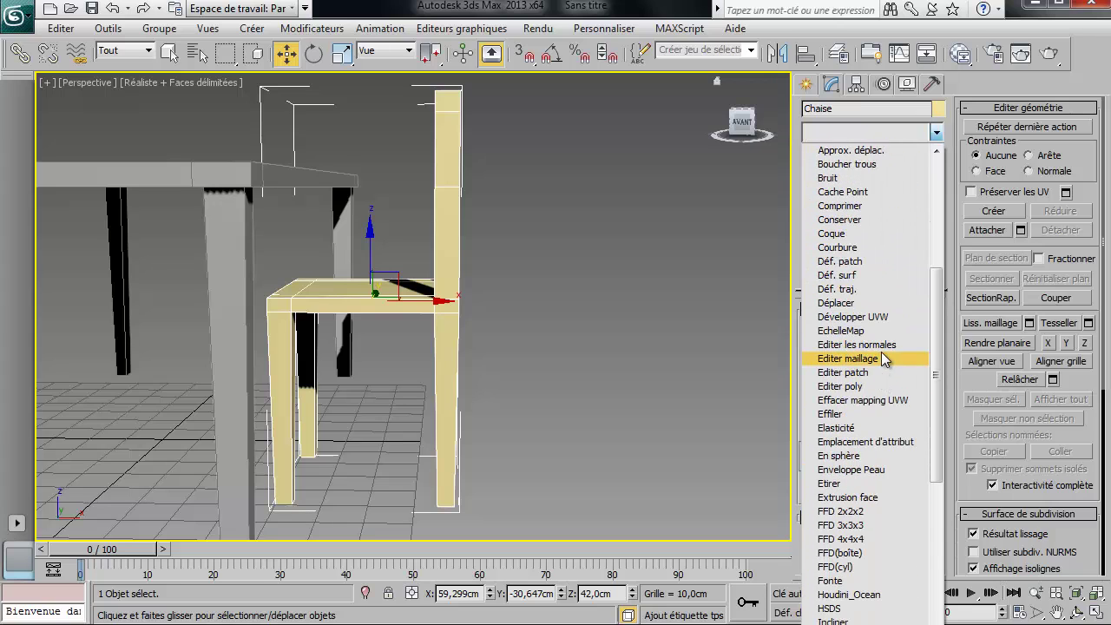
click(856, 525)
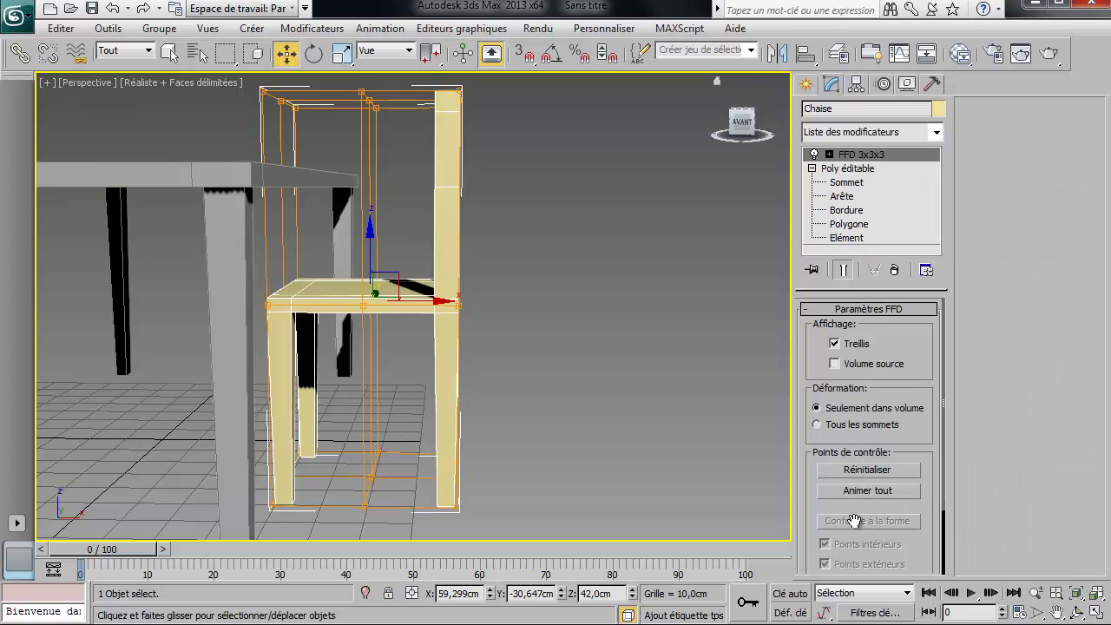
click(829, 154)
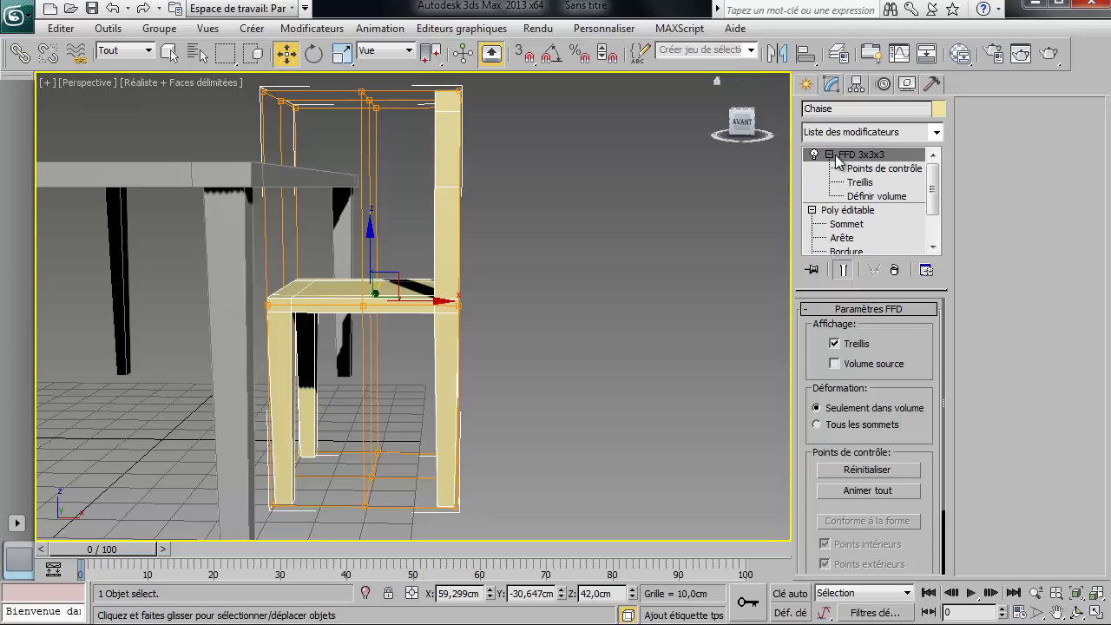
click(881, 170)
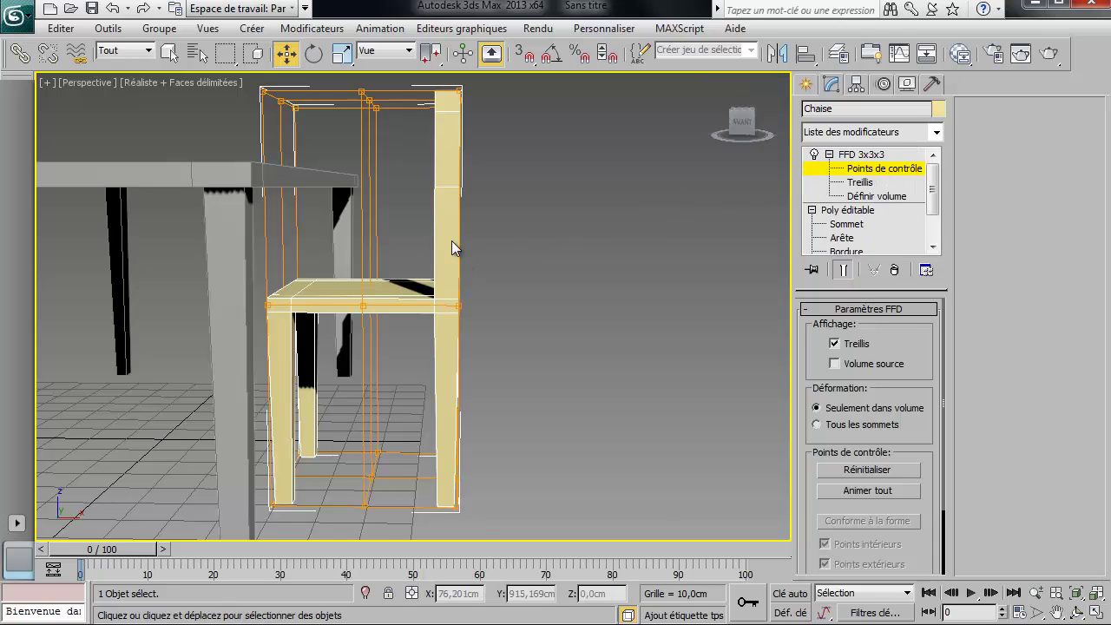
- Select the chair's upper and seat-level FFD control points and shift them backward along X, slanting the legs
middle_drag(452, 240, 484, 268)
drag(246, 81, 575, 169)
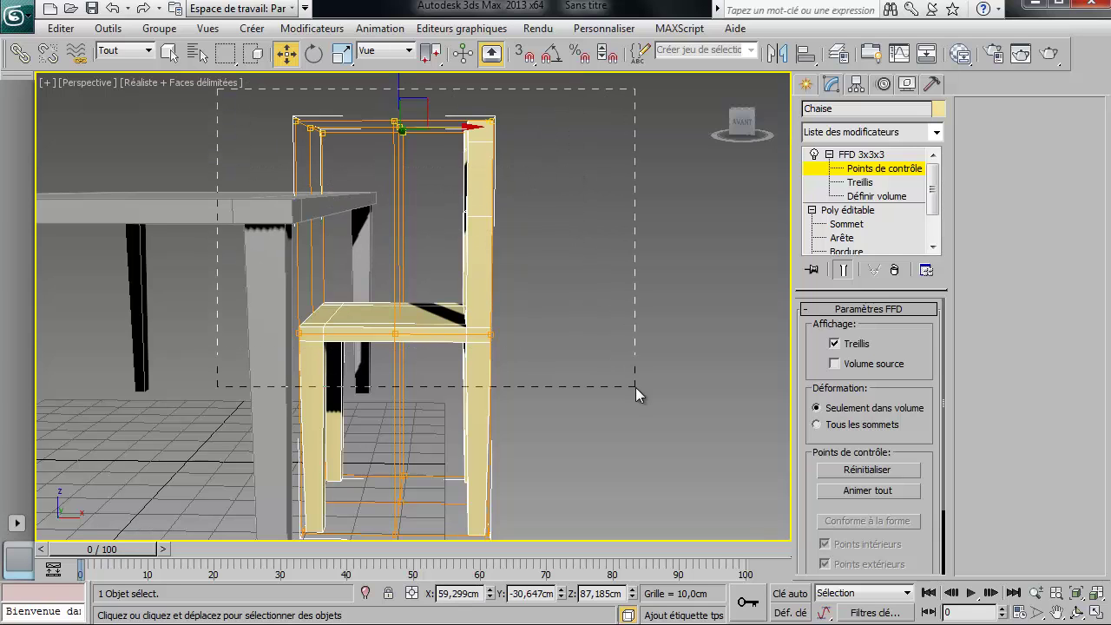
drag(636, 387, 636, 387)
drag(455, 229, 499, 231)
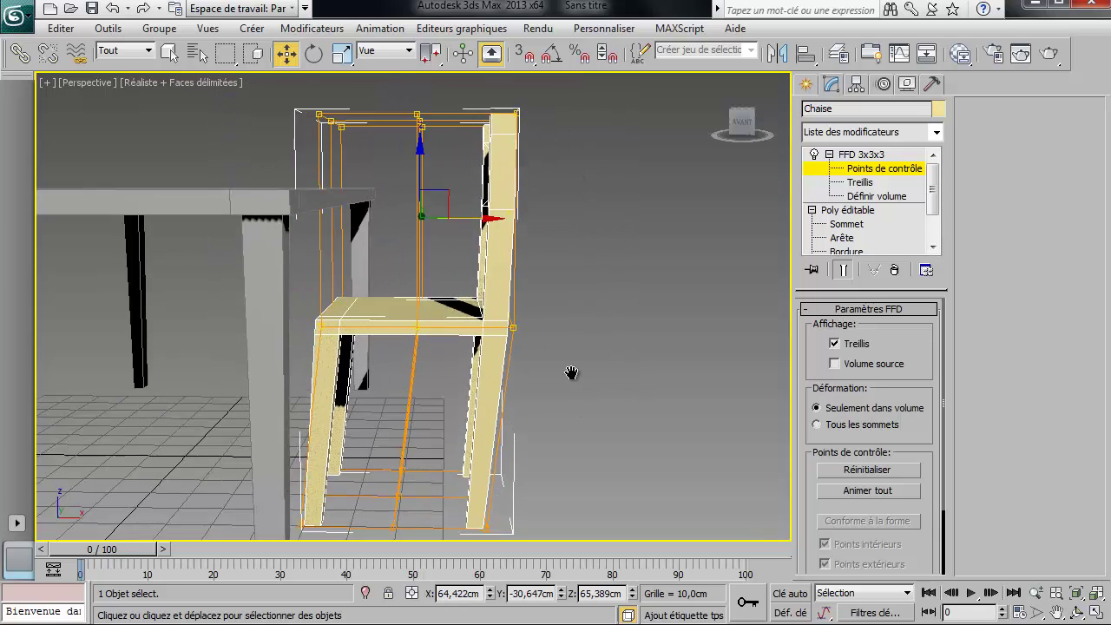
- Move the bottom rear FFD control points outward along X, and shift the top rear points slightly backward
alt+middle_drag(573, 374, 439, 397)
drag(409, 391, 553, 449)
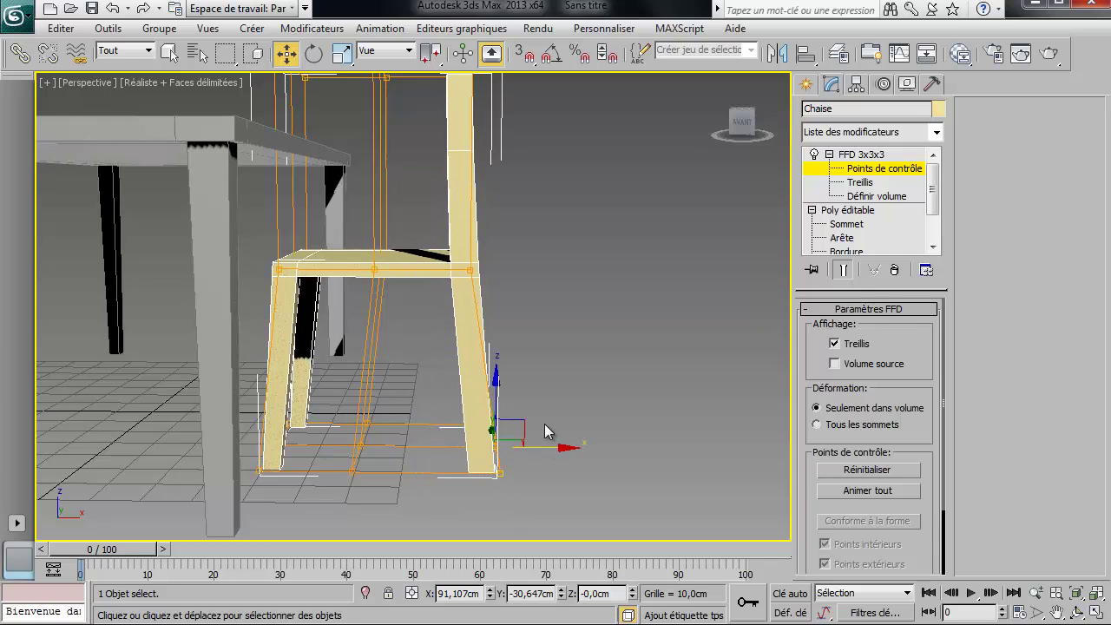
middle_drag(546, 426, 548, 432)
drag(437, 101, 514, 148)
mouse_move(515, 147)
alt+middle_down()
mouse_move(534, 188)
mouse_move(538, 254)
mouse_move(509, 271)
mouse_move(511, 202)
mouse_move(388, 176)
alt+middle_up()
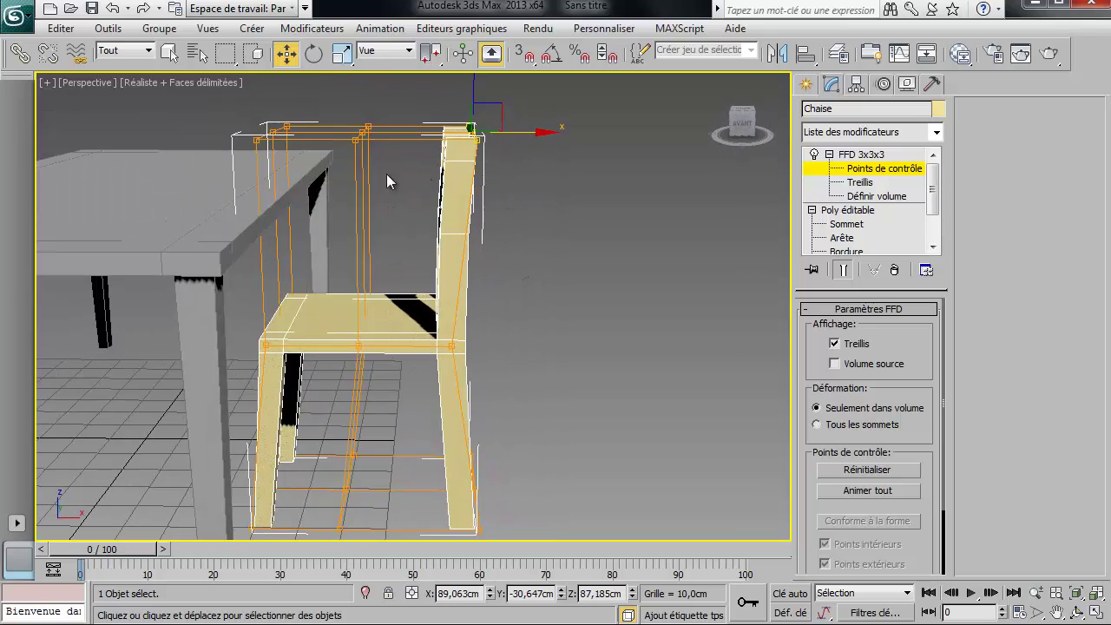
- Select the seat-level and top FFD control points at the chair's front and move them about 4 cm backward along X
click(182, 83)
click(209, 434)
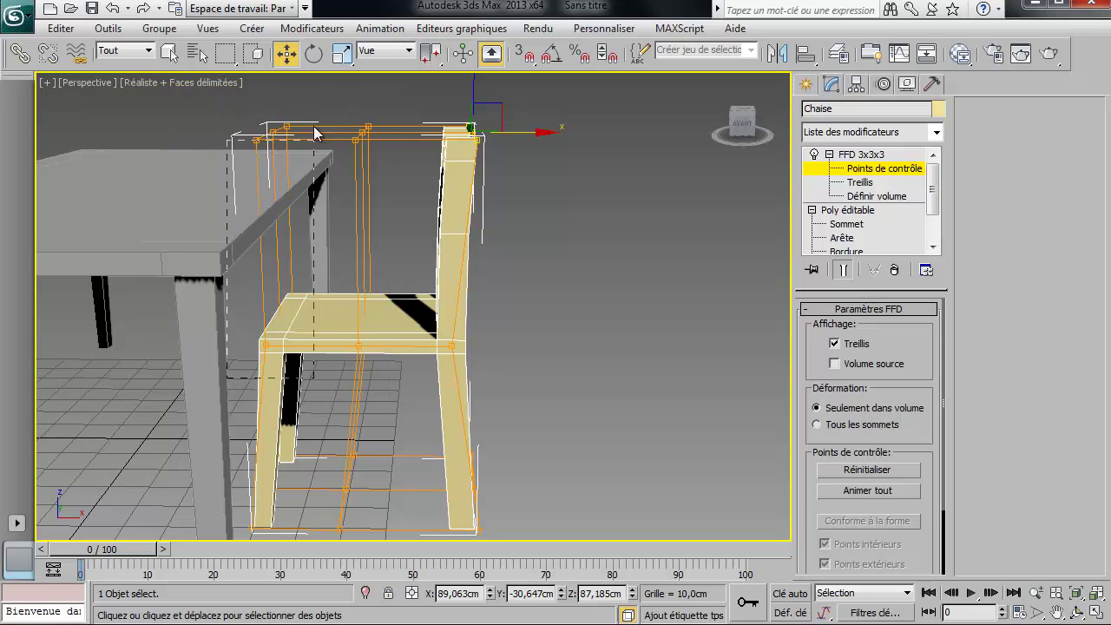
drag(315, 133, 315, 110)
drag(350, 230, 363, 232)
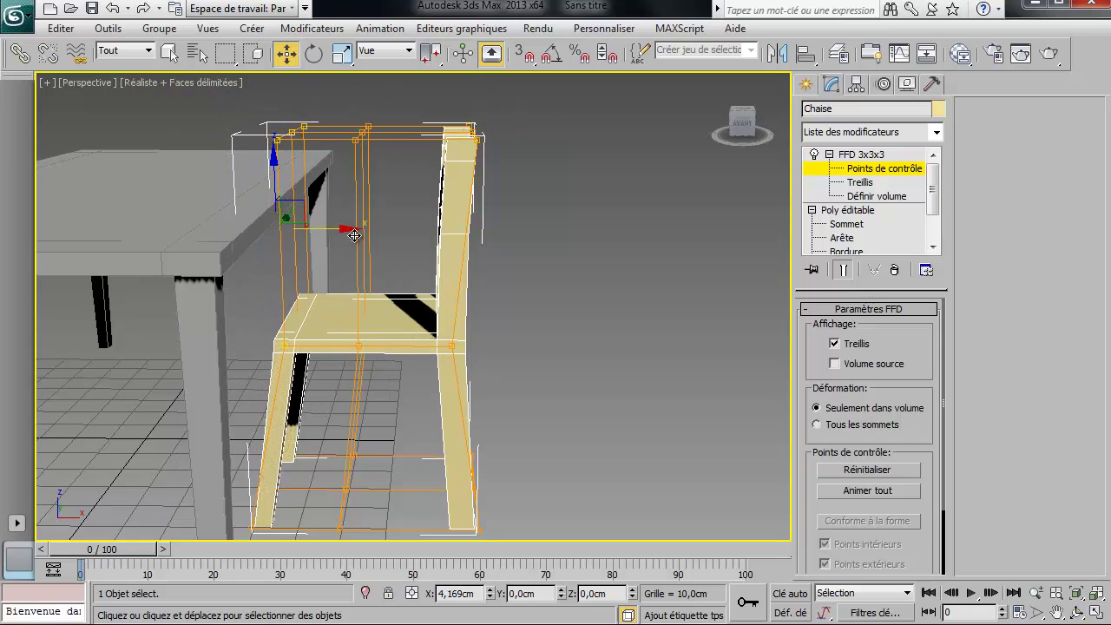
- Select all seat-level FFD control points and scale them along Y, across the chair's width
alt+middle_drag(362, 231, 319, 363)
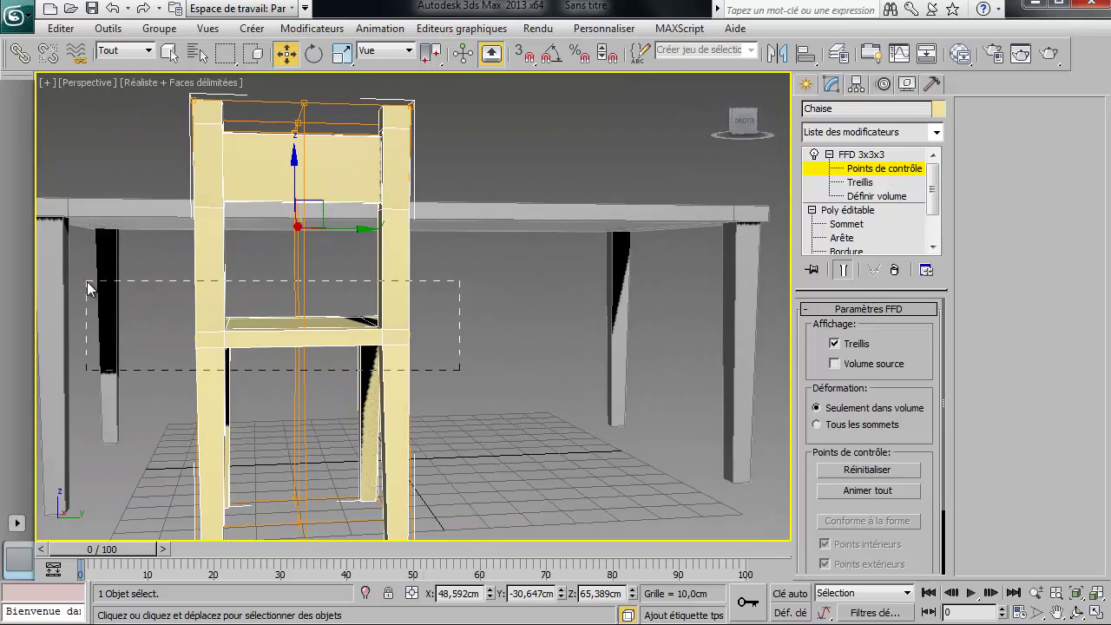
drag(86, 281, 87, 281)
right_click(335, 351)
click(369, 412)
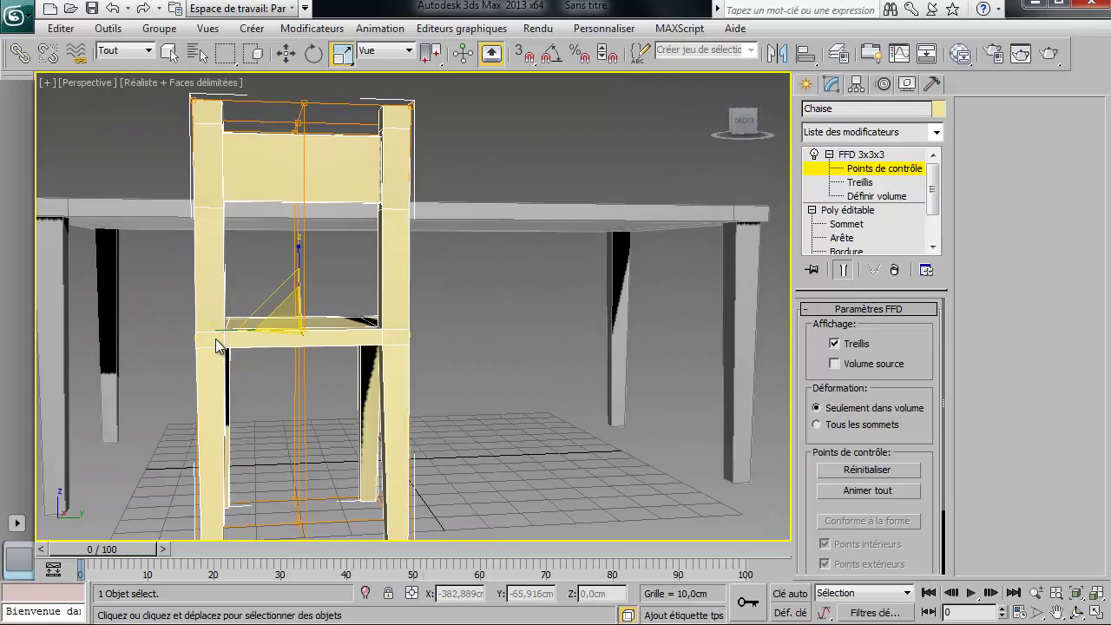
drag(217, 345, 330, 348)
alt+middle_drag(330, 347, 363, 341)
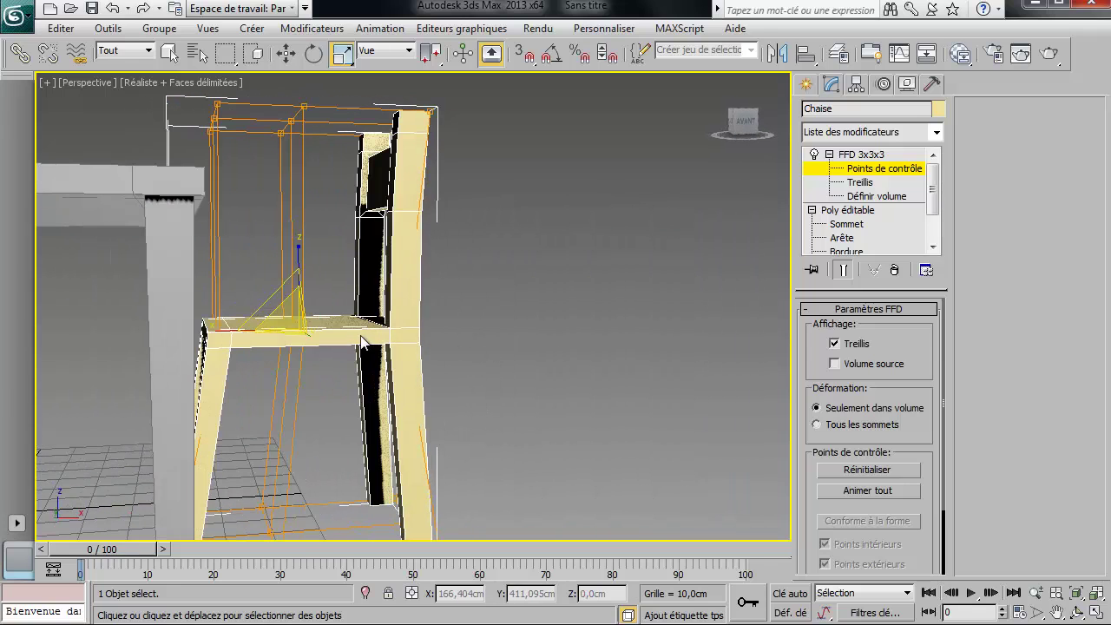
- Rotate the seat-level FFD control points by about 2.5° around Y to tilt the seat
right_click(419, 363)
click(454, 391)
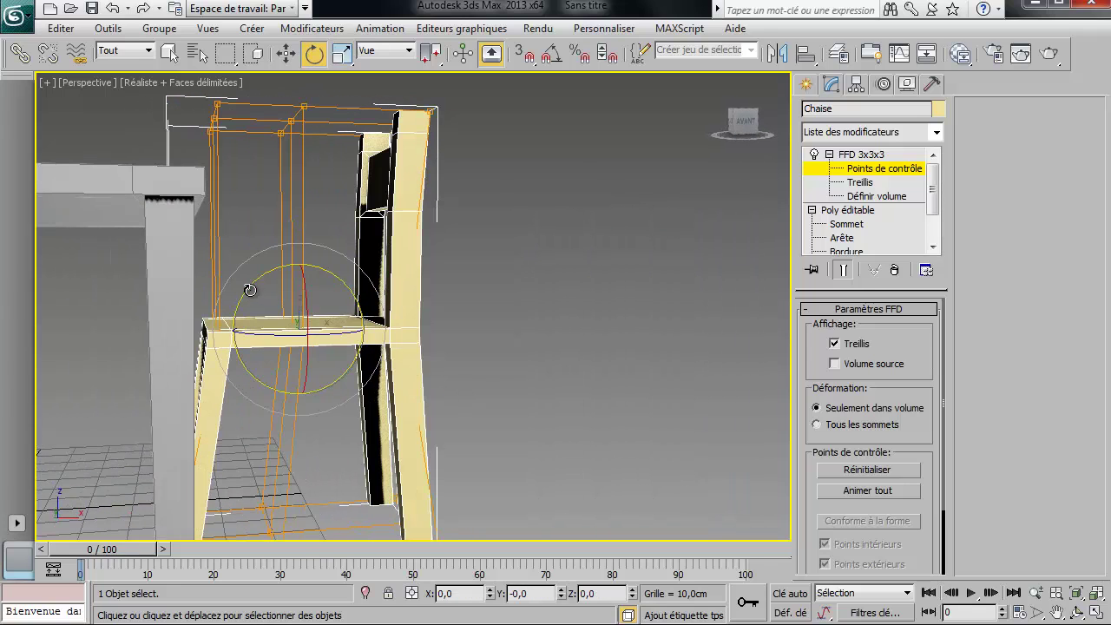
drag(253, 289, 247, 293)
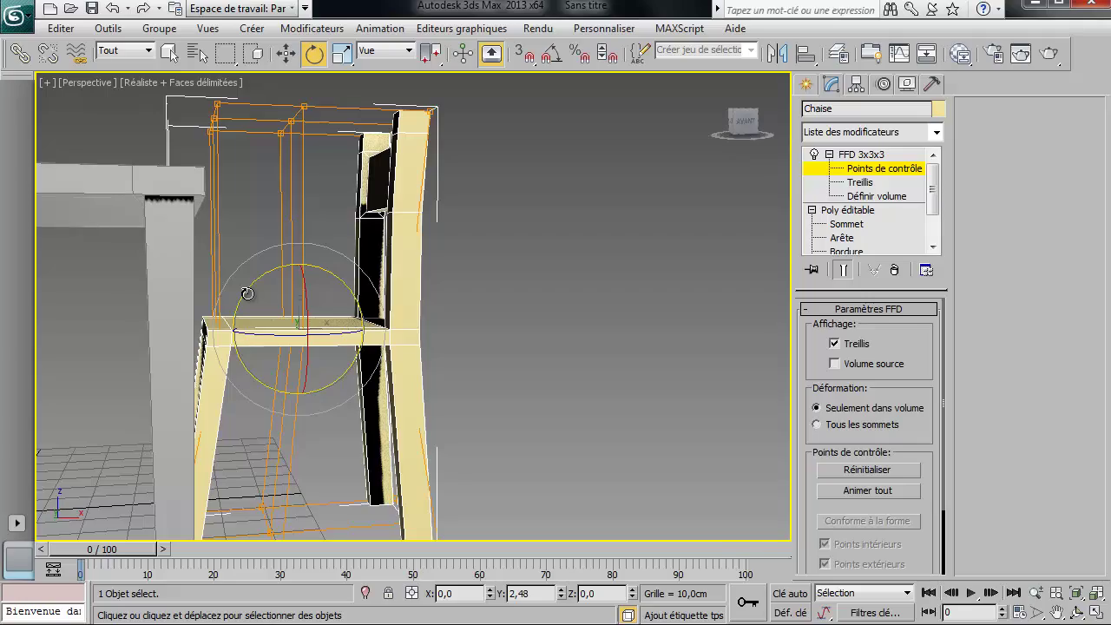
mouse_move(476, 302)
alt+middle_down()
mouse_move(582, 342)
mouse_move(772, 312)
mouse_move(758, 339)
mouse_move(780, 290)
mouse_move(735, 278)
mouse_move(536, 312)
mouse_move(458, 310)
alt+middle_up()
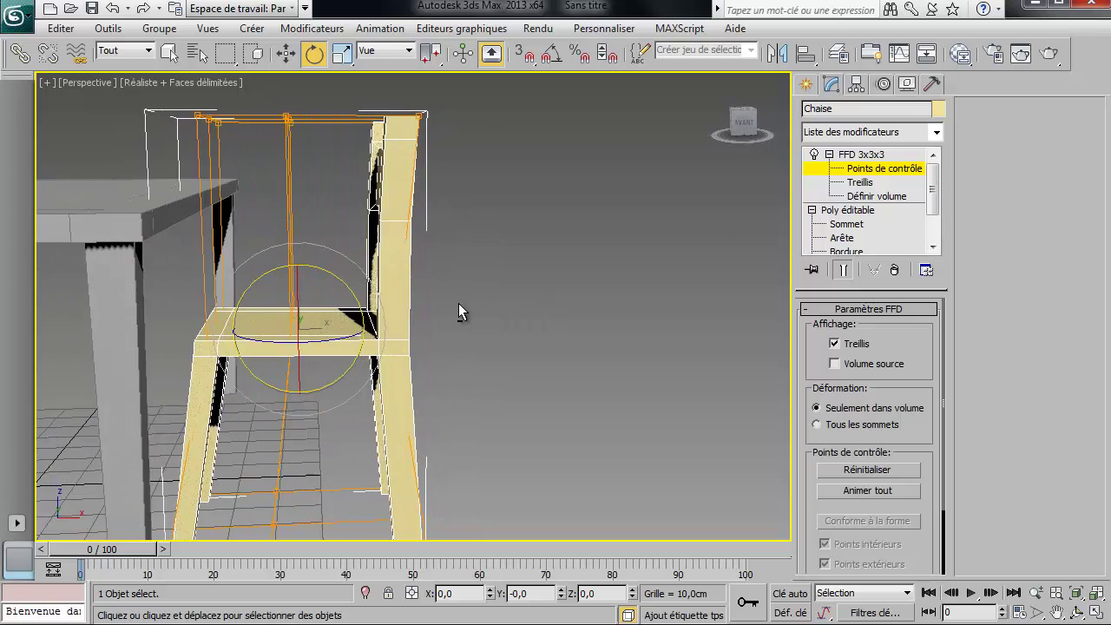
- Convert the deformed chair to an editable poly and enter polygon level
right_click(261, 262)
mouse_move(347, 418)
click(483, 434)
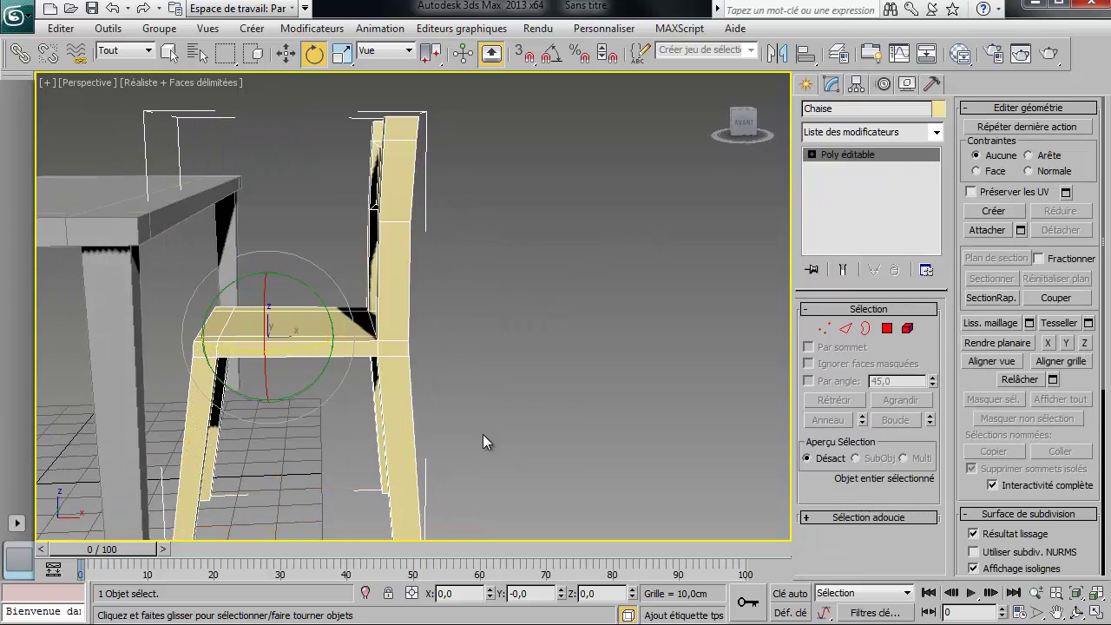
click(888, 328)
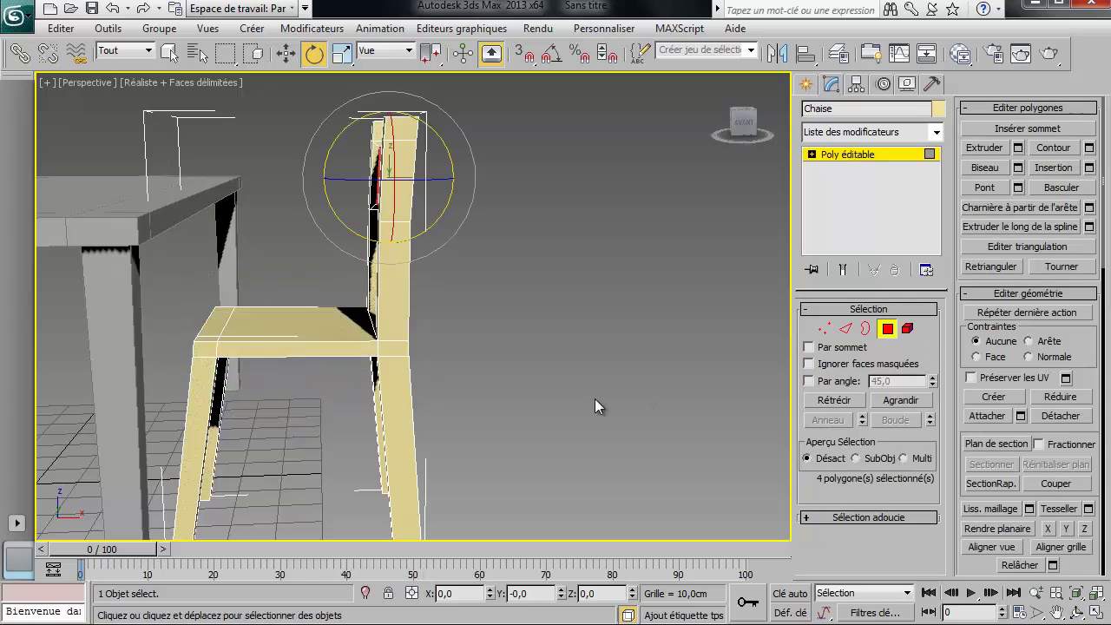
- Select the three polygons along the seat's front edge and move them slightly along X
alt+middle_drag(595, 399, 775, 387)
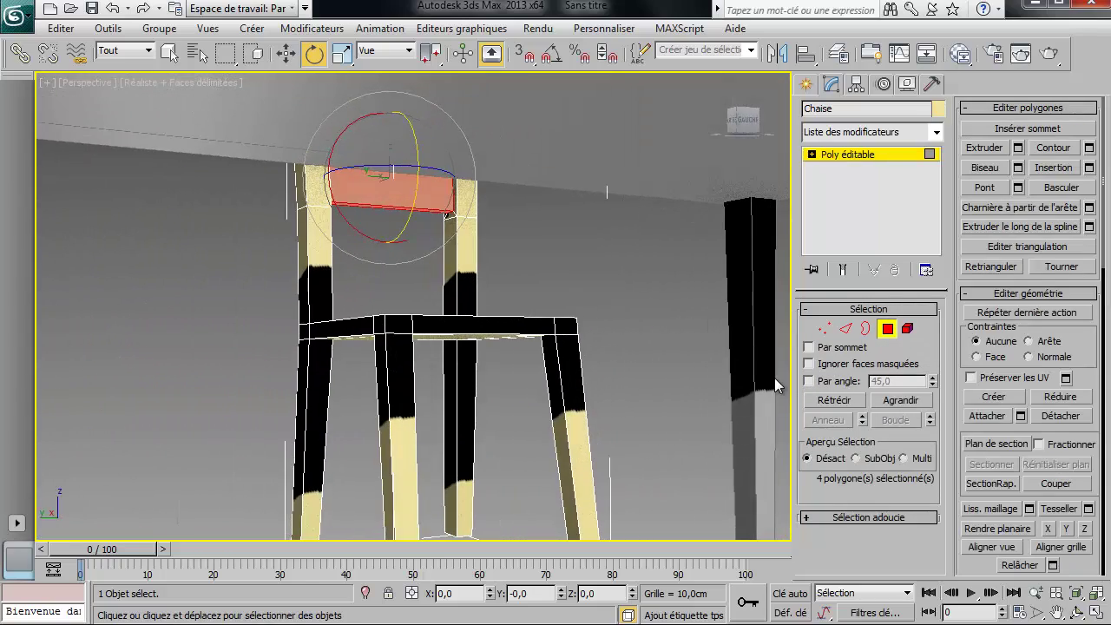
click(387, 324)
ctrl+click(534, 326)
ctrl+click(563, 327)
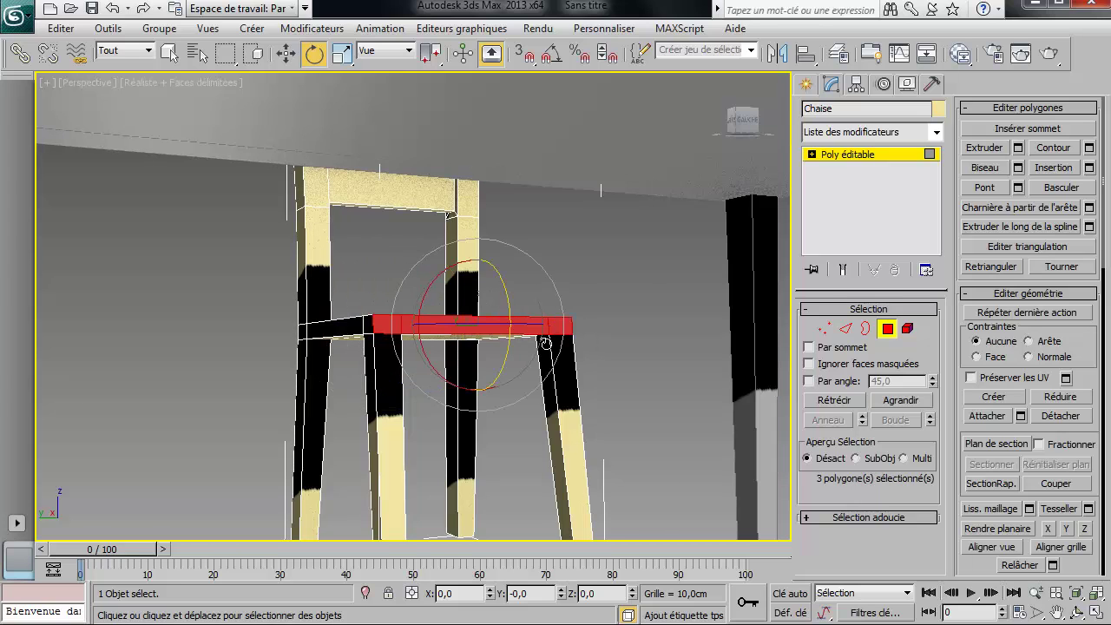
right_click(489, 362)
click(514, 378)
mouse_move(452, 328)
alt+middle_down()
mouse_move(565, 338)
mouse_move(451, 337)
alt+middle_up()
drag(428, 326, 441, 327)
- Leave polygon level and move the whole chair along the table's long side toward one end
scroll(441, 327, down, 3)
alt+middle_drag(441, 327, 260, 373)
scroll(152, 366, up, 6)
scroll(152, 366, down, 5)
scroll(261, 373, down, 2)
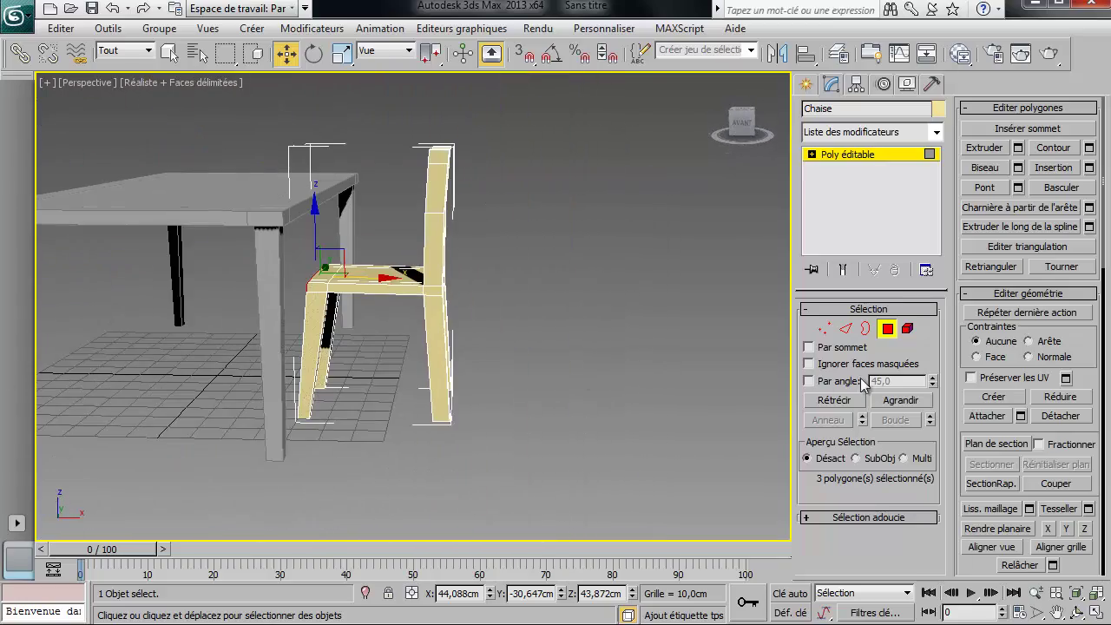
click(889, 330)
alt+middle_drag(600, 335, 390, 439)
drag(400, 305, 391, 254)
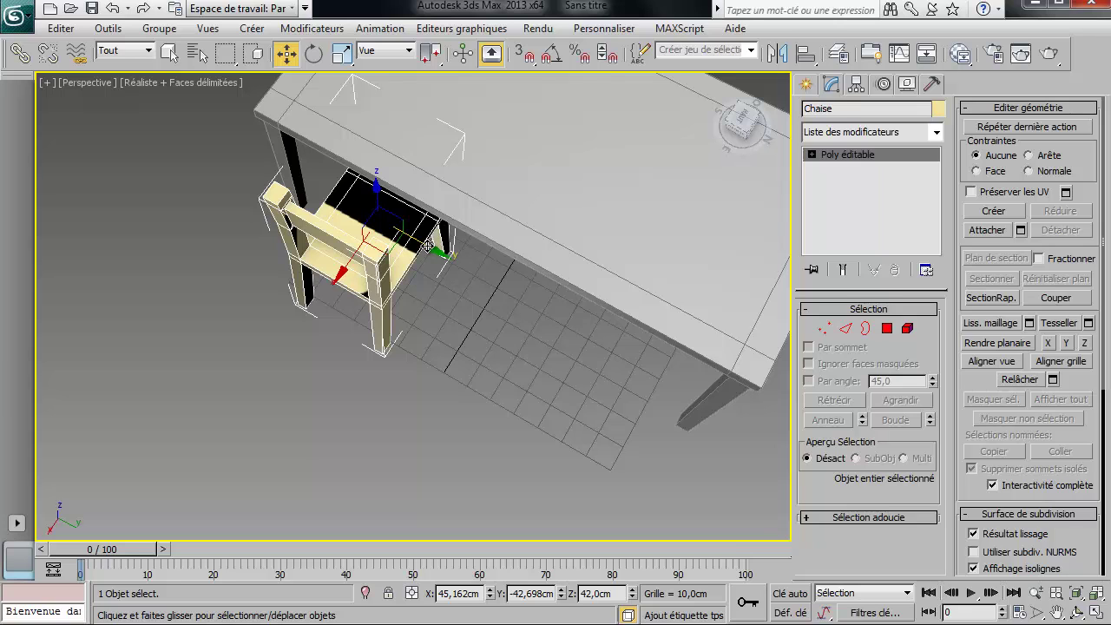
- Clone the chair as an instance about 76 cm along Y on the same side of the table
shift+drag(428, 247, 572, 324)
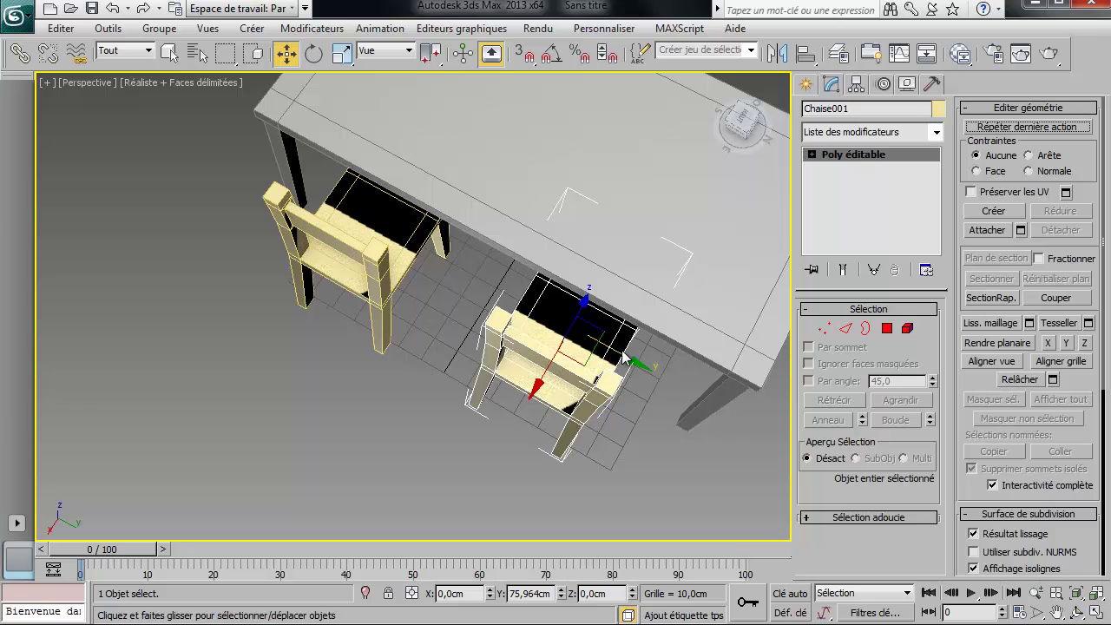
key(ctrl+v)
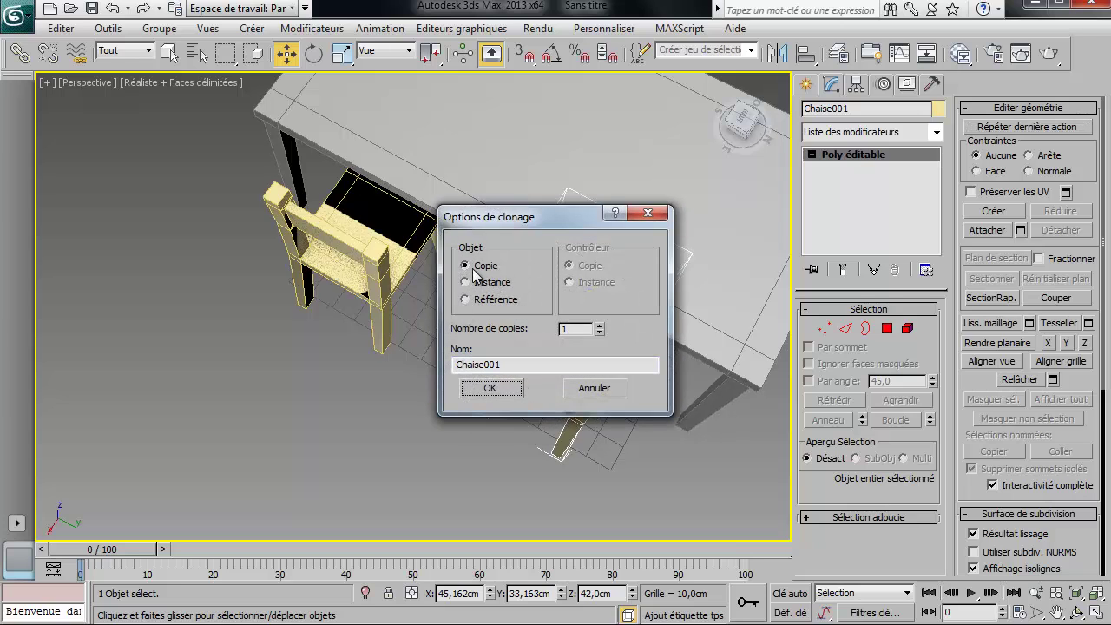
click(489, 389)
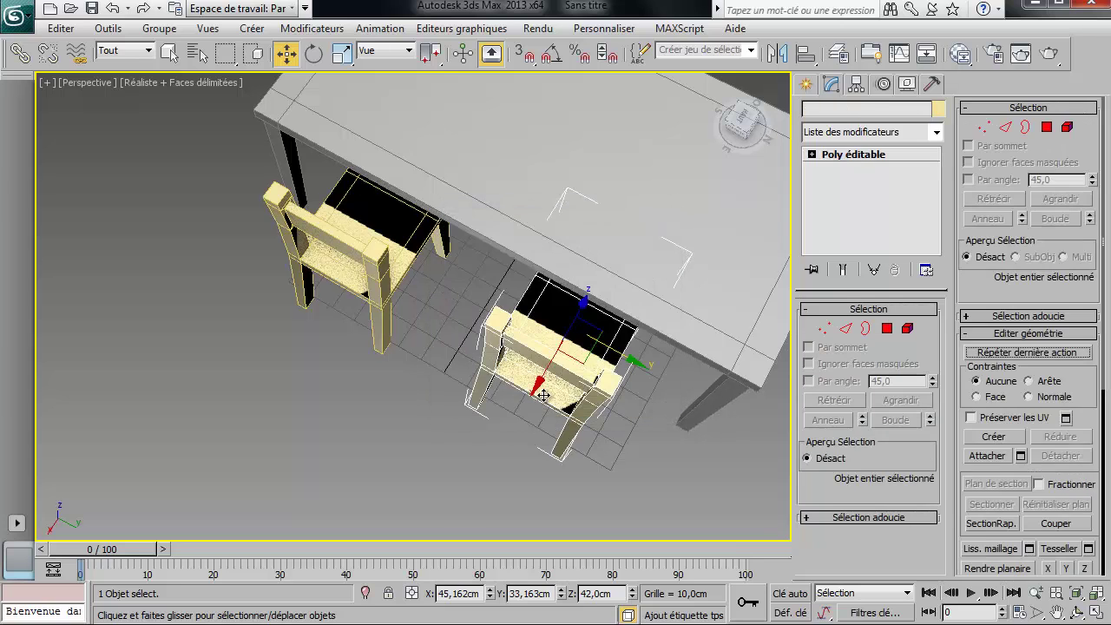
- Select both chairs and clone them as instances along X to the opposite side of the table
scroll(436, 404, down, 10)
alt+middle_drag(418, 347, 378, 350)
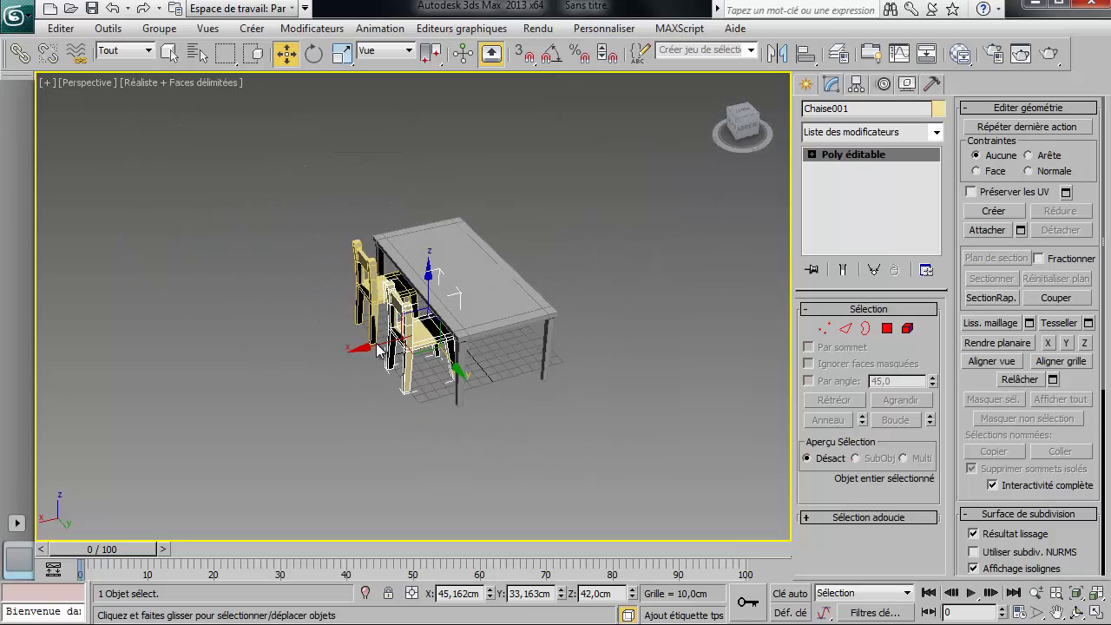
ctrl+click(373, 295)
shift+drag(352, 324, 458, 312)
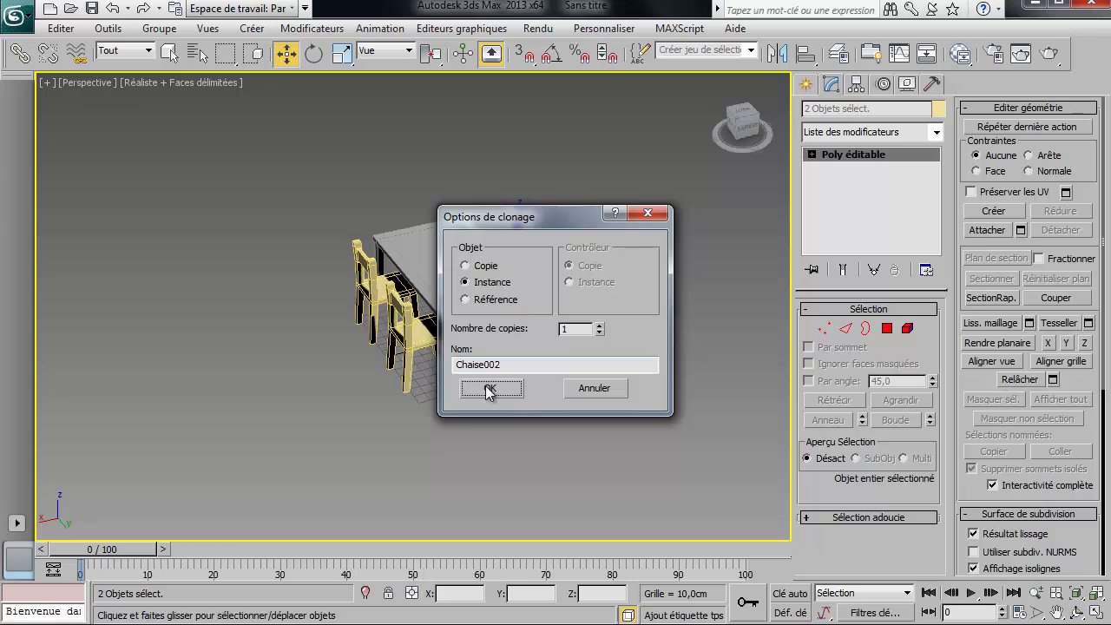
click(491, 389)
- Rotate the two cloned chairs about 178° around Z so that they face the table
right_click(477, 327)
click(511, 364)
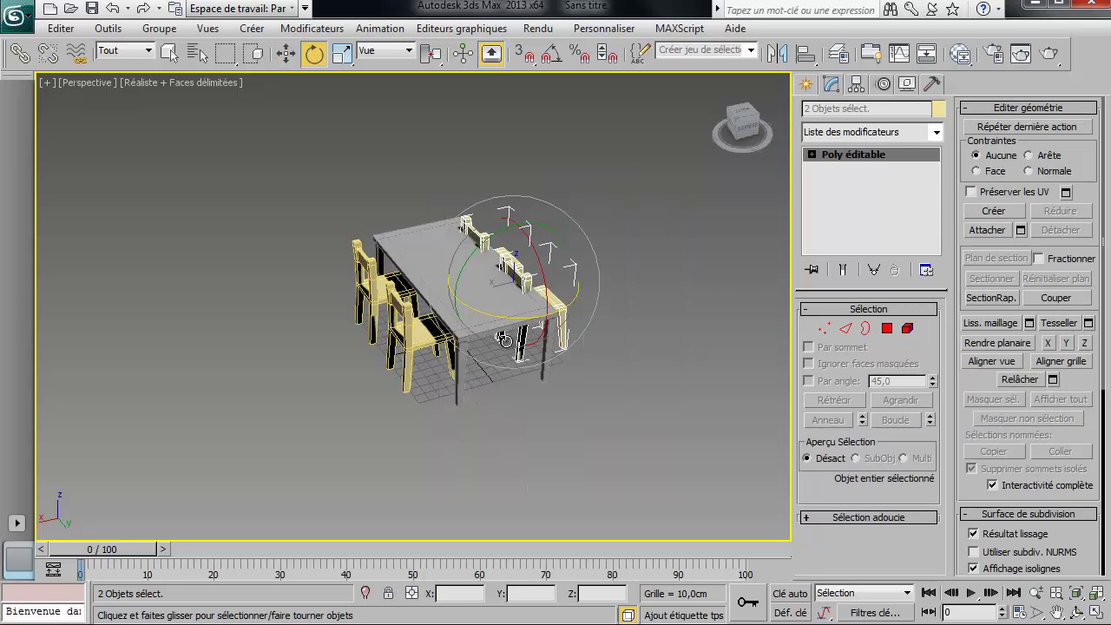
mouse_move(493, 318)
mouse_down()
mouse_move(682, 327)
mouse_move(826, 298)
mouse_move(809, 313)
mouse_up()
- Rotate each of the two chairs on the table's far side individually by a small angle around Z
click(588, 354)
click(550, 336)
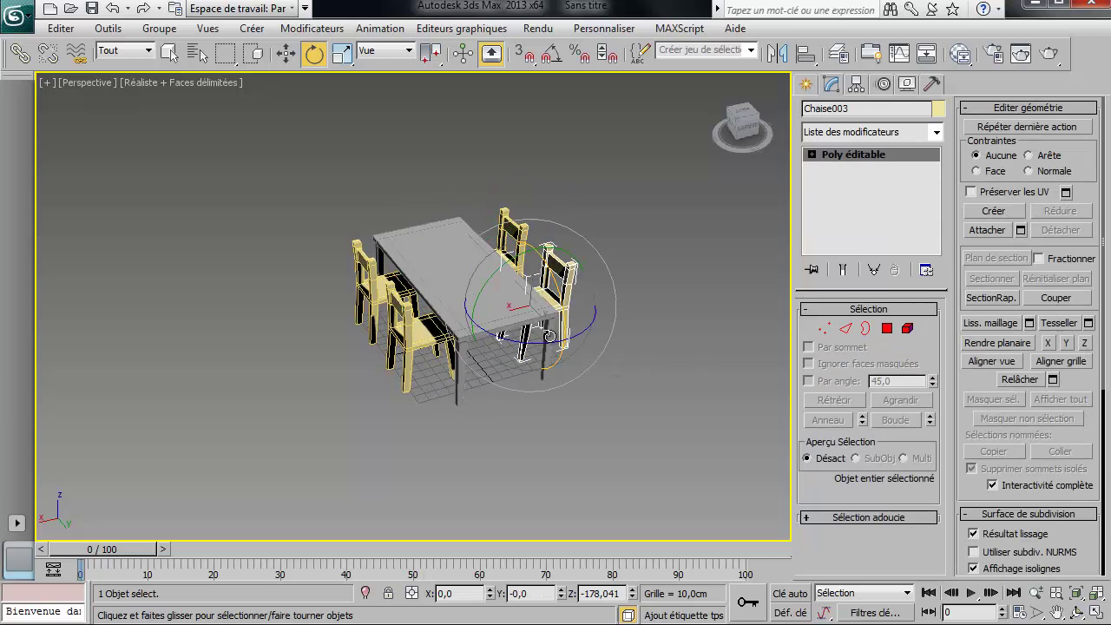
mouse_move(558, 345)
mouse_down()
mouse_move(593, 336)
mouse_move(564, 336)
mouse_up()
click(515, 263)
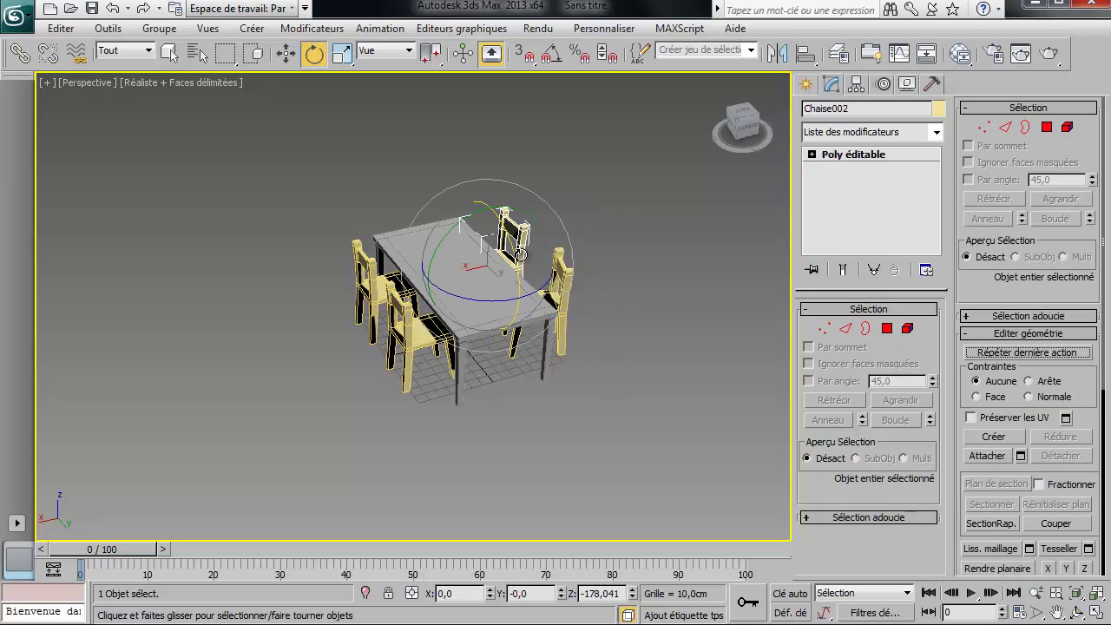
drag(471, 307, 485, 309)
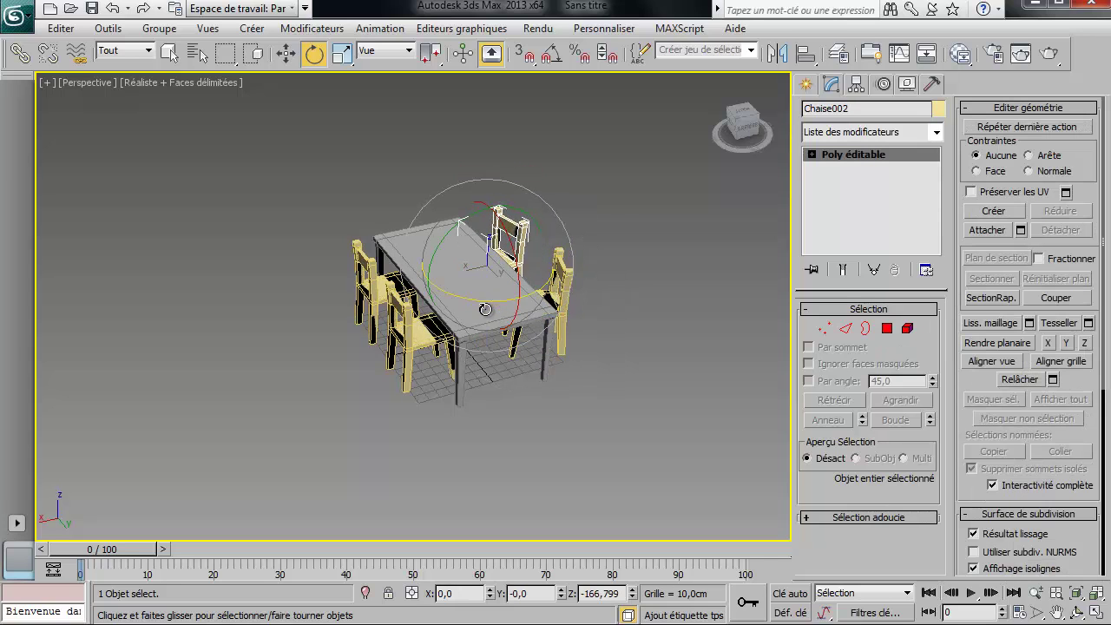
- Pull the original chair away from the table and turn it at an angle around Z
click(383, 296)
key(w)
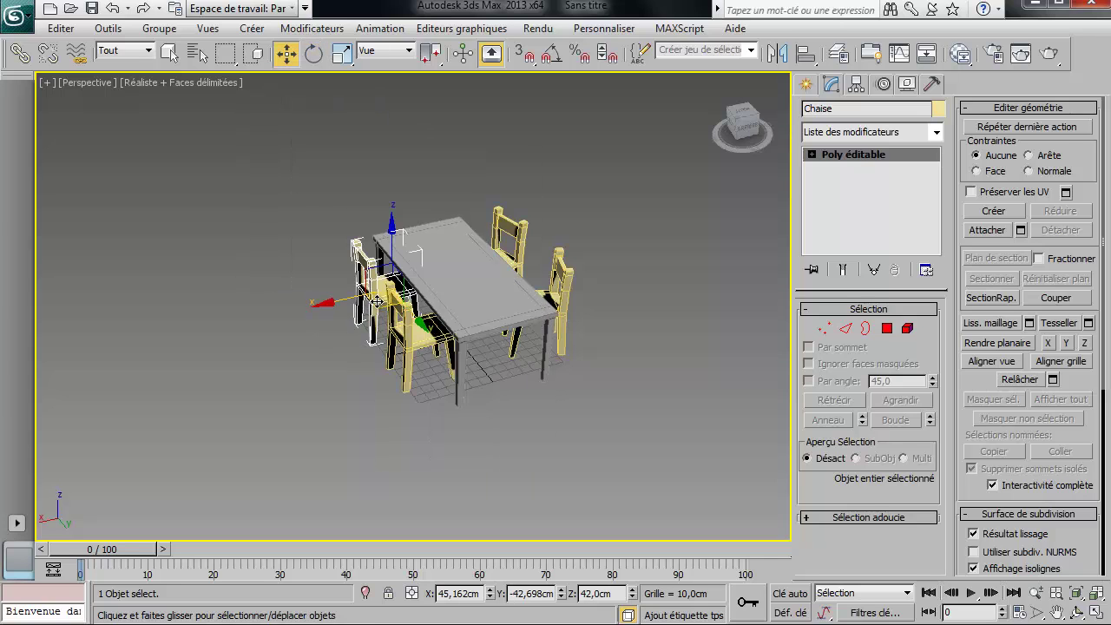
drag(378, 301, 316, 332)
right_click(326, 310)
click(369, 334)
- Select the other chair on the original's side and rotate it about 13.3° around Z
click(423, 376)
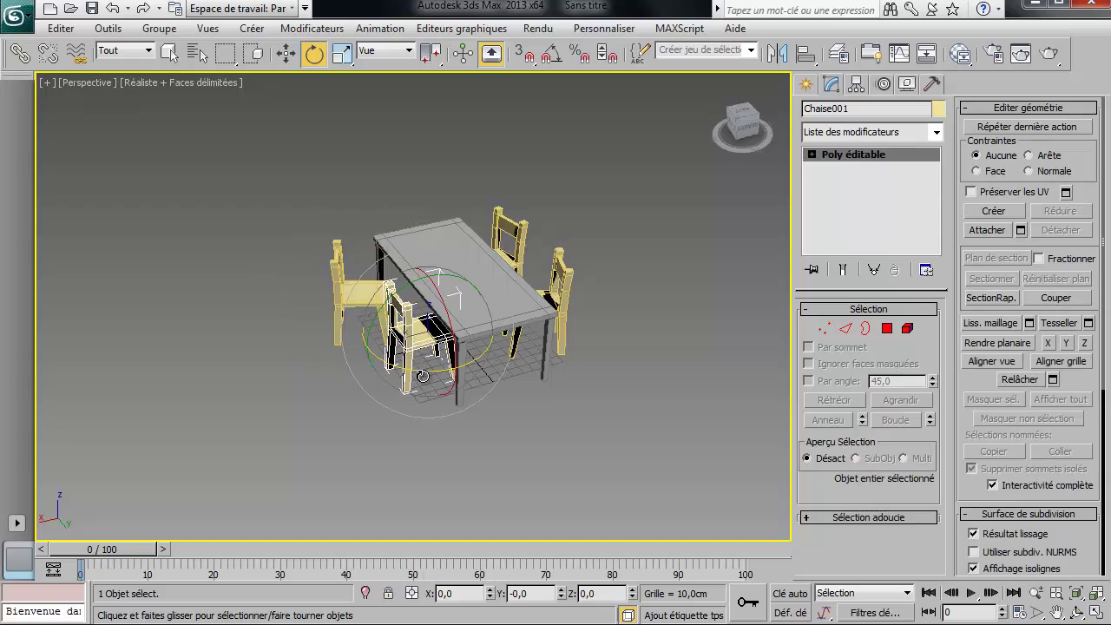
alt+middle_drag(458, 389, 486, 389)
alt+middle_drag(1074, 390, 486, 365)
- Examine the arrangement of the table and four chairs from several angles
scroll(375, 316, up, 5)
scroll(375, 317, down, 5)
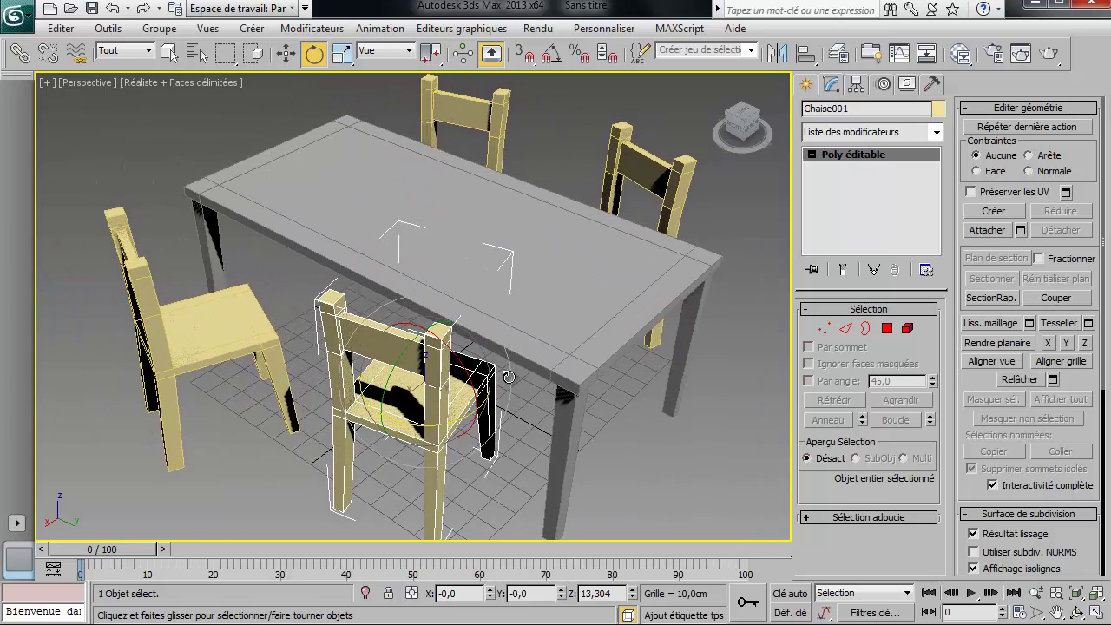
scroll(486, 365, down, 3)
alt+middle_drag(541, 389, 648, 355)
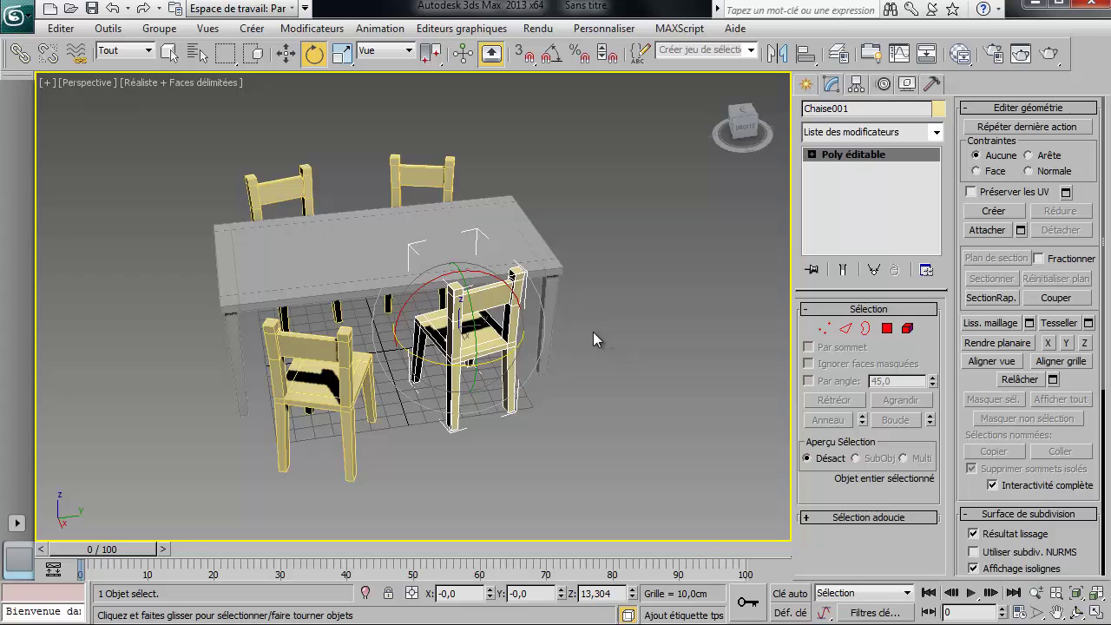
middle_drag(593, 332, 614, 328)
click(620, 365)
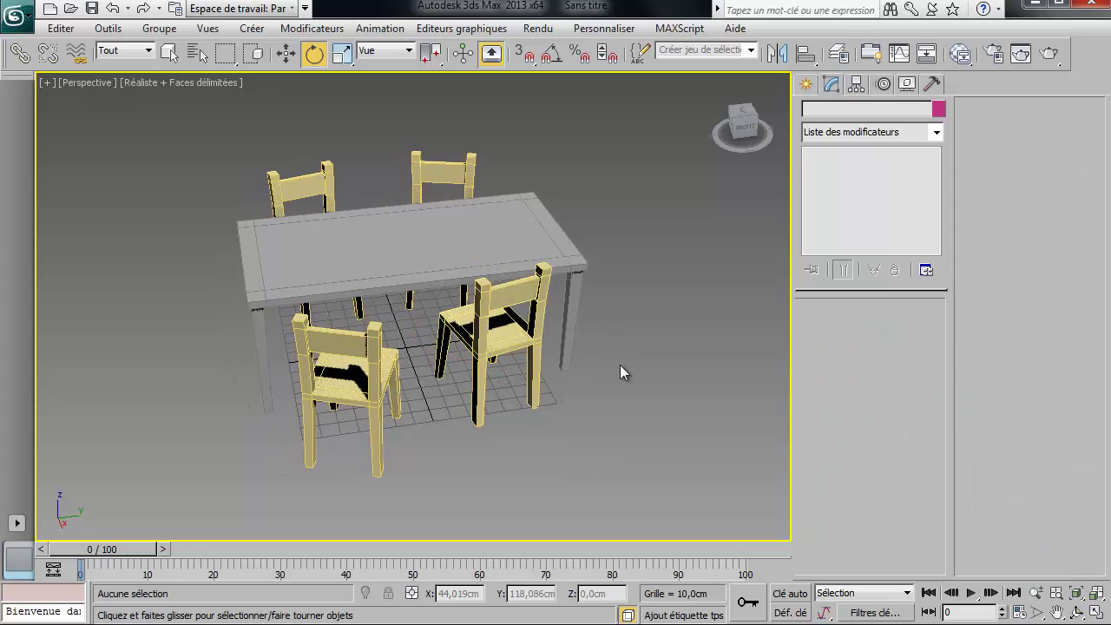
click(538, 293)
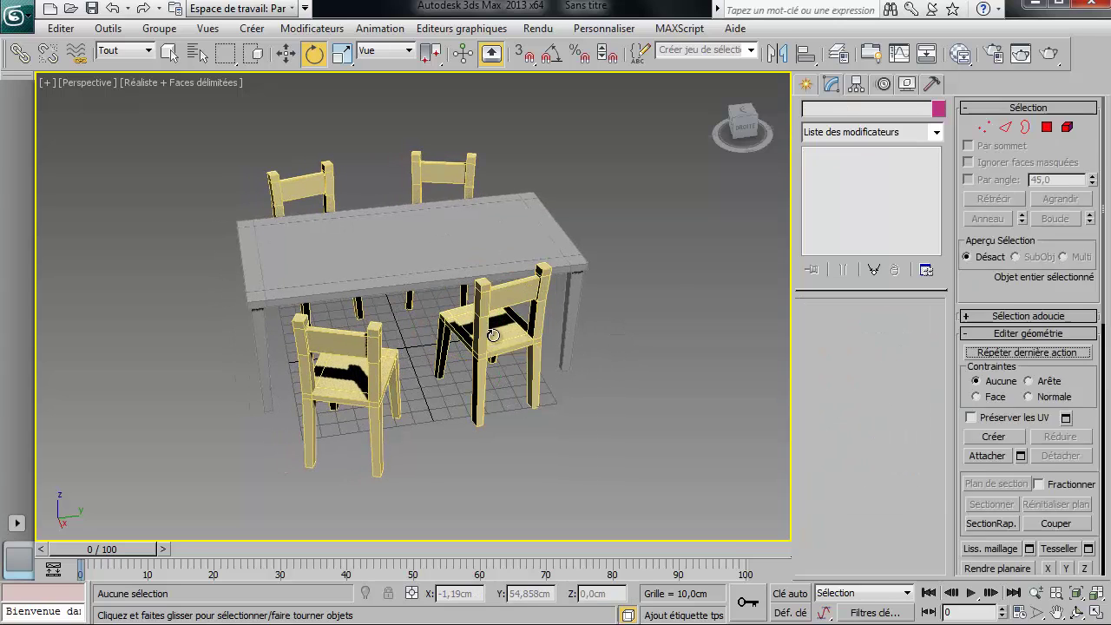
alt+middle_drag(639, 286, 591, 348)
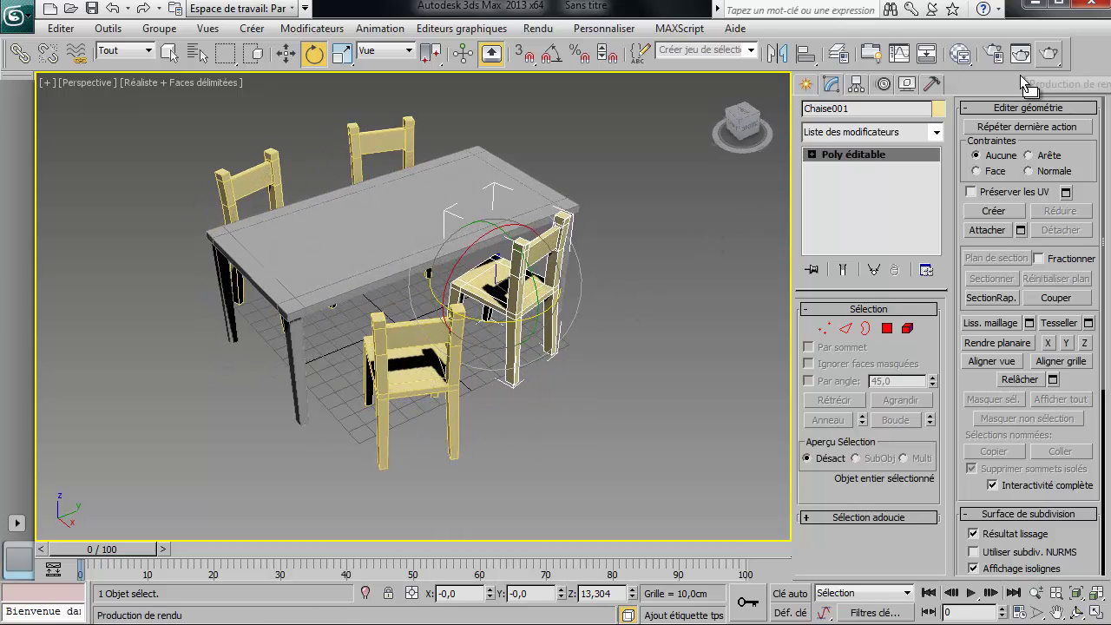